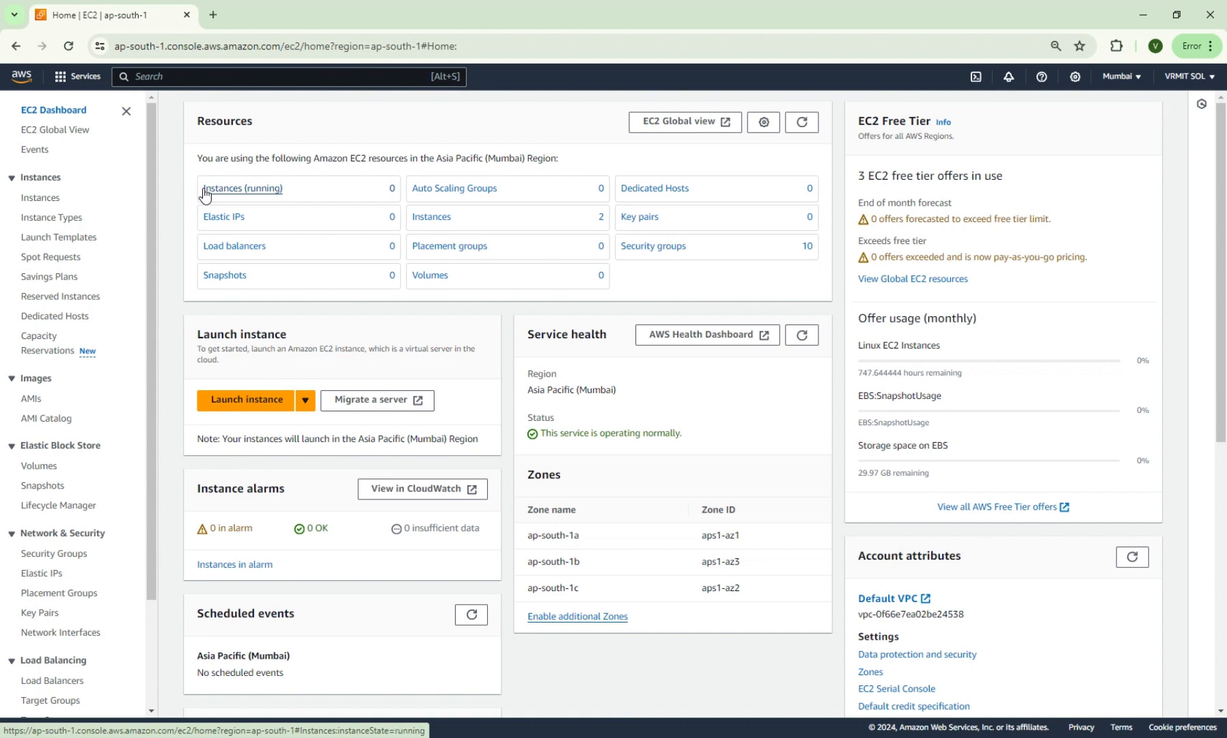
Open the load balancer creation page from the load balancers list and review the available load balancer types
{"action": "left_click", "coordinate": [60, 680]}
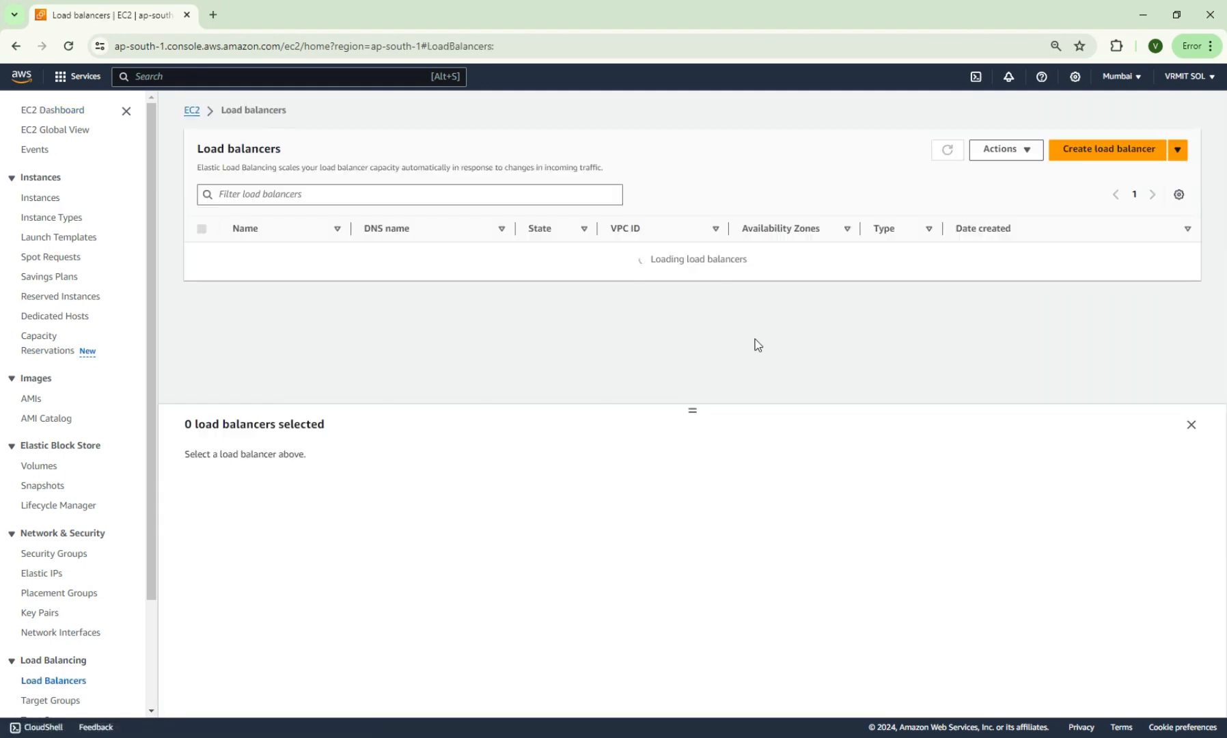
{"action": "left_click", "coordinate": [1095, 152]}
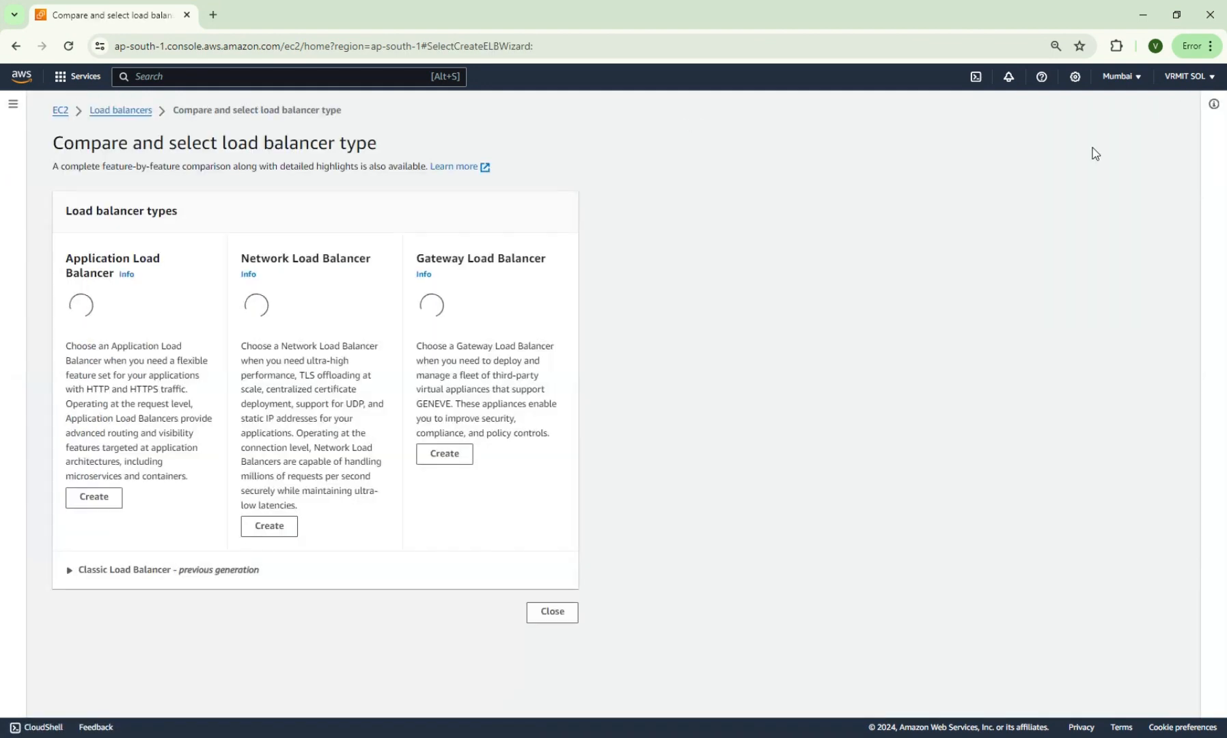
{"action": "scroll", "coordinate": [864, 276], "scroll_direction": "down", "scroll_amount": 2}
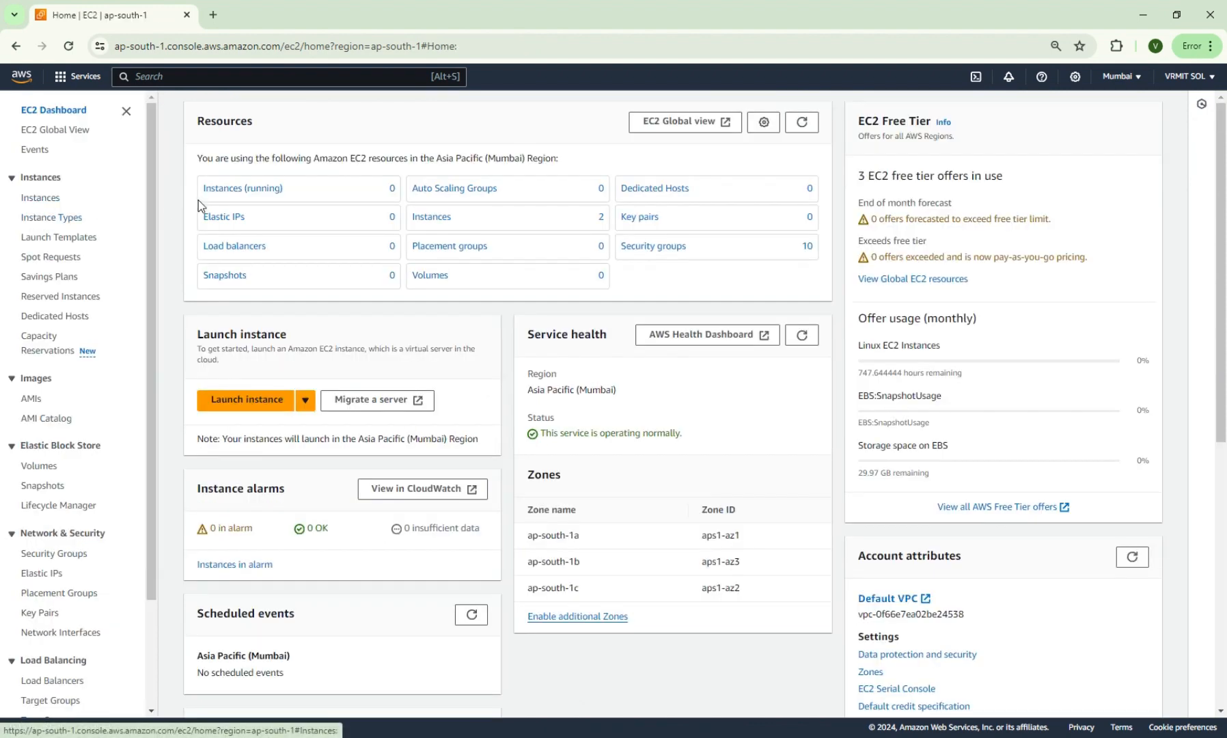
Start launching a new EC2 instance from the instances list and name it "My web Server"
{"action": "left_click", "coordinate": [49, 199]}
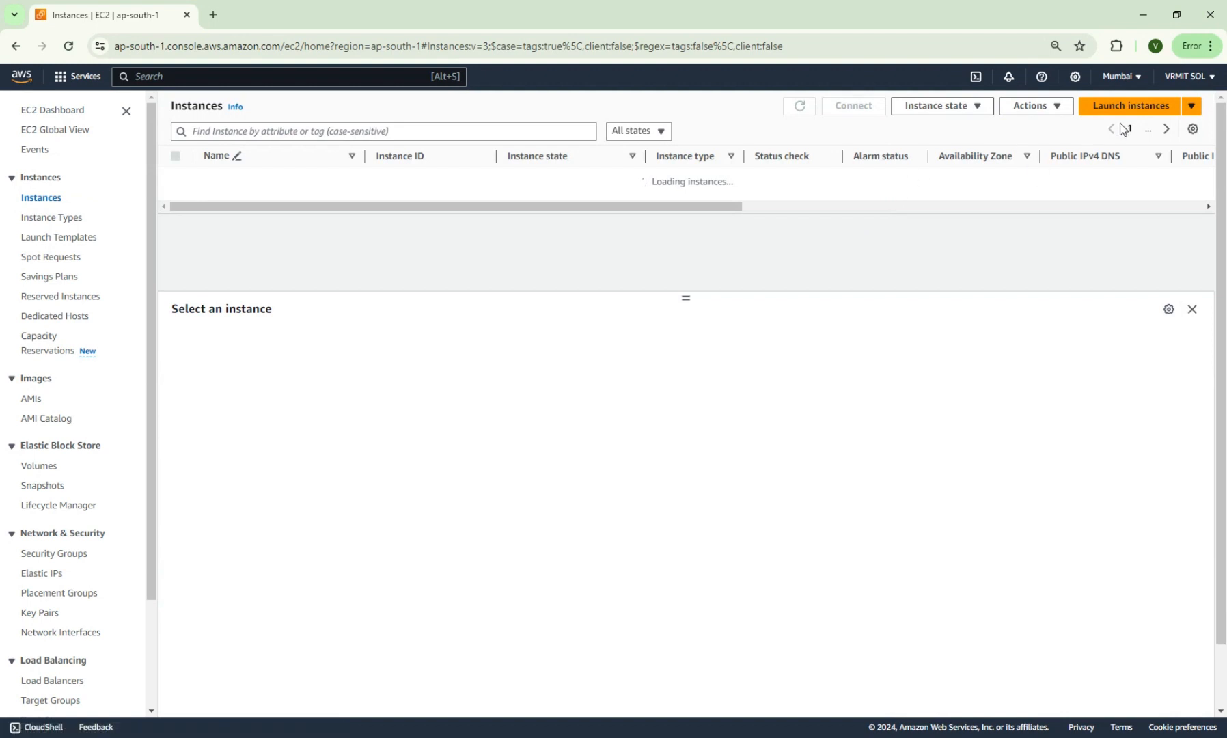
{"action": "left_click", "coordinate": [1123, 109]}
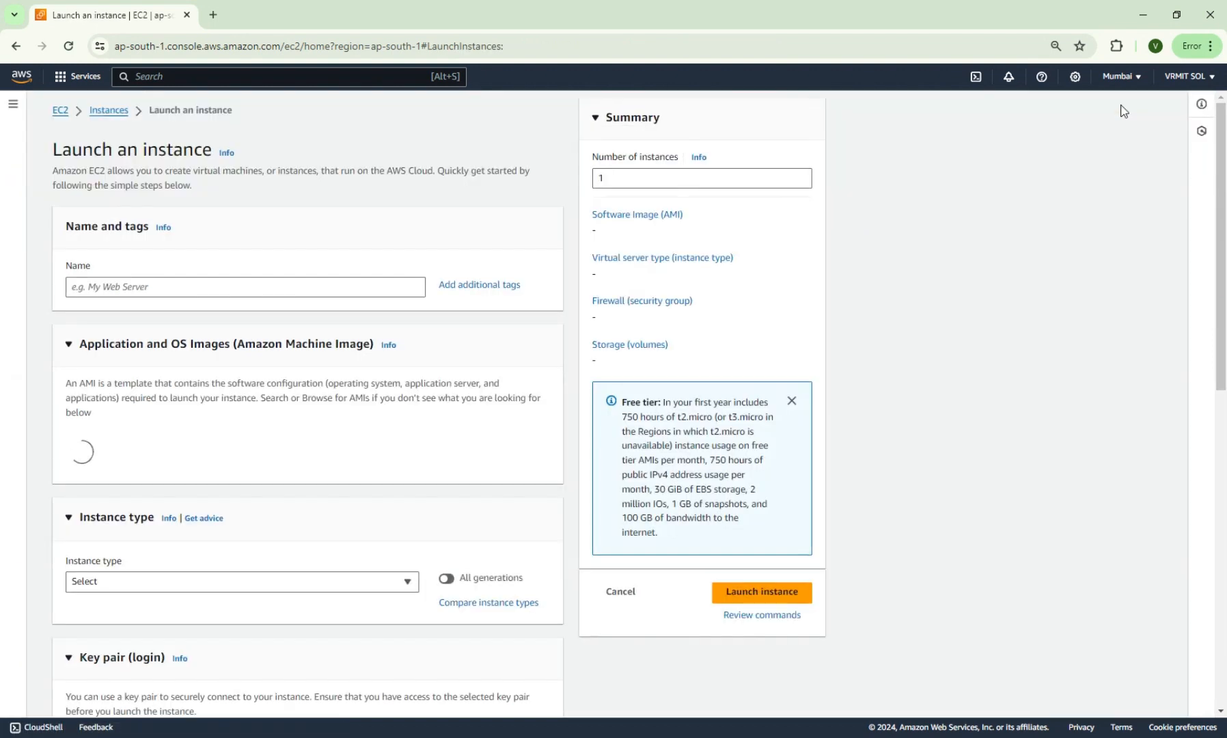
{"action": "left_click", "coordinate": [137, 287]}
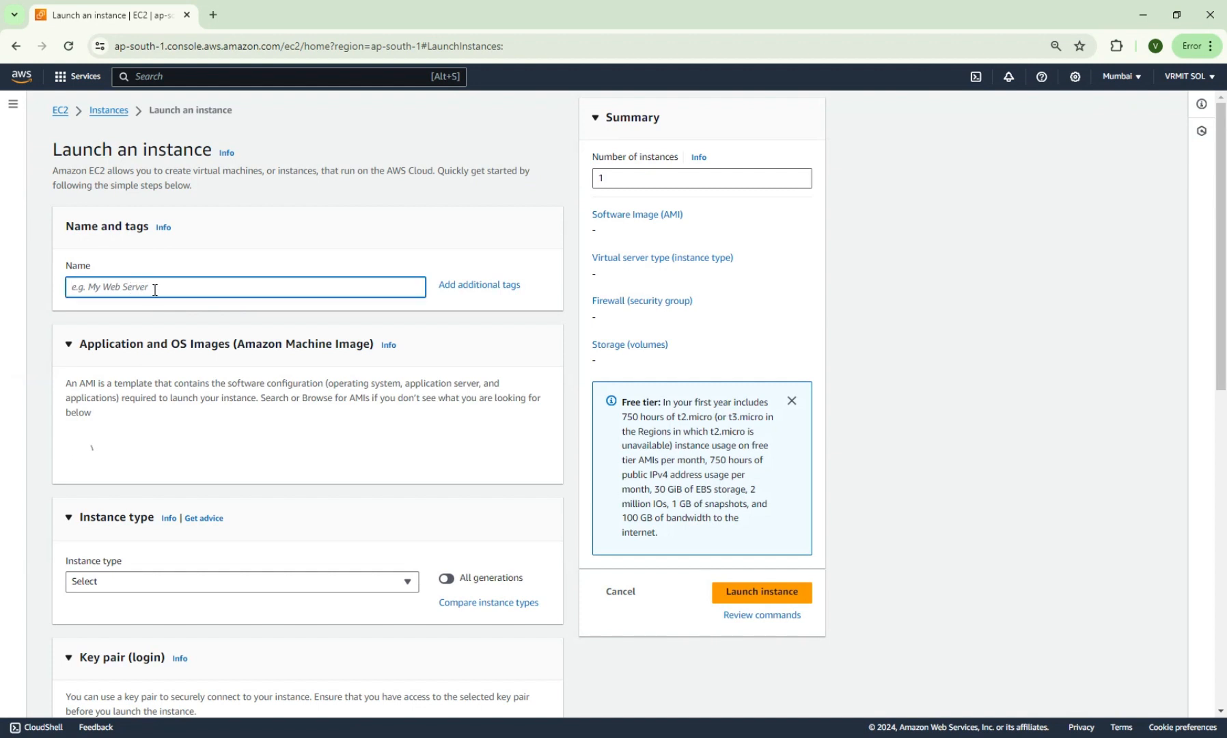
{"action": "type", "text": "My"}
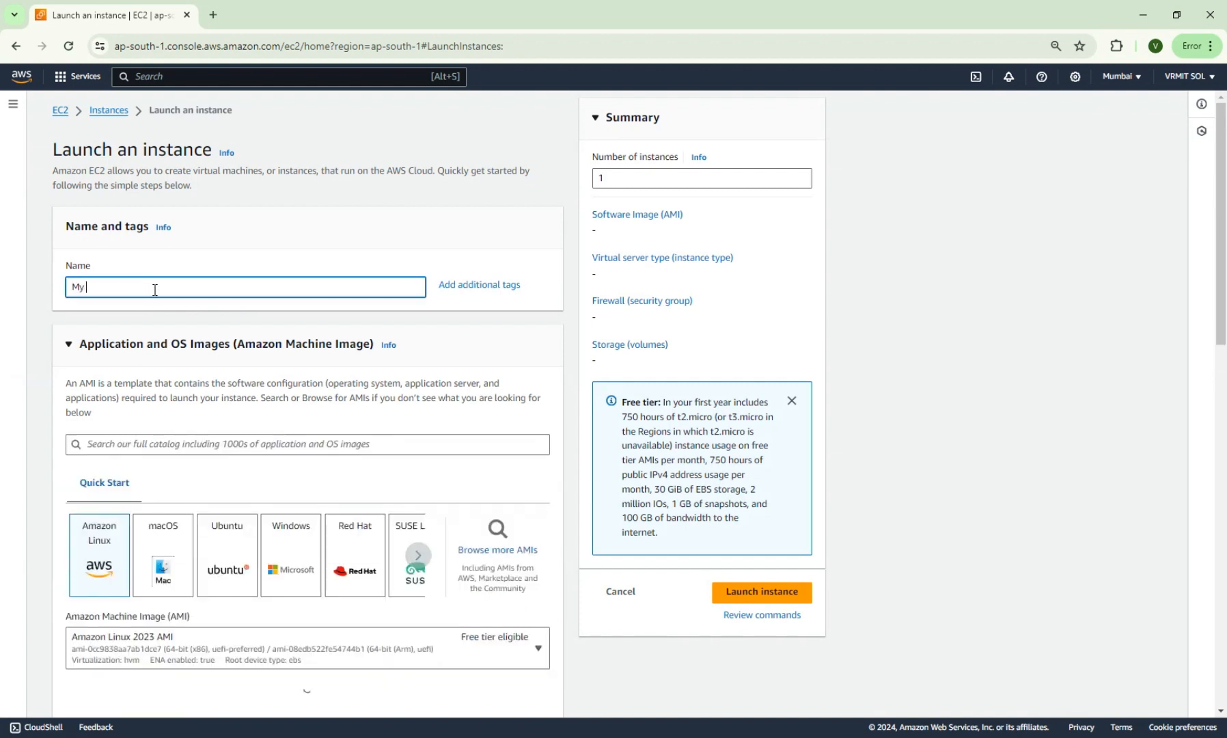
{"action": "type", "text": " web se"}
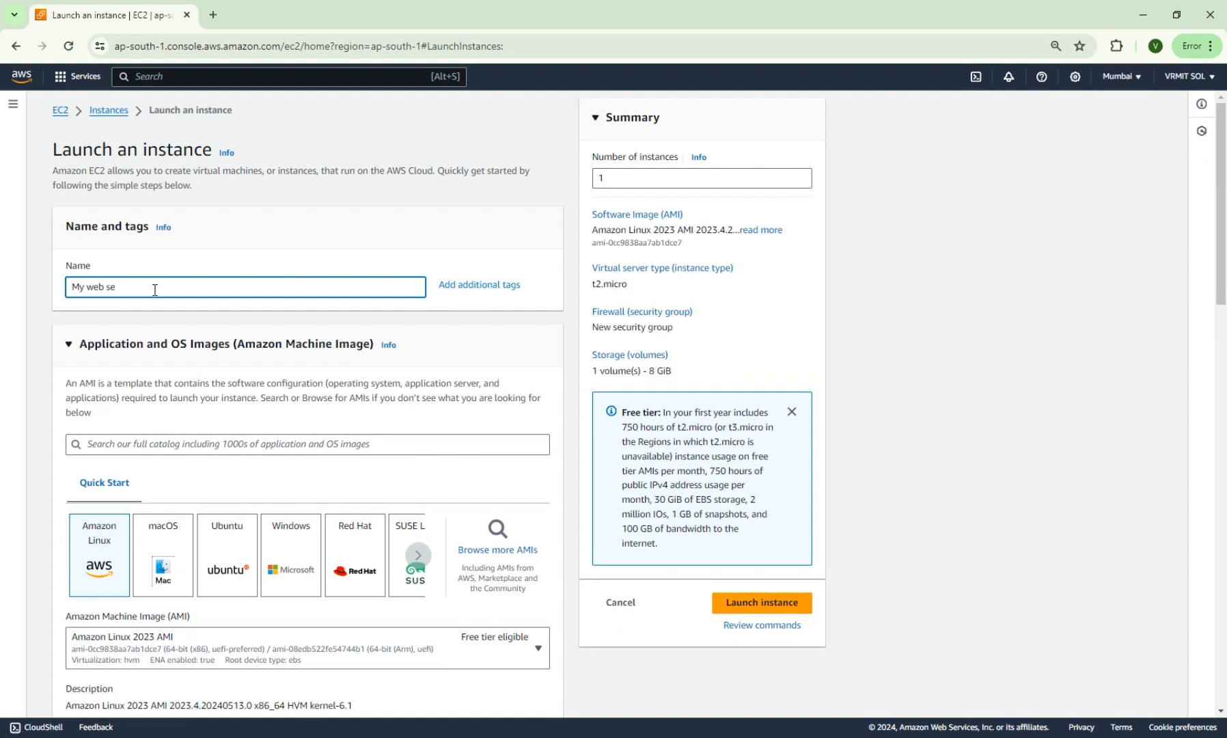
{"action": "key", "text": "BackSpace"}
{"action": "key", "text": "BackSpace"}
{"action": "type", "text": "Server"}
Keep the default Amazon Linux image and t2.micro type, and choose to proceed without a key pair
{"action": "scroll", "coordinate": [296, 483], "scroll_direction": "down", "scroll_amount": 2}
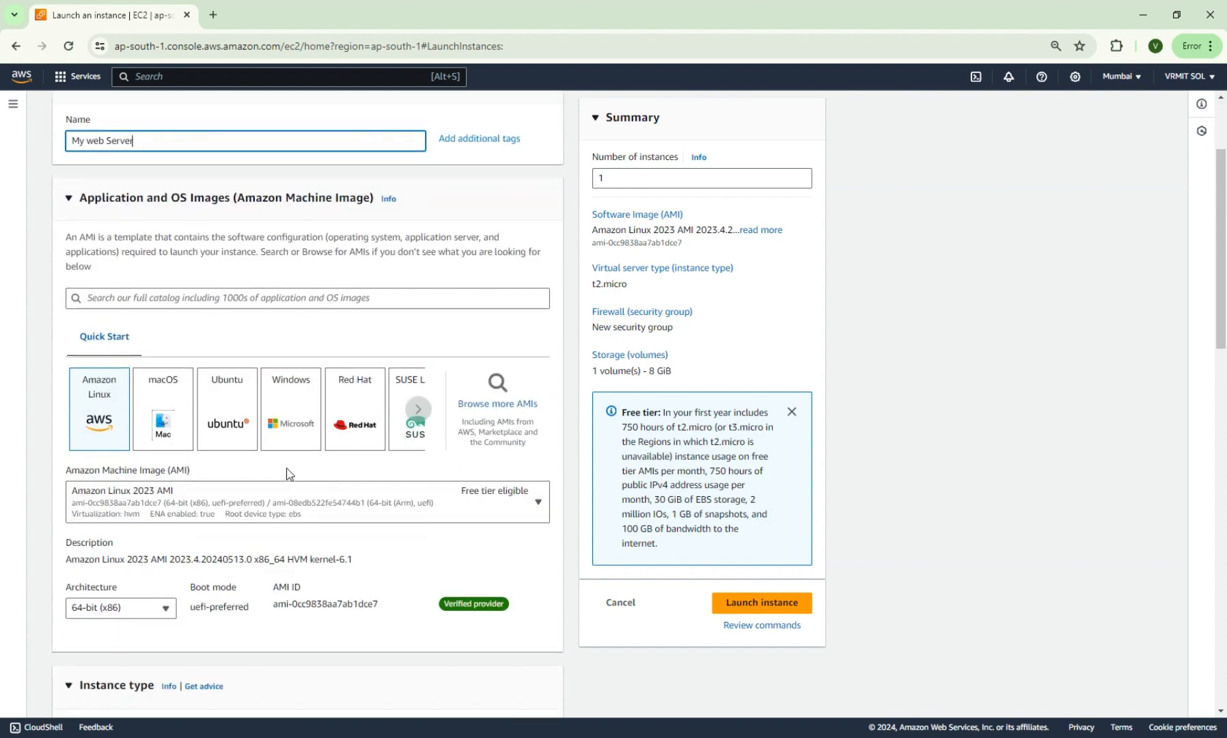
{"action": "scroll", "coordinate": [295, 451], "scroll_direction": "down", "scroll_amount": 3}
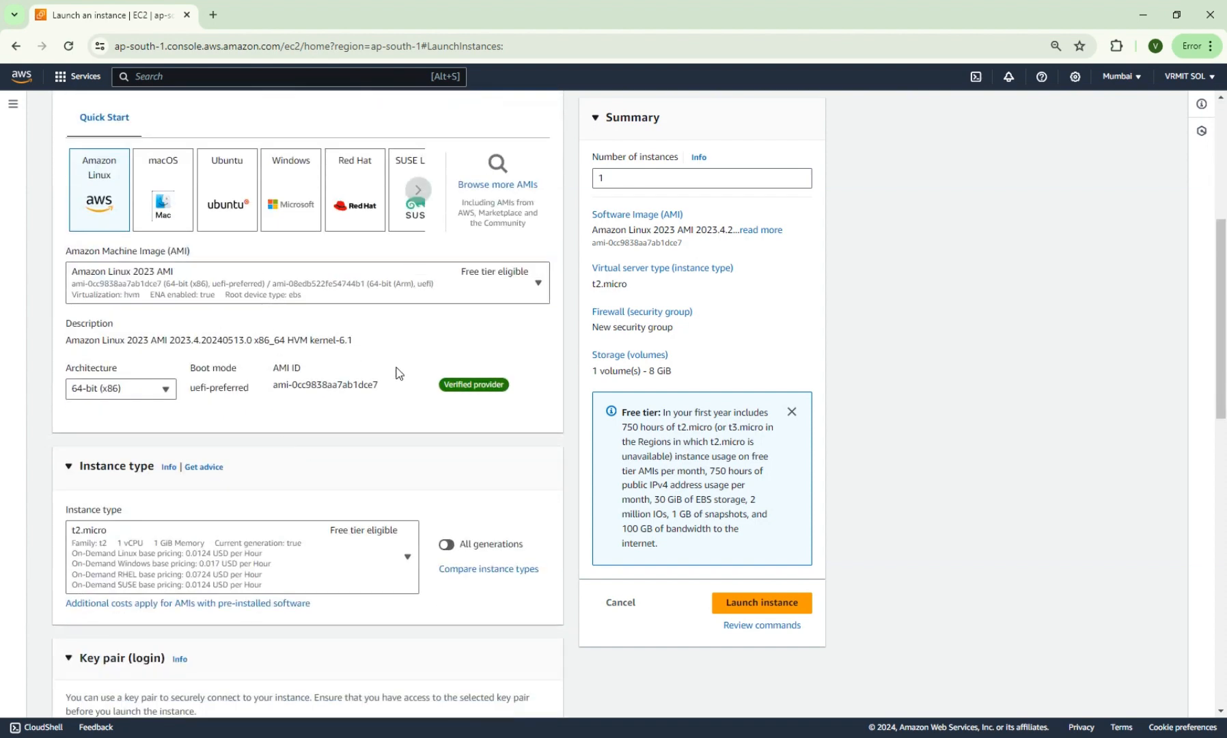
{"action": "scroll", "coordinate": [399, 373], "scroll_direction": "down", "scroll_amount": 6}
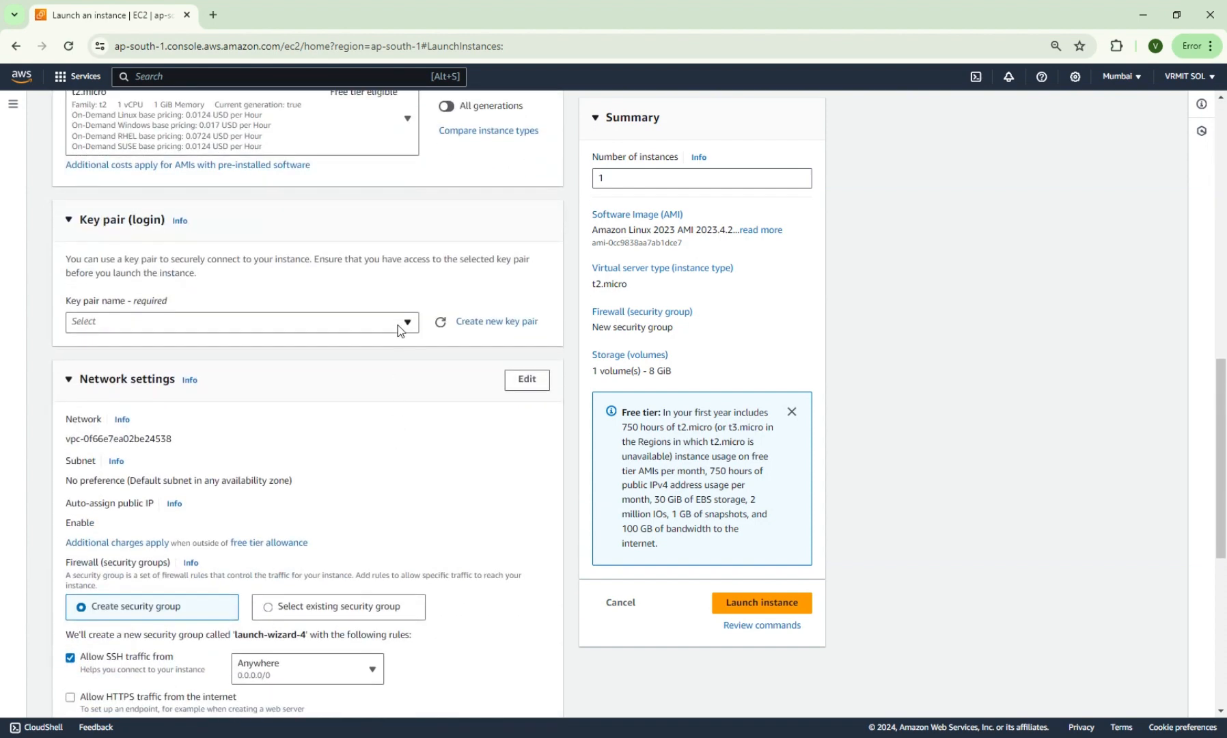
{"action": "left_click", "coordinate": [401, 323]}
{"action": "left_click", "coordinate": [205, 369]}
Allow HTTPS and HTTP traffic from the internet in the new security group's firewall rules
{"action": "scroll", "coordinate": [382, 410], "scroll_direction": "down", "scroll_amount": 2}
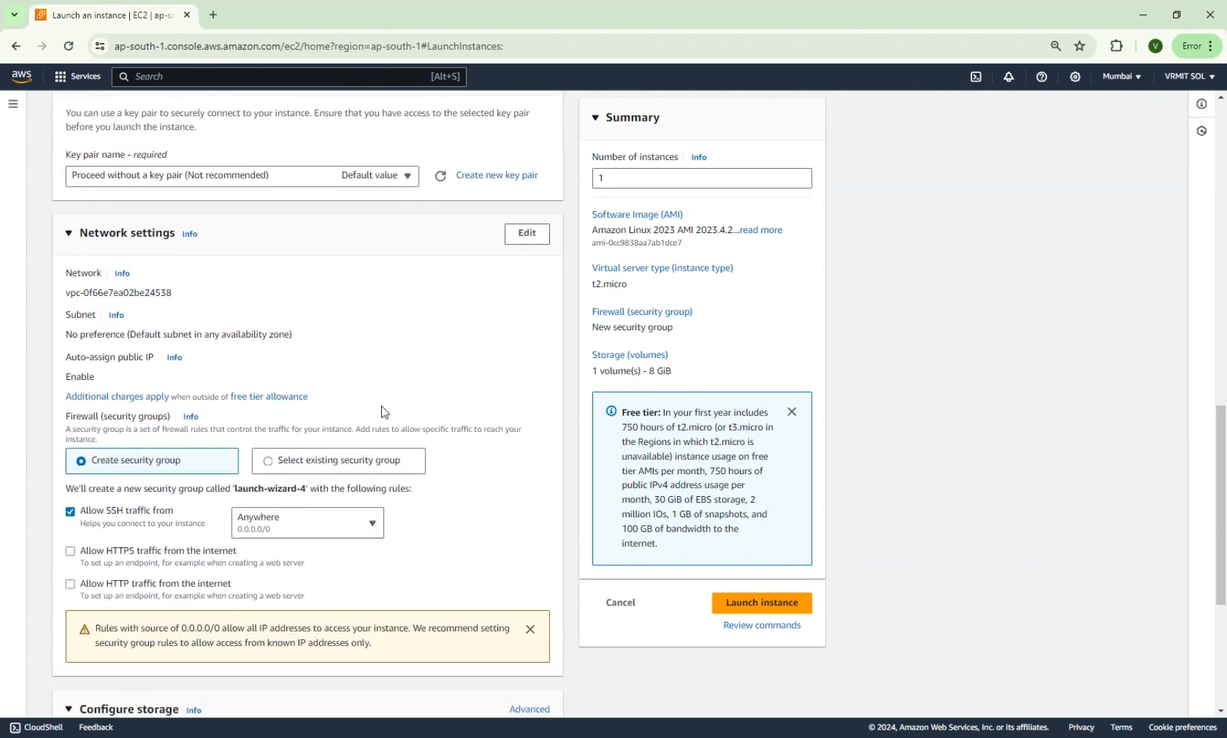
{"action": "scroll", "coordinate": [393, 437], "scroll_direction": "down", "scroll_amount": 2}
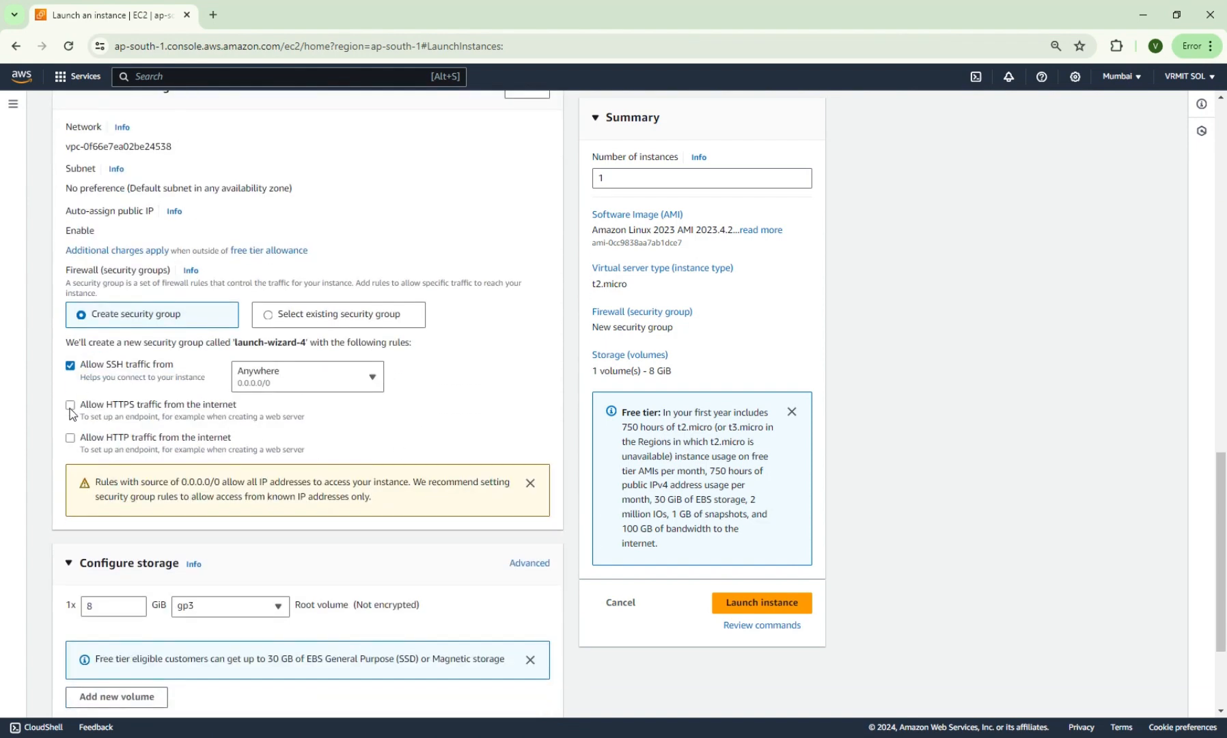
{"action": "left_click", "coordinate": [71, 438]}
Add a bash user data script that updates packages, installs, starts and enables httpd, and writes a Hello World hostname page to /var/www/html/index.html
{"action": "scroll", "coordinate": [437, 430], "scroll_direction": "down", "scroll_amount": 2}
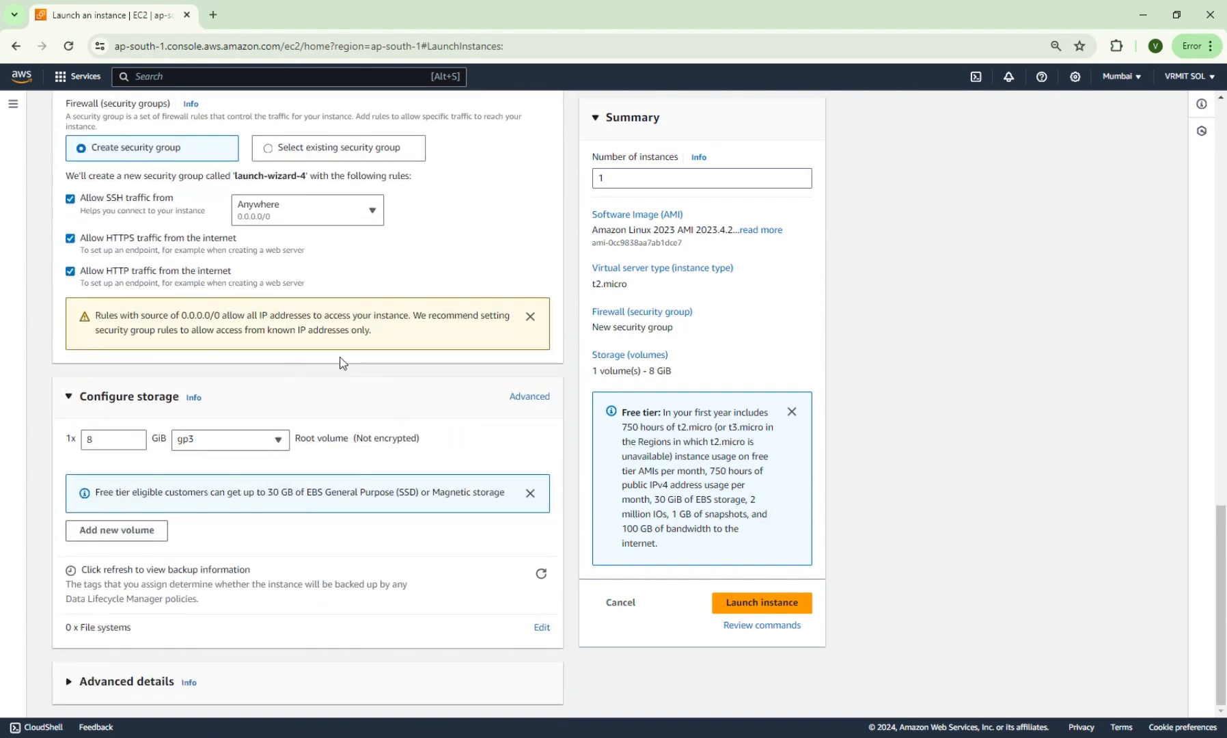
{"action": "left_click", "coordinate": [103, 682]}
{"action": "scroll", "coordinate": [333, 551], "scroll_direction": "down", "scroll_amount": 3}
{"action": "scroll", "coordinate": [335, 553], "scroll_direction": "down", "scroll_amount": 20}
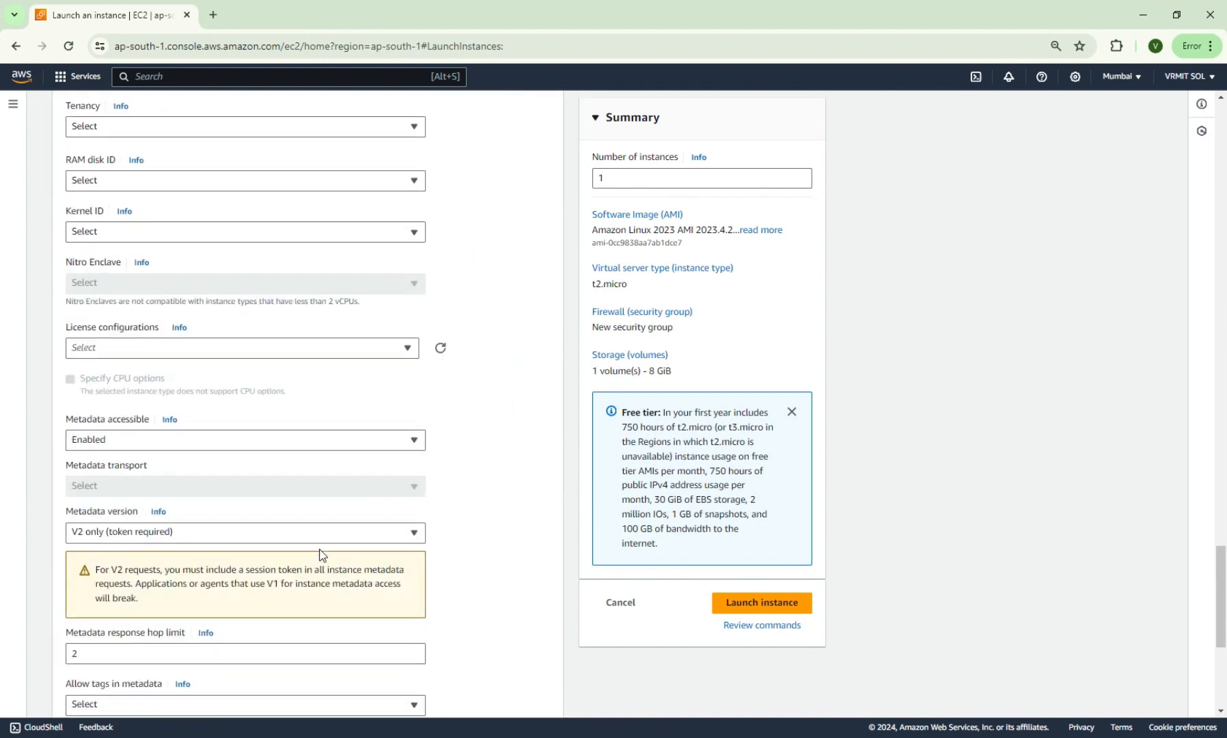
{"action": "left_click", "coordinate": [212, 477]}
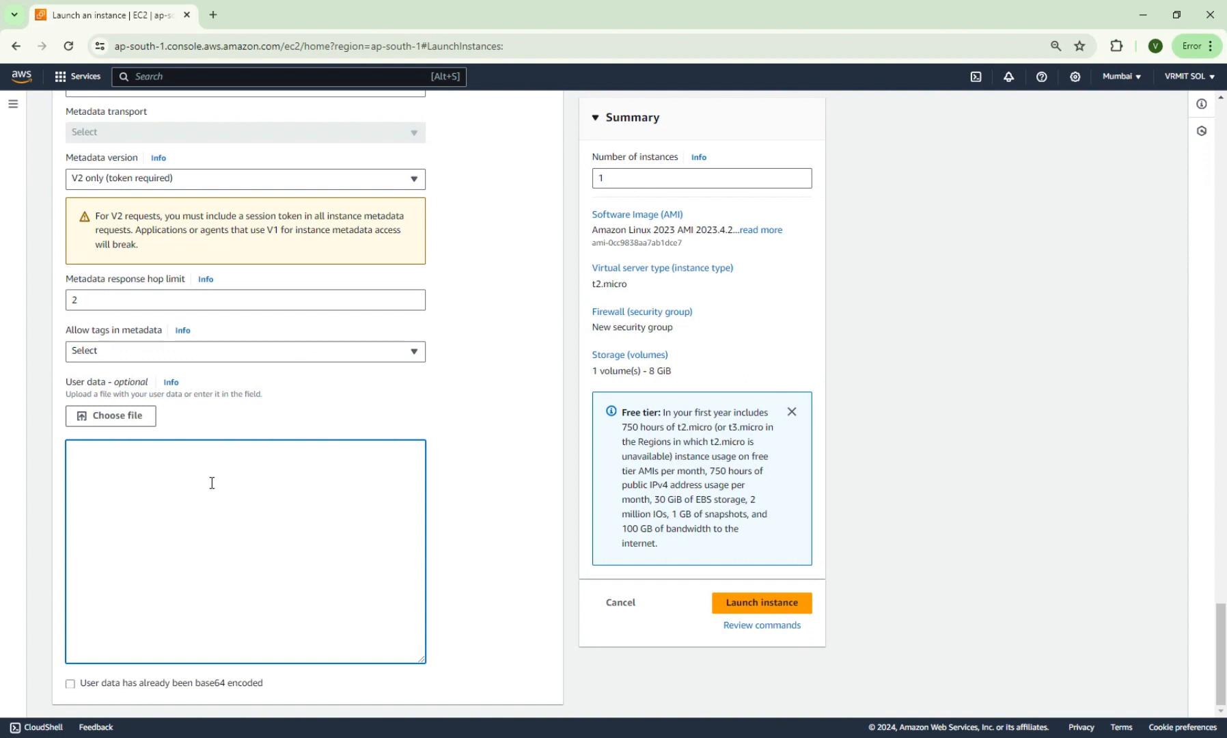
{"action": "type", "text": "#!/bin/bash # Use this for your user data (script from top to bottom) # install httpd (Linux 2 version) yum update -y yum install -y httpd systemctl start httpd systemctl enable httpd echo \"<h1>Hello World from $(hostname -f)</h1>\" > /var/www/html/index.html"}
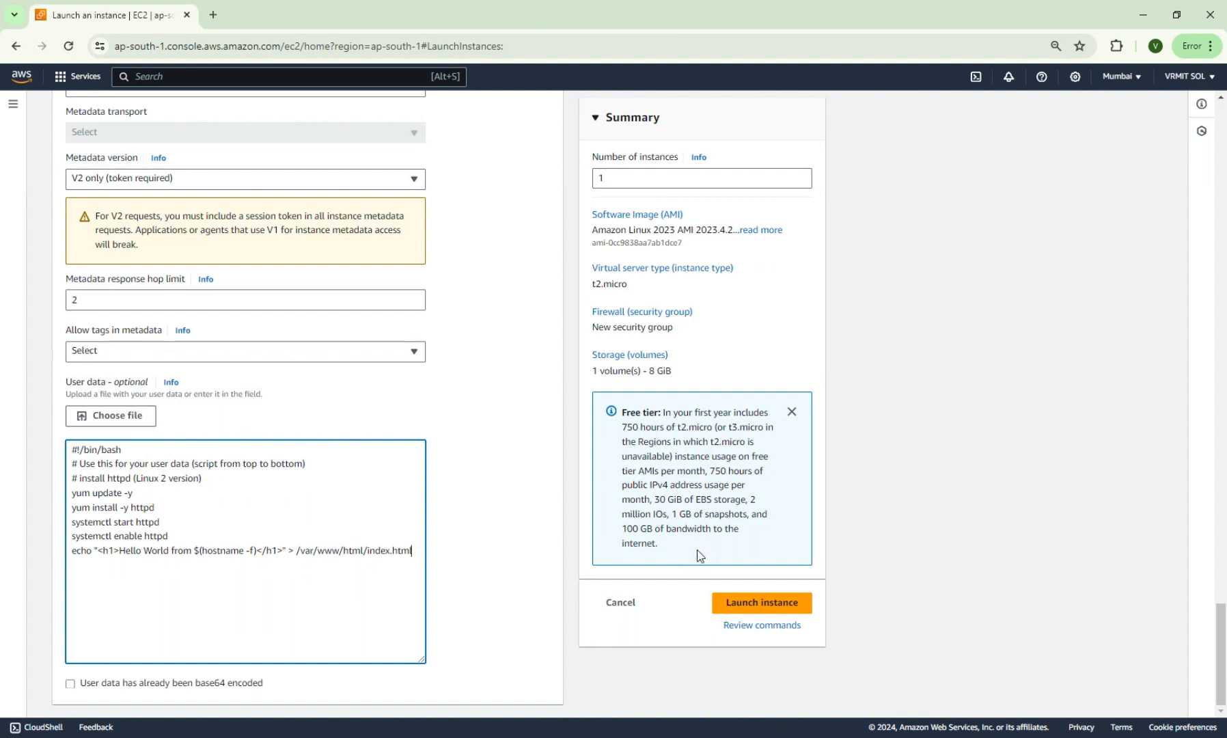
Set the number of instances to 2 and launch them
{"action": "left_click", "coordinate": [656, 180]}
{"action": "key", "text": "BackSpace"}
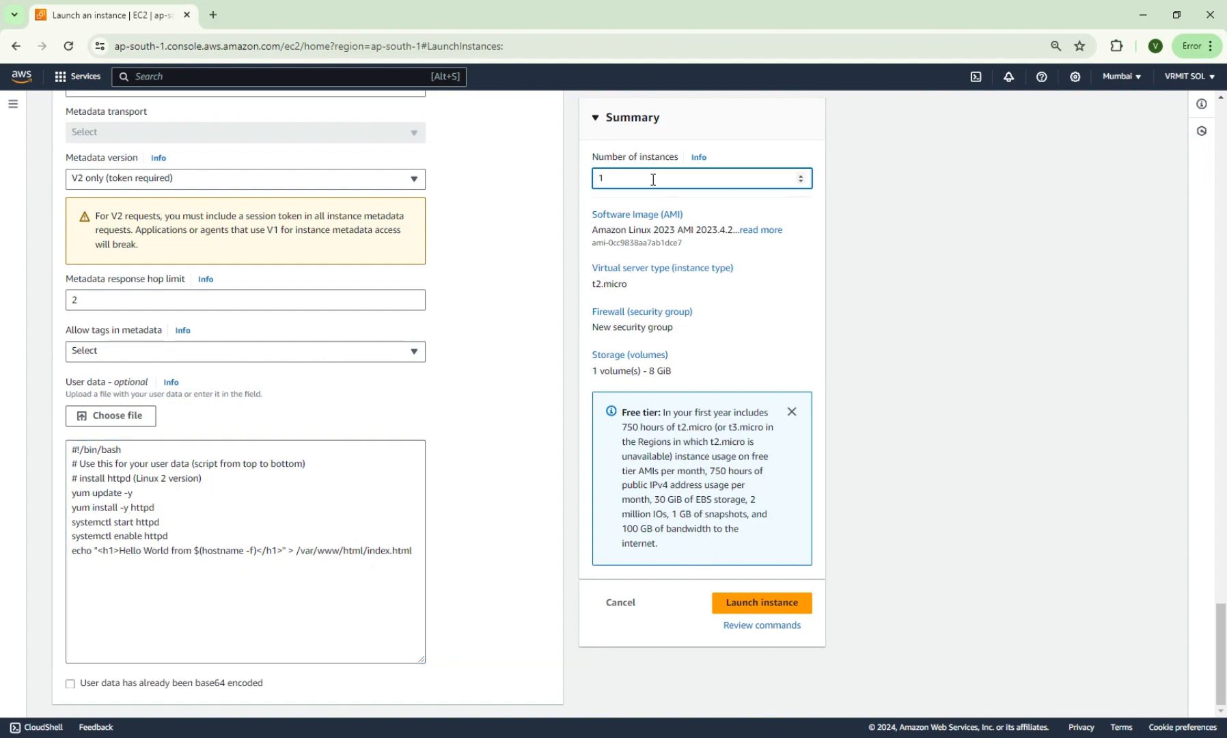
{"action": "type", "text": "2"}
{"action": "left_click", "coordinate": [756, 641]}
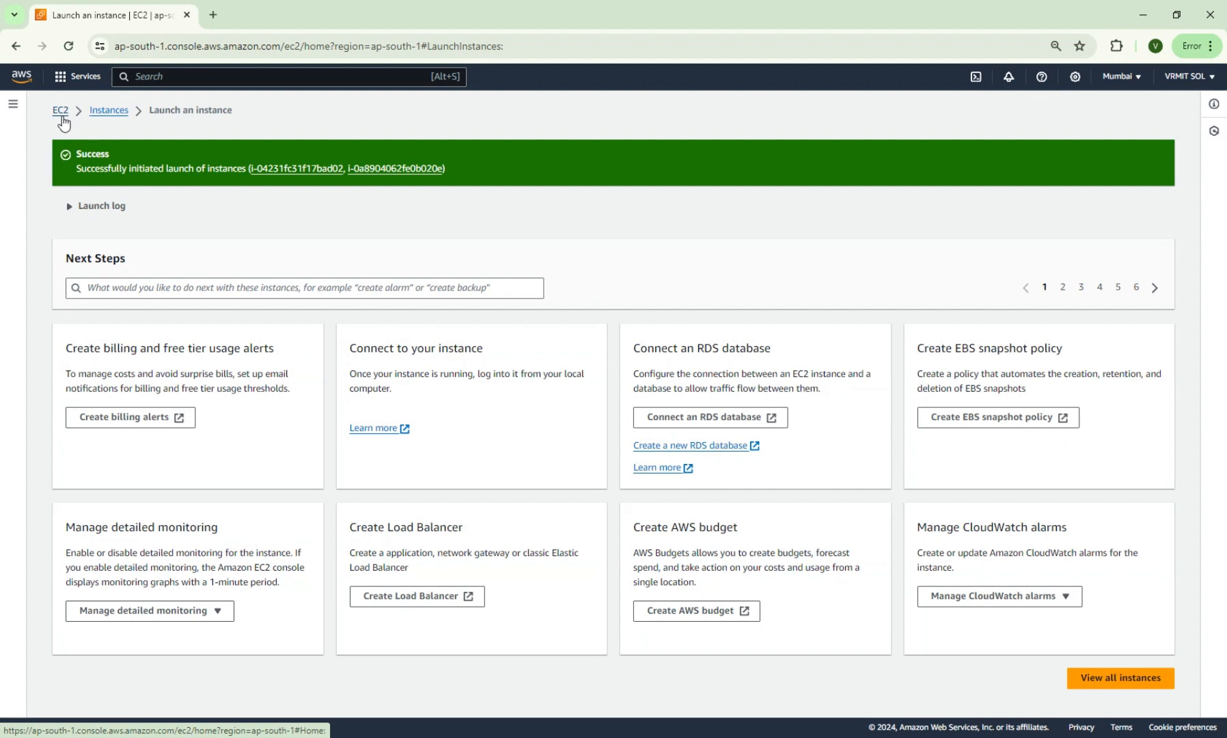
Open the instances list, filter it to the Running state and refresh it
{"action": "left_click", "coordinate": [97, 113]}
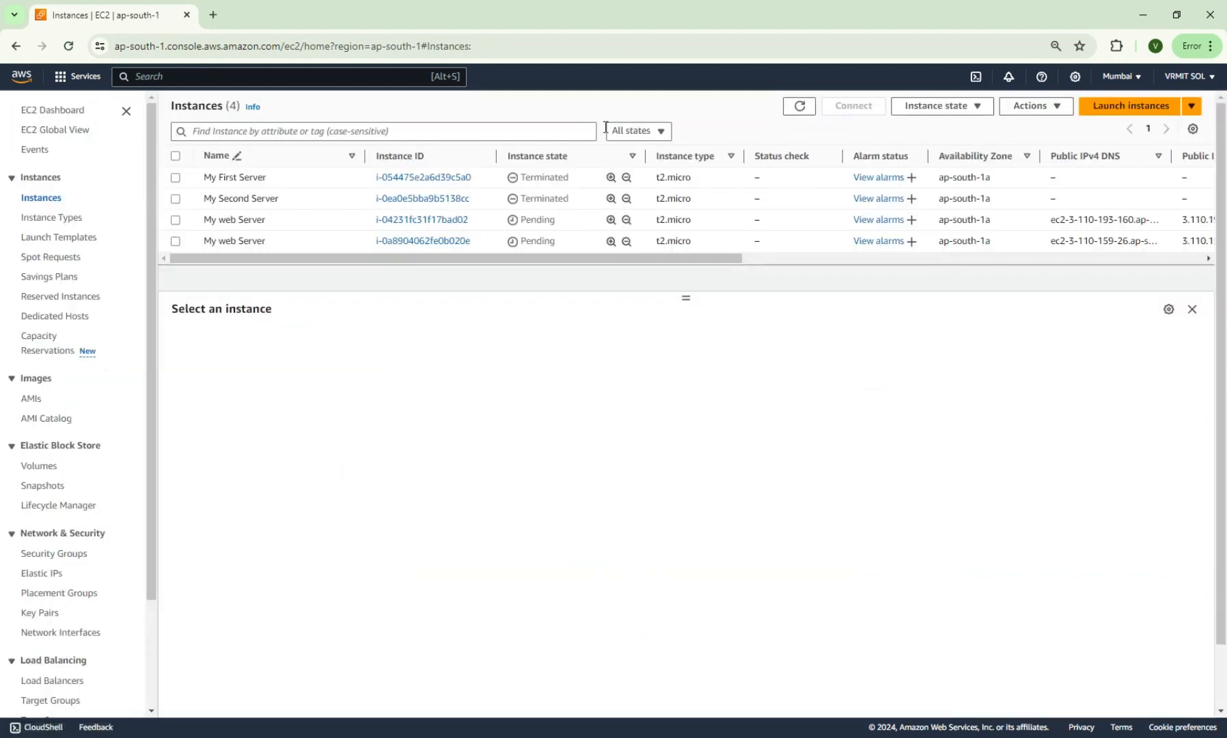
{"action": "left_click", "coordinate": [652, 131]}
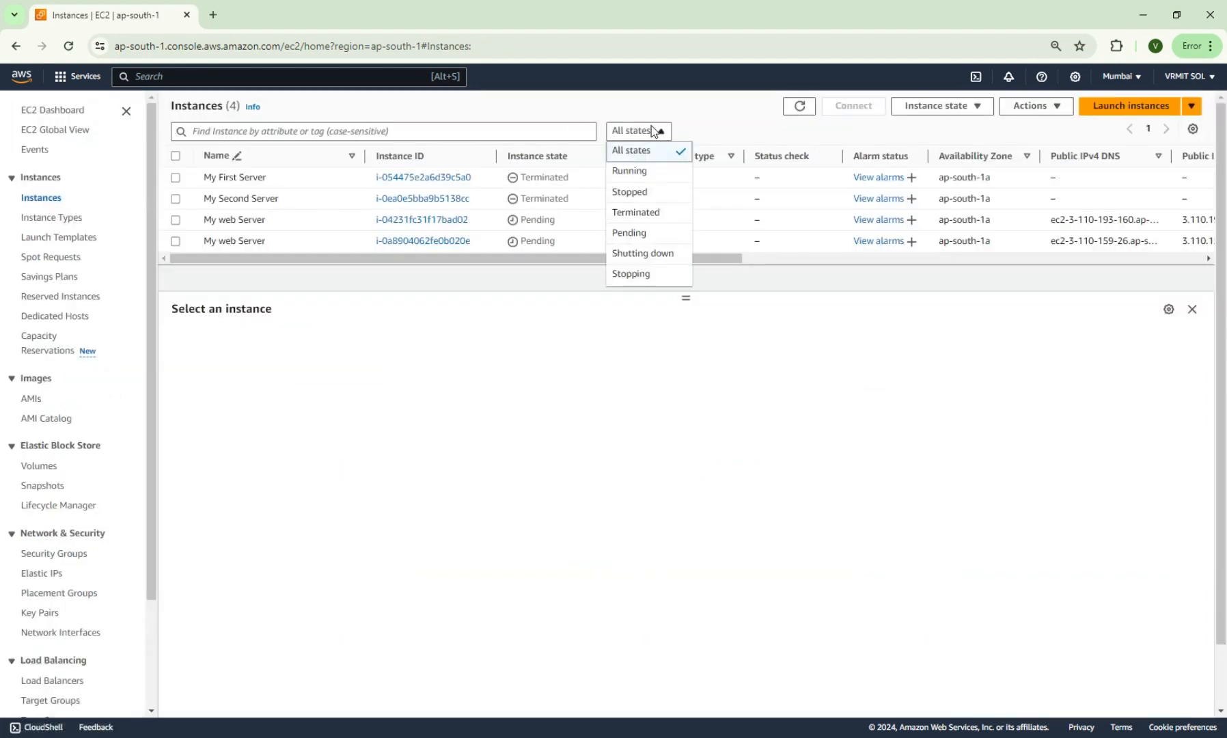
{"action": "left_click", "coordinate": [649, 171]}
{"action": "left_click", "coordinate": [791, 112]}
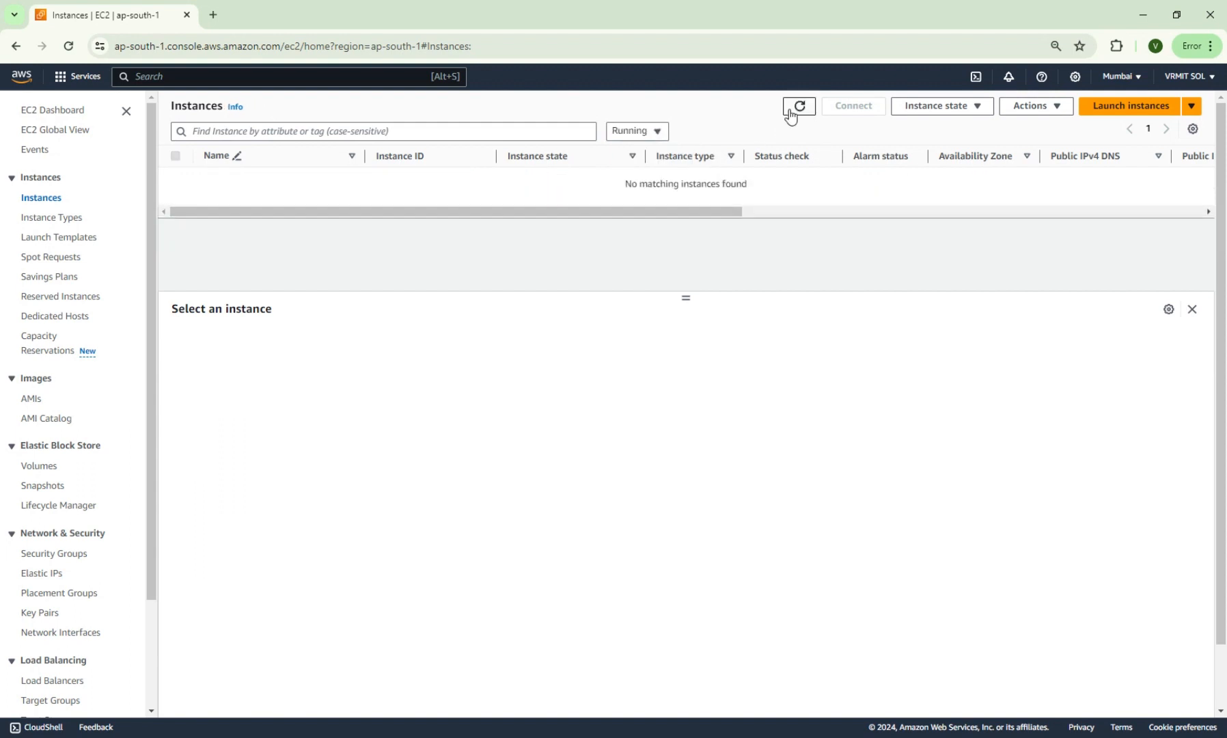
Switch the instance filter back to All states and refresh the list to check the new servers' status
{"action": "left_click", "coordinate": [651, 132]}
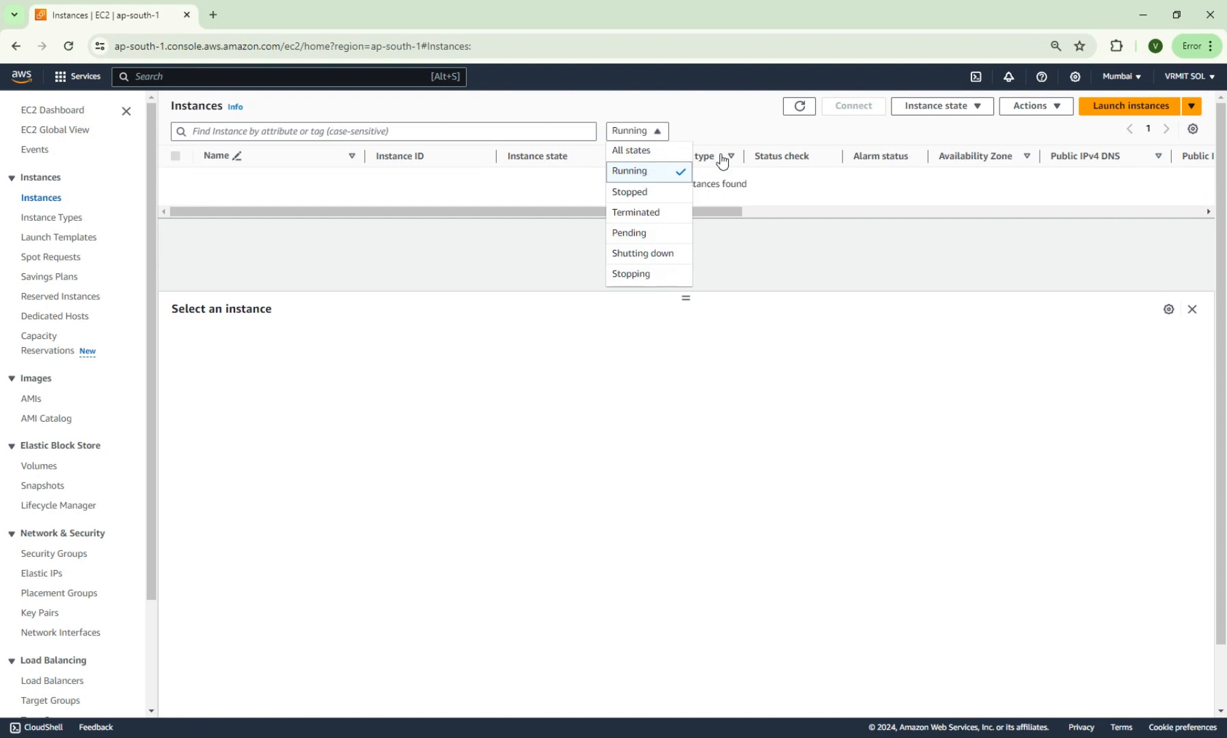
{"action": "left_click", "coordinate": [801, 108]}
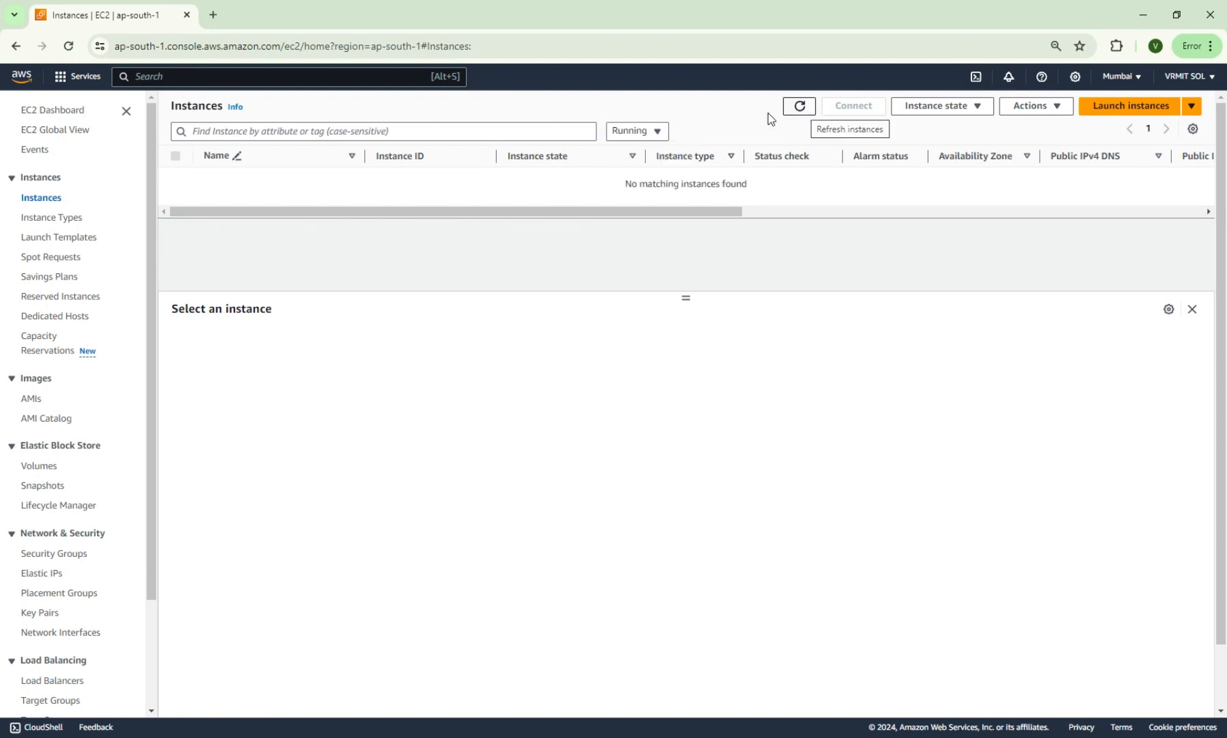
{"action": "left_click", "coordinate": [637, 131]}
{"action": "left_click", "coordinate": [630, 151]}
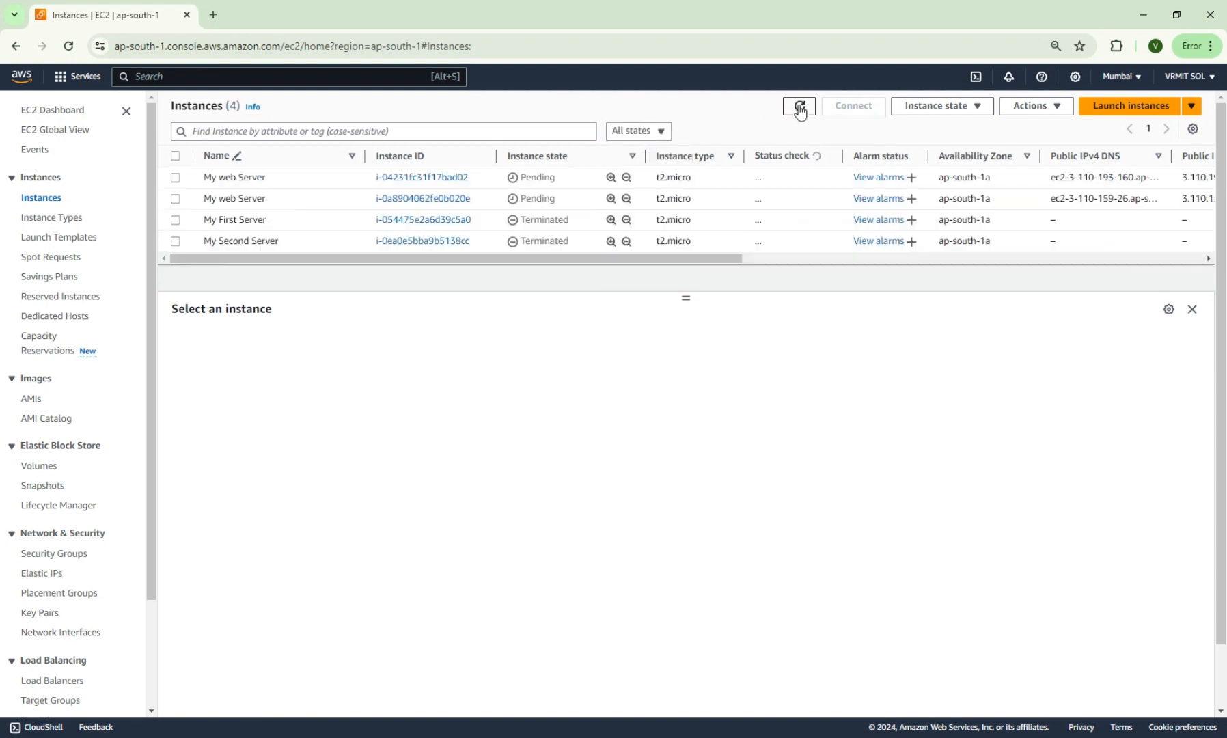
{"action": "left_click", "coordinate": [800, 108]}
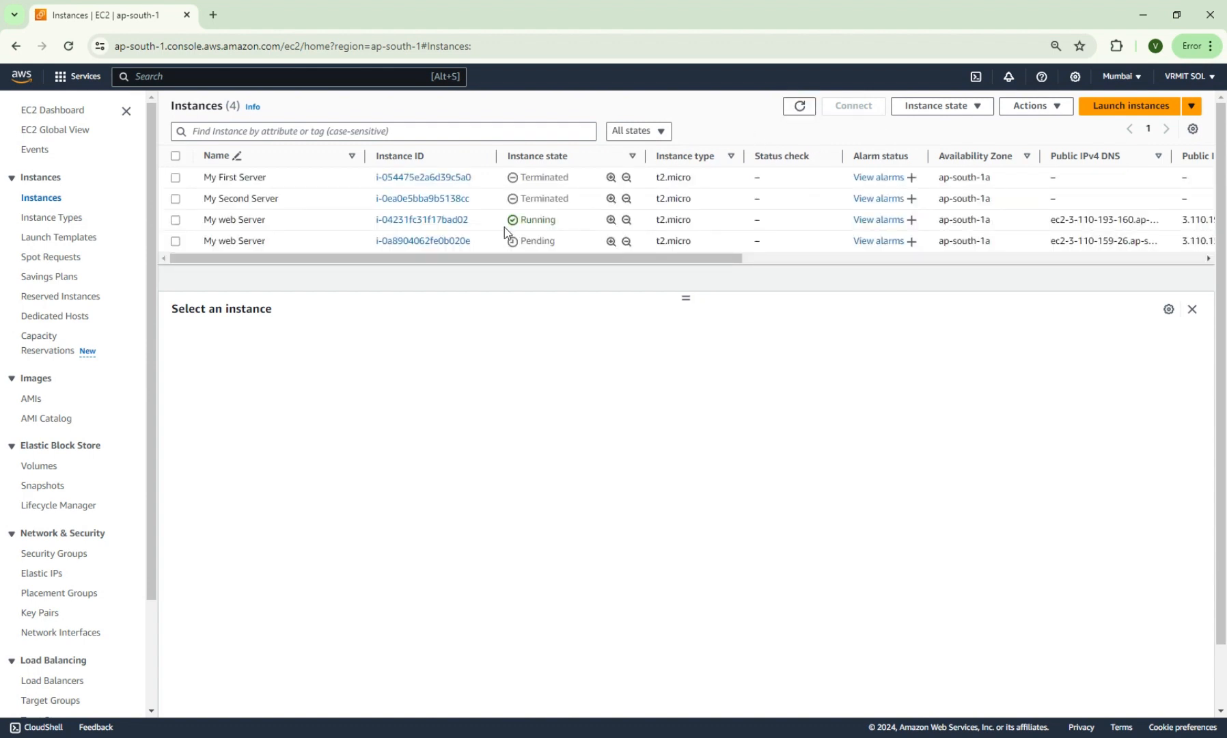
Filter the instances to Running again and refresh until both web servers can be checked
{"action": "left_click", "coordinate": [630, 134]}
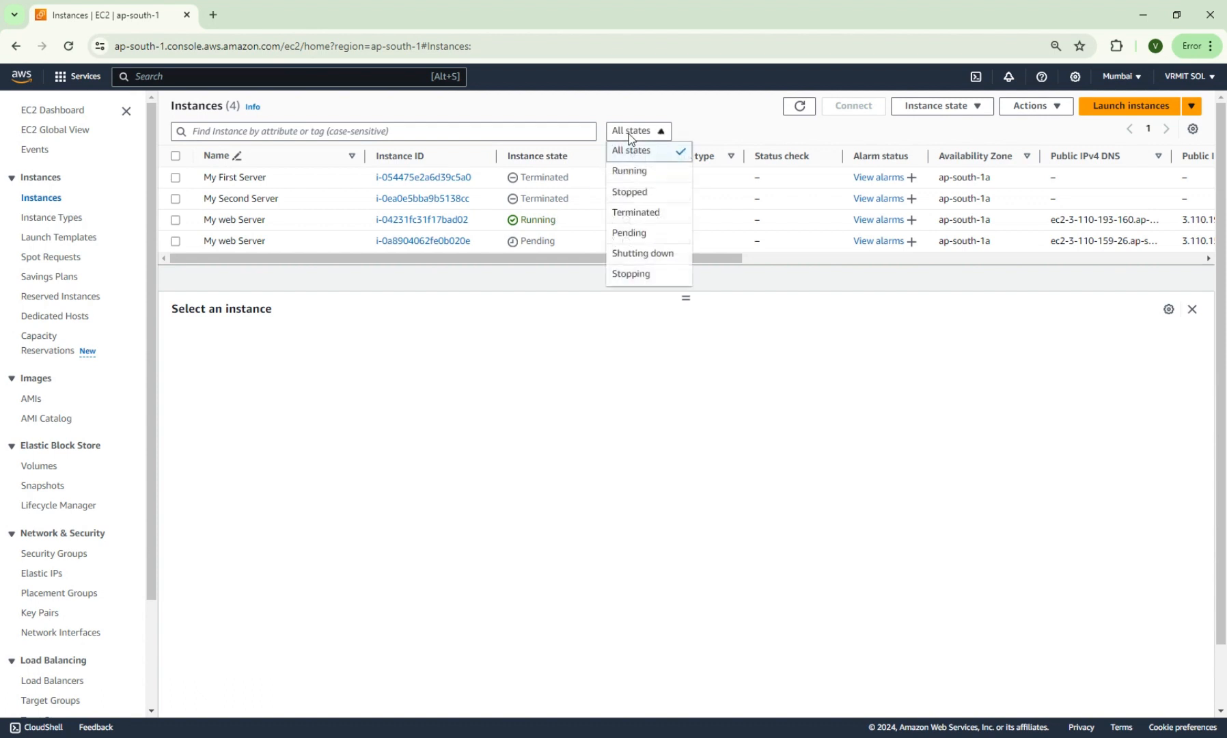
{"action": "left_click", "coordinate": [632, 171]}
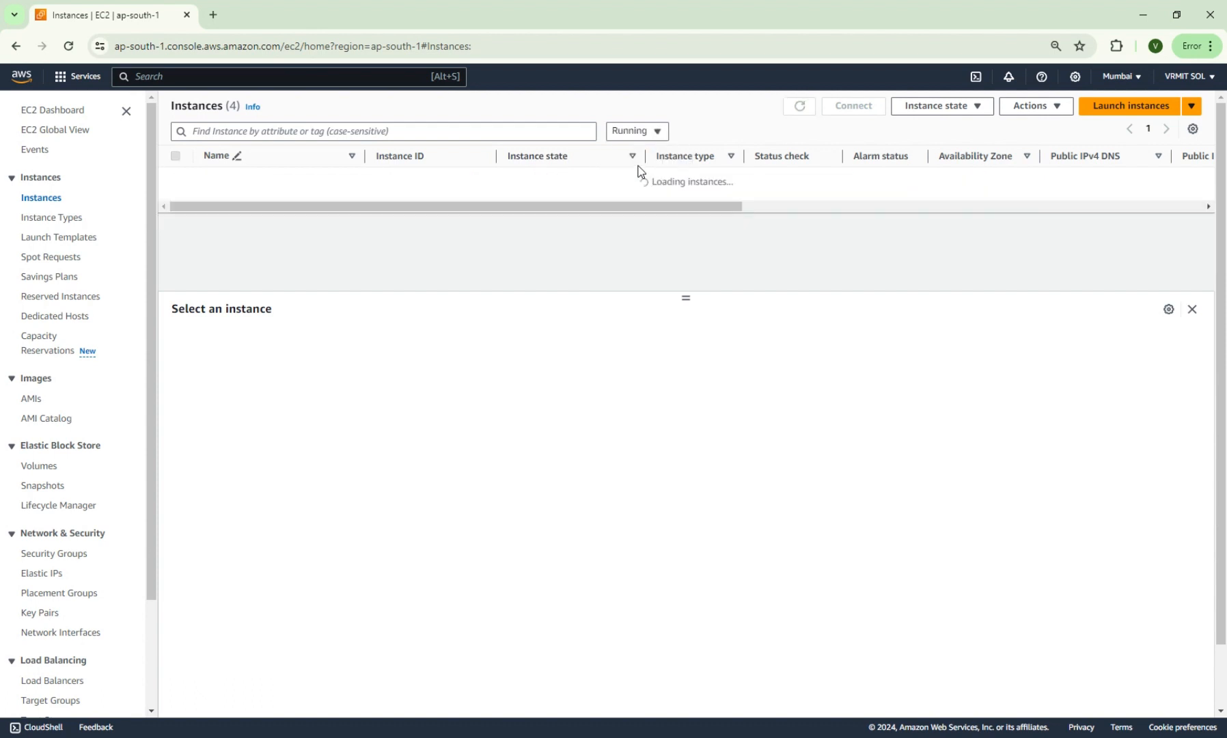
{"action": "left_click", "coordinate": [797, 110]}
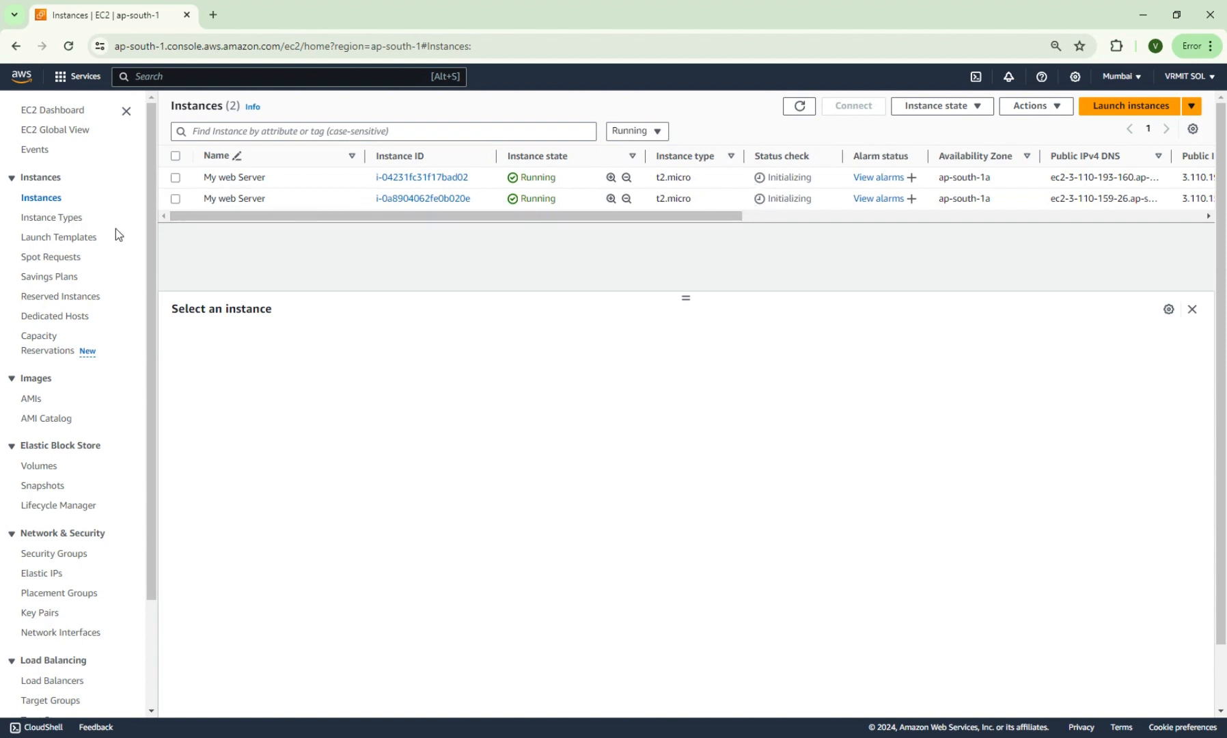
Start creating an Application Load Balancer from the load balancers list and expand the explanation of how it works
{"action": "scroll", "coordinate": [105, 384], "scroll_direction": "down", "scroll_amount": 1}
{"action": "scroll", "coordinate": [105, 388], "scroll_direction": "down", "scroll_amount": 2}
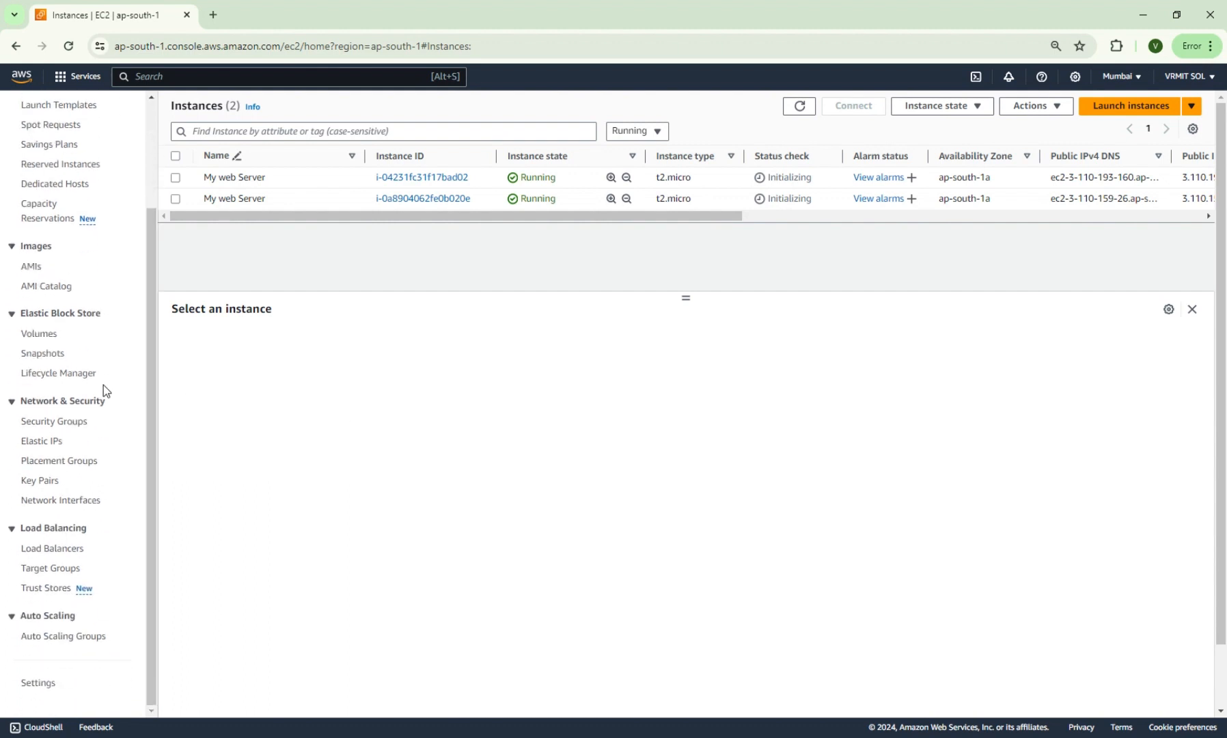
{"action": "left_click", "coordinate": [42, 550]}
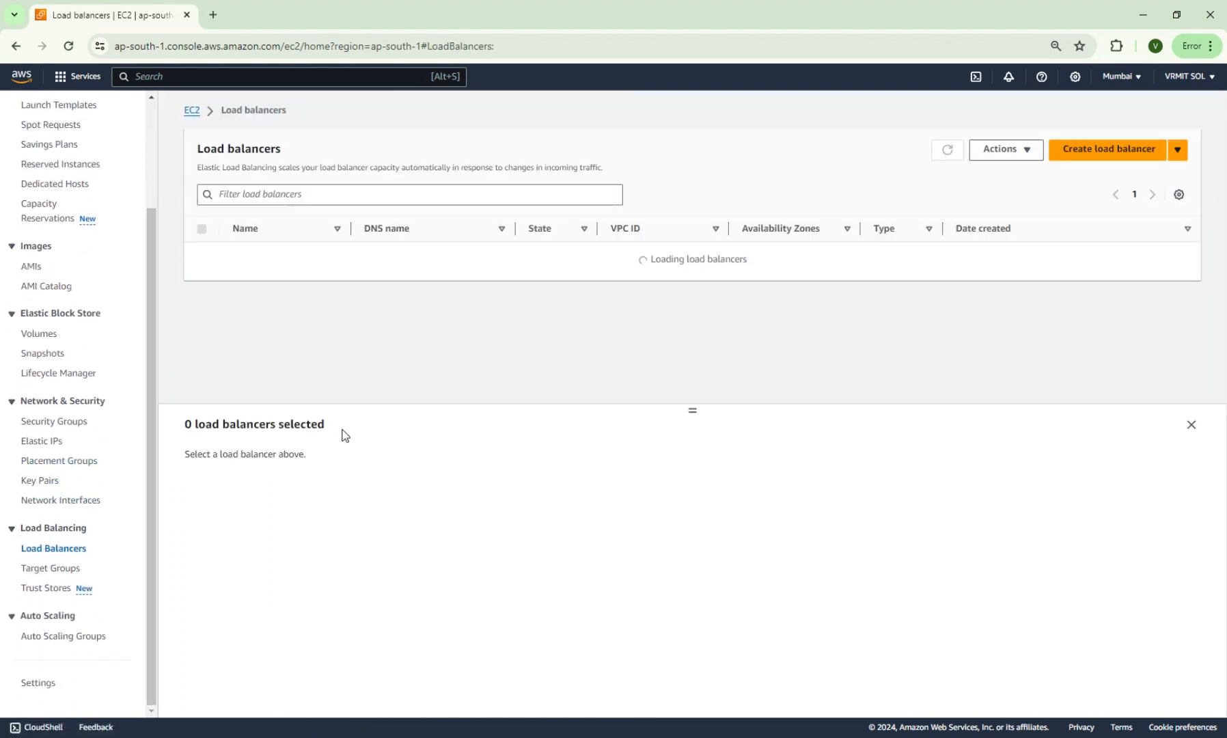
{"action": "left_click", "coordinate": [1097, 152]}
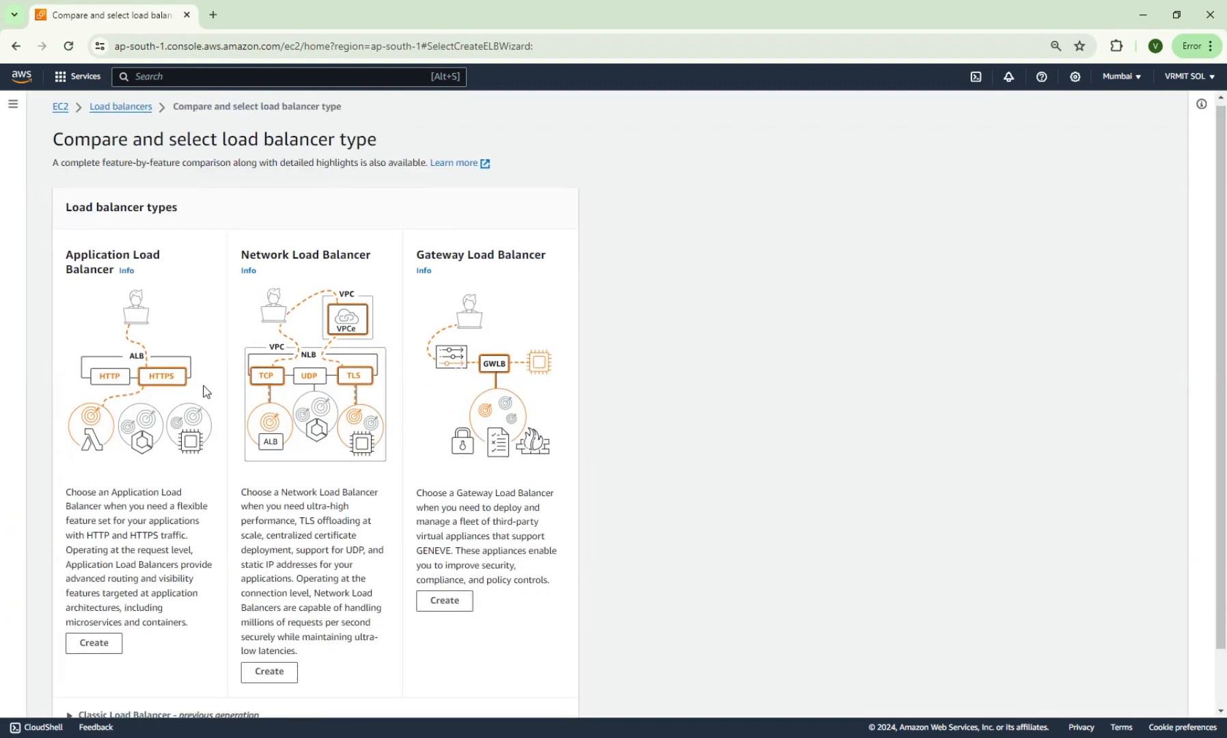
{"action": "scroll", "coordinate": [198, 410], "scroll_direction": "down", "scroll_amount": 1}
{"action": "left_click", "coordinate": [94, 581]}
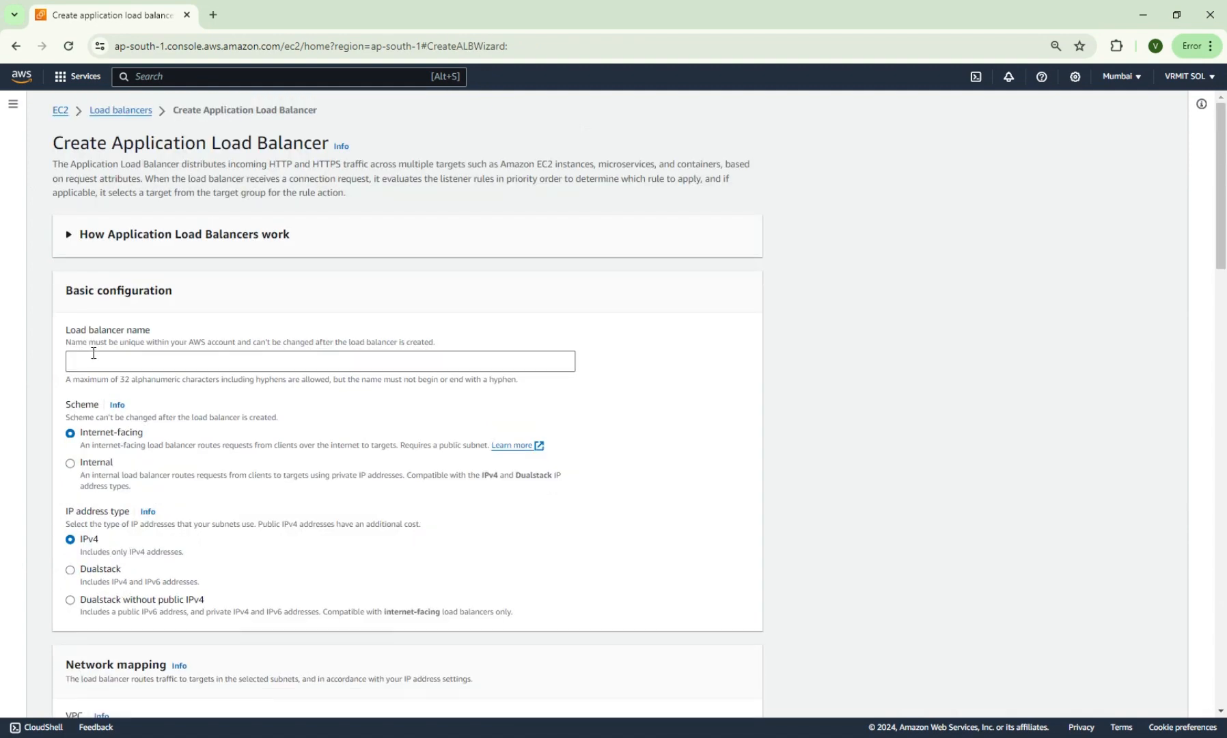
{"action": "left_click", "coordinate": [89, 239]}
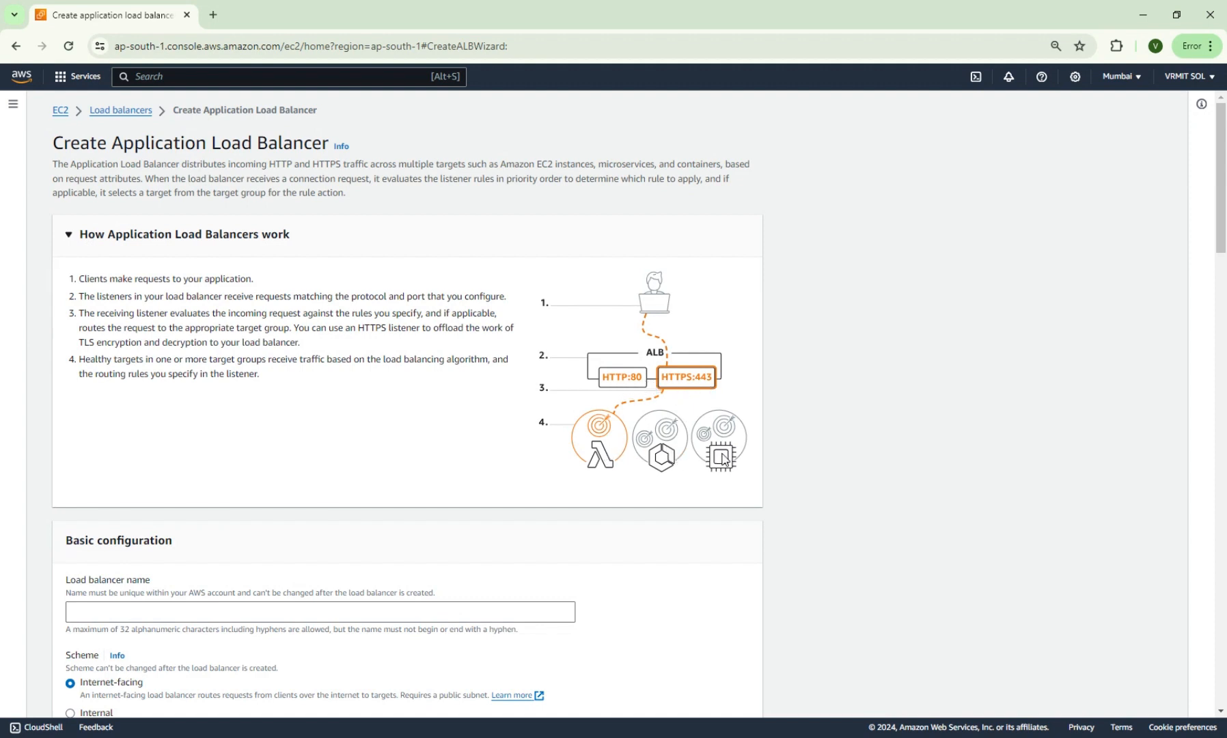
Name the load balancer Demo-lb in its basic configuration
{"action": "scroll", "coordinate": [222, 355], "scroll_direction": "down", "scroll_amount": 4}
{"action": "left_click", "coordinate": [135, 327]}
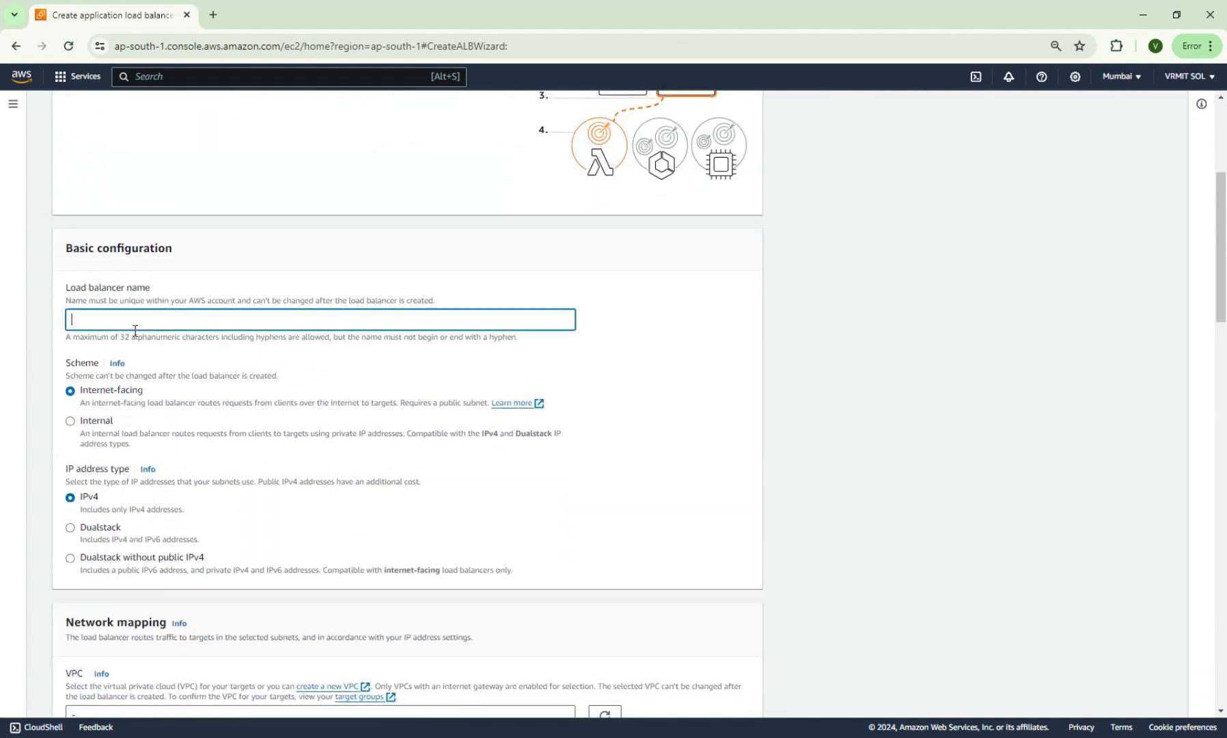
{"action": "type", "text": "Demo"}
{"action": "key", "text": "BackSpace"}
{"action": "key", "text": "BackSpace"}
{"action": "scroll", "coordinate": [117, 217], "scroll_direction": "down", "scroll_amount": 3}
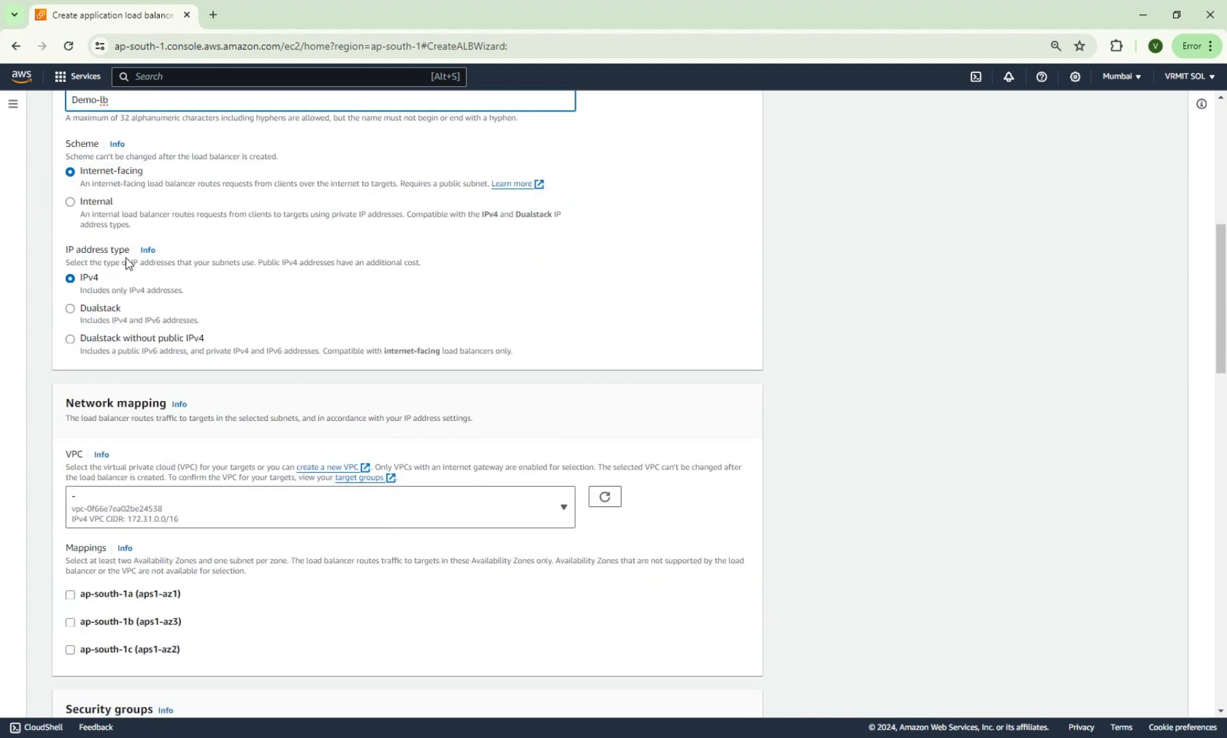
Select the 172.31.0.0/16 VPC for network mapping and enable the ap-south-1a, ap-south-1b and ap-south-1c zones
{"action": "scroll", "coordinate": [181, 403], "scroll_direction": "down", "scroll_amount": 2}
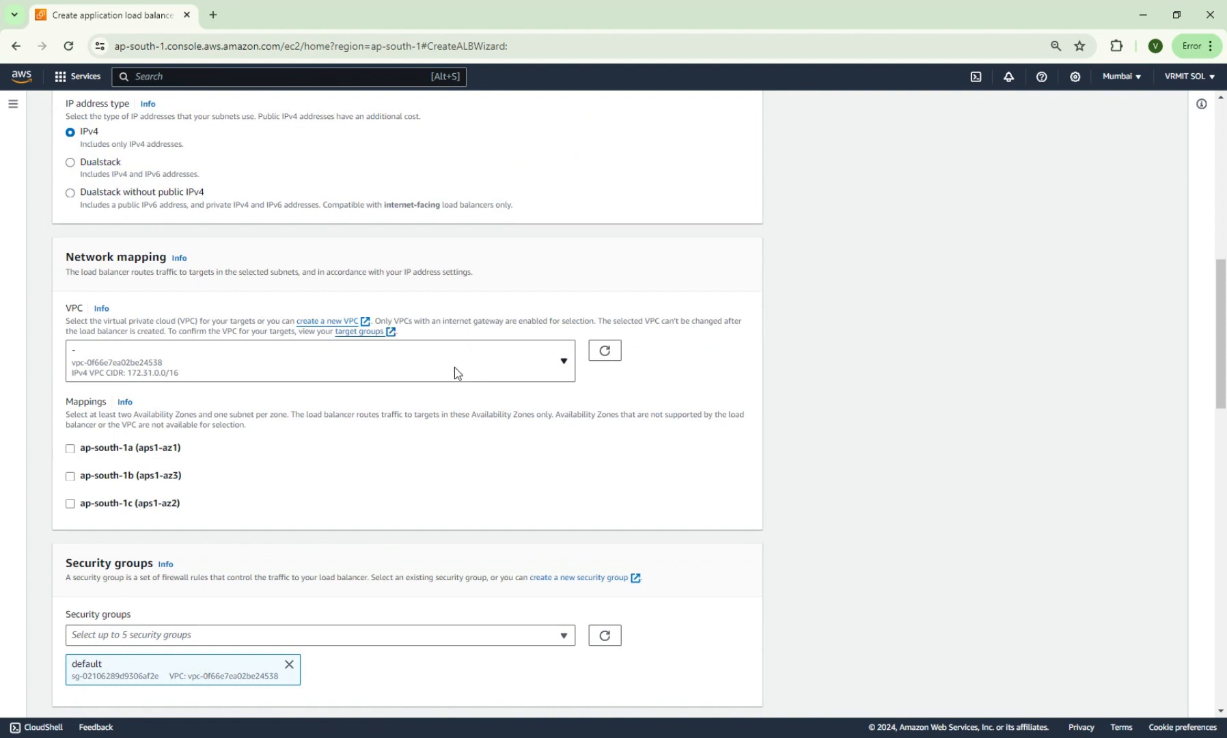
{"action": "left_click", "coordinate": [501, 358]}
{"action": "left_click", "coordinate": [155, 426]}
{"action": "left_click", "coordinate": [70, 455]}
{"action": "left_click", "coordinate": [69, 555]}
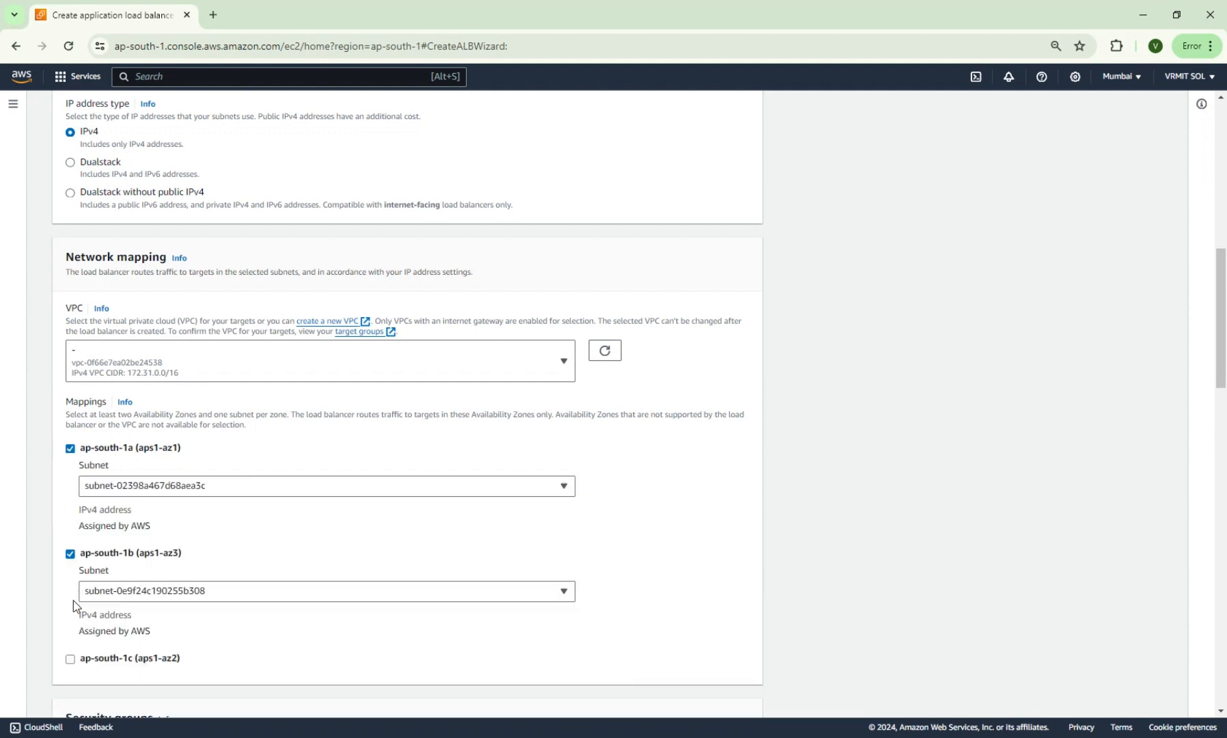
{"action": "left_click", "coordinate": [70, 660]}
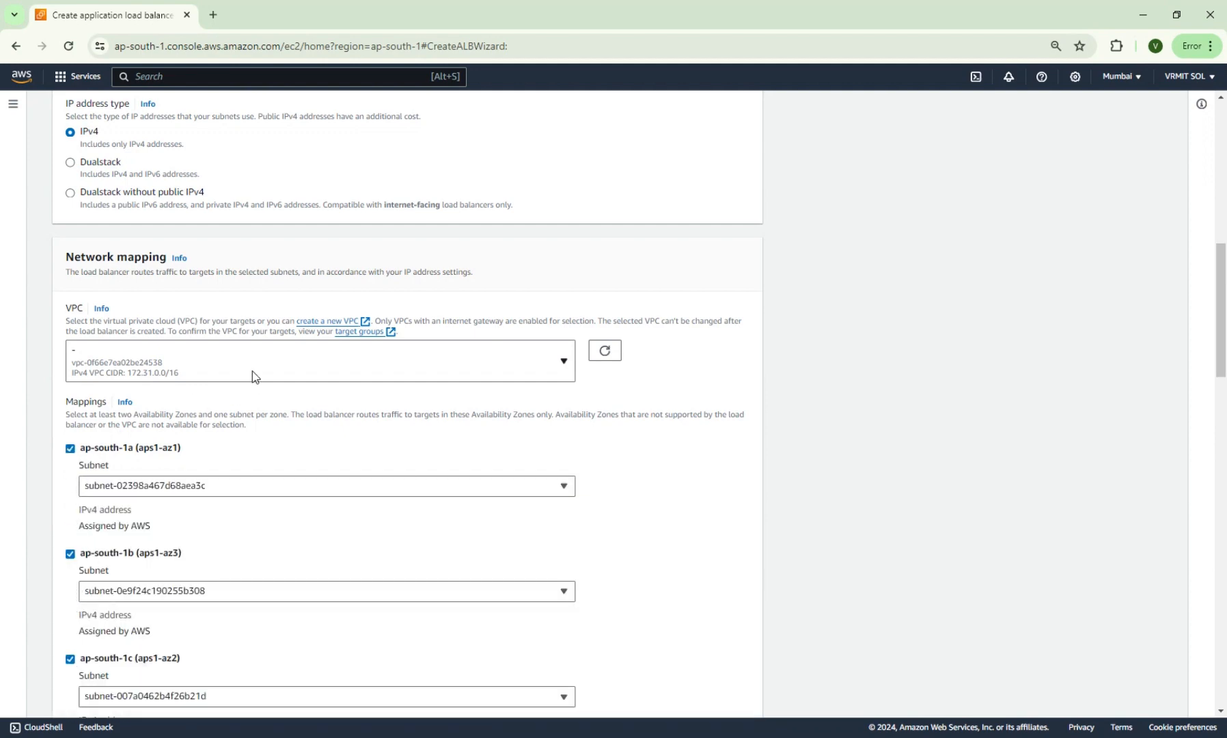
Remove the default security group from the load balancer and open the form for creating a new security group
{"action": "scroll", "coordinate": [270, 393], "scroll_direction": "down", "scroll_amount": 3}
{"action": "scroll", "coordinate": [272, 396], "scroll_direction": "down", "scroll_amount": 4}
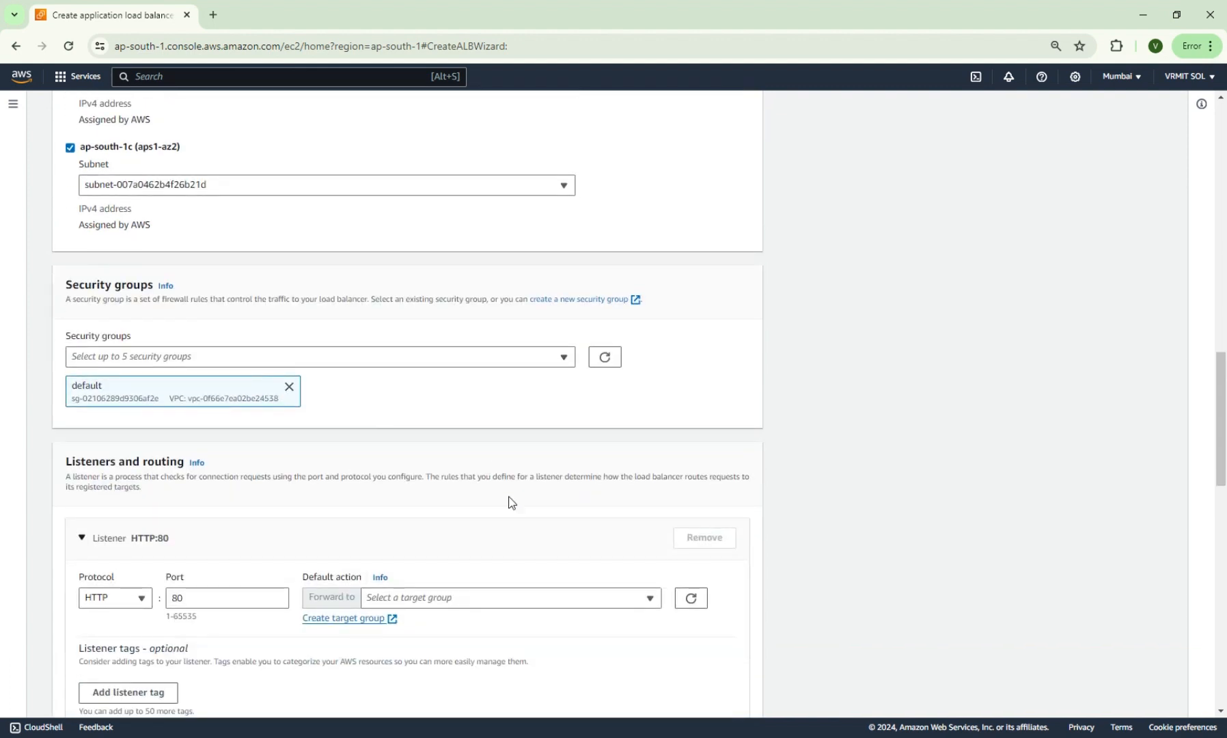
{"action": "left_click", "coordinate": [289, 388]}
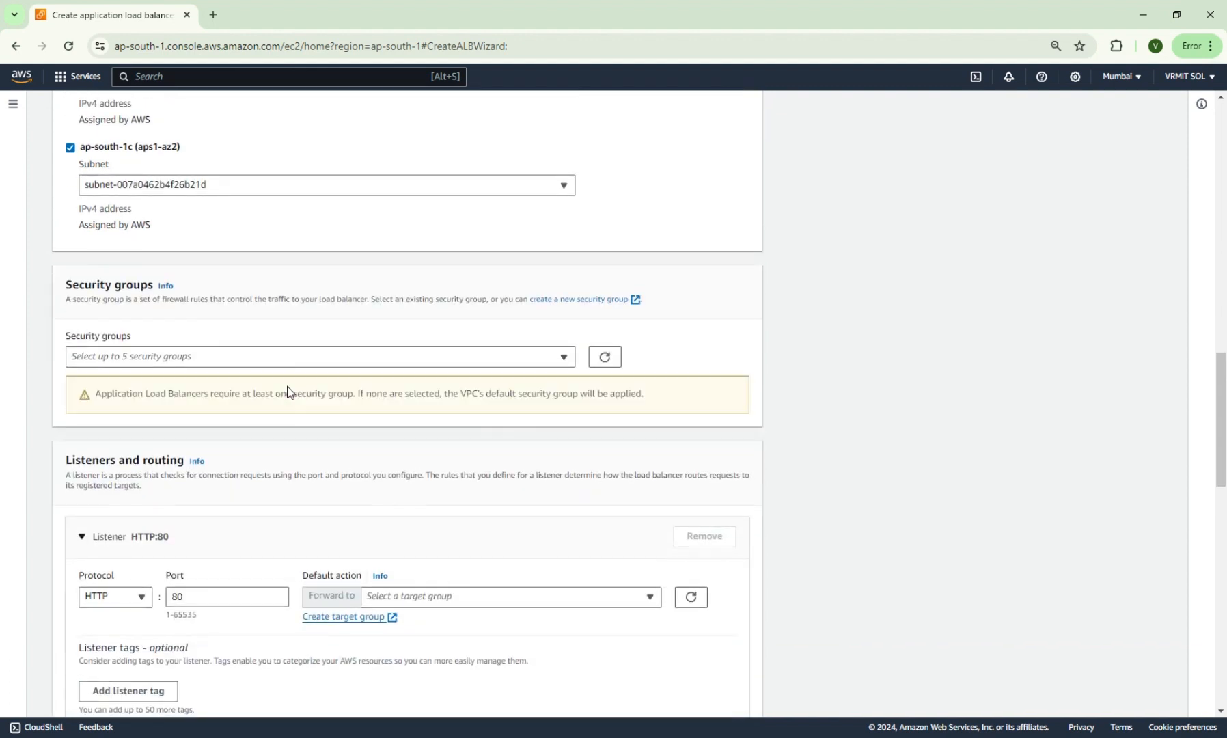
{"action": "left_click", "coordinate": [610, 300]}
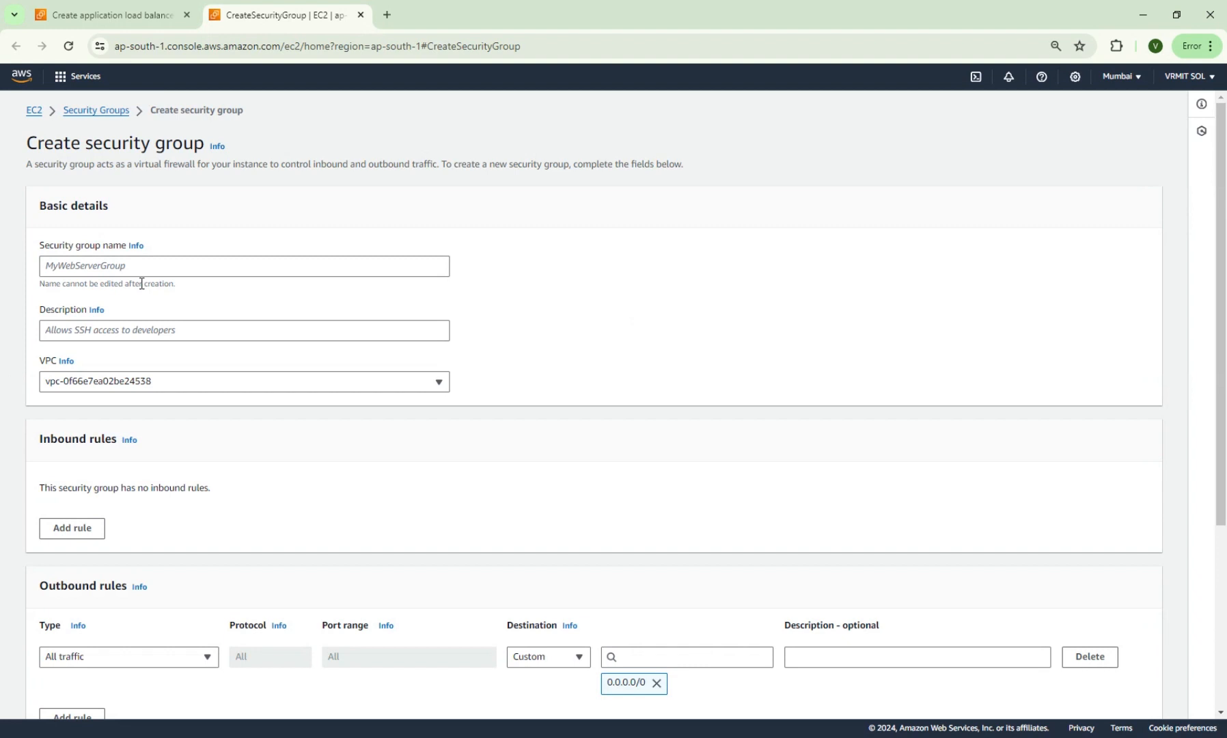
Name the security group "Demo_lb_security _group" and describe it as "this is to allow traffic to target group"
{"action": "left_click", "coordinate": [130, 272]}
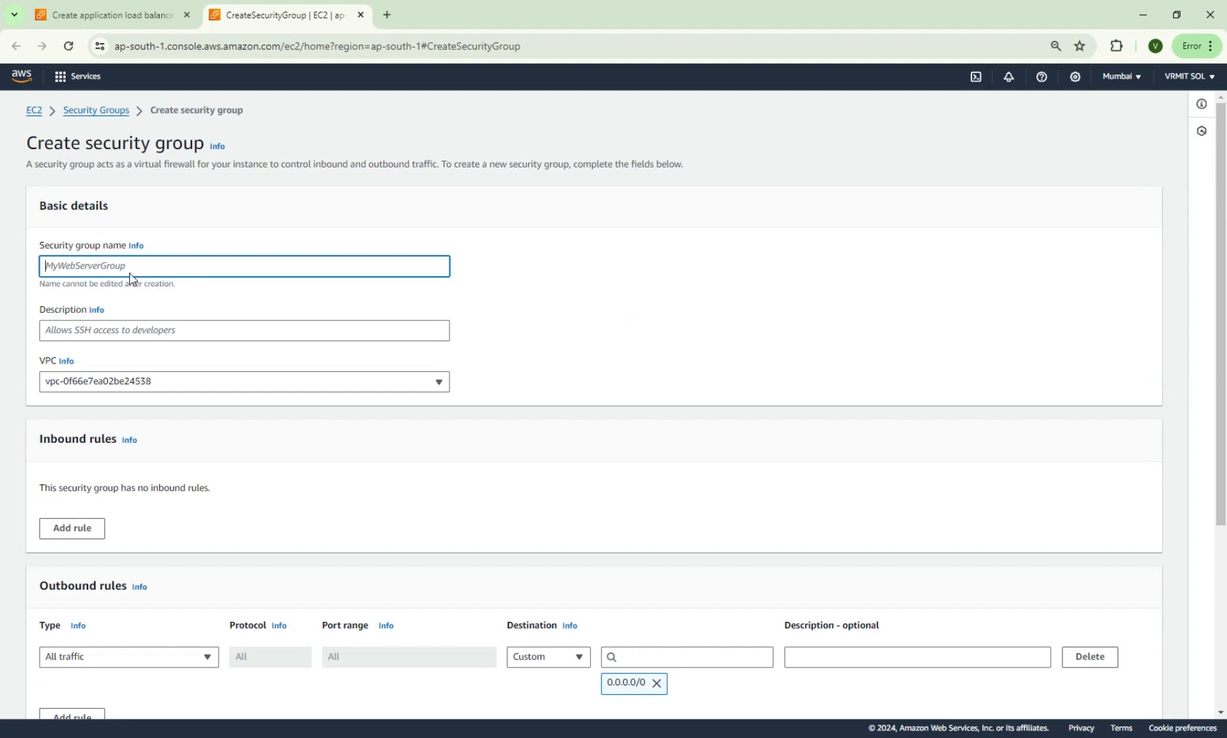
{"action": "type", "text": "Dem"}
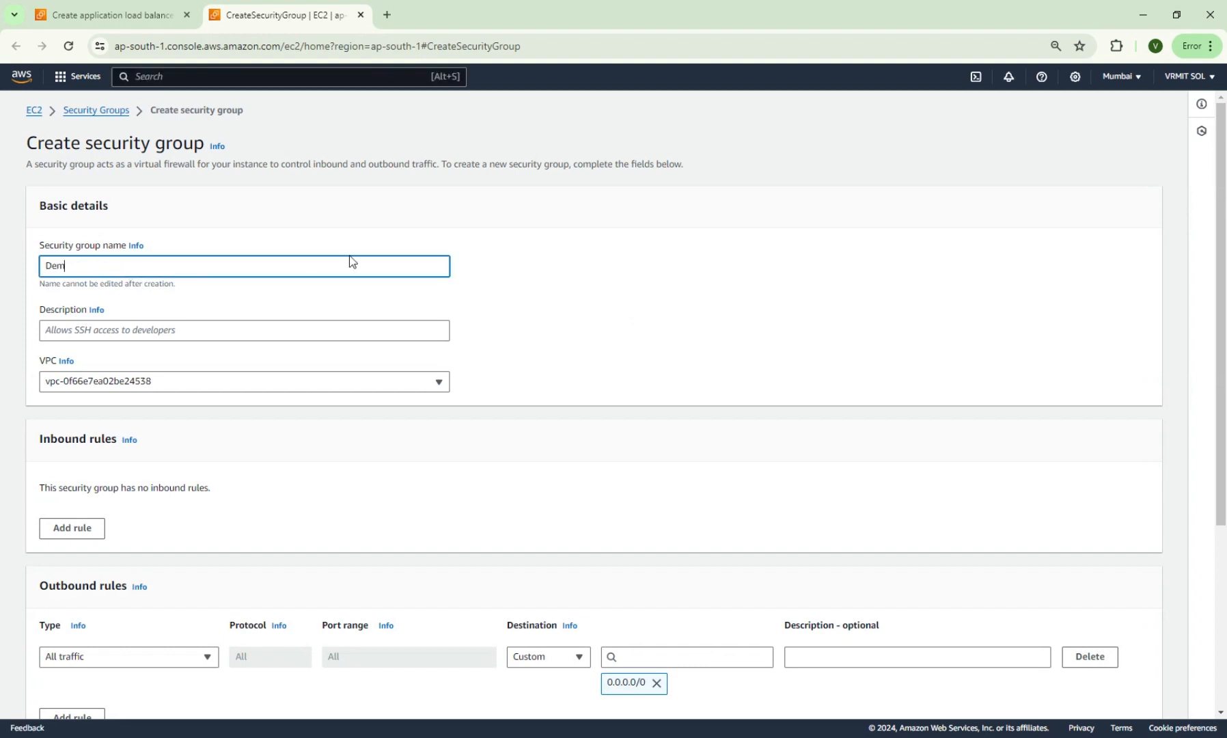
{"action": "type", "text": "o_lb_security"}
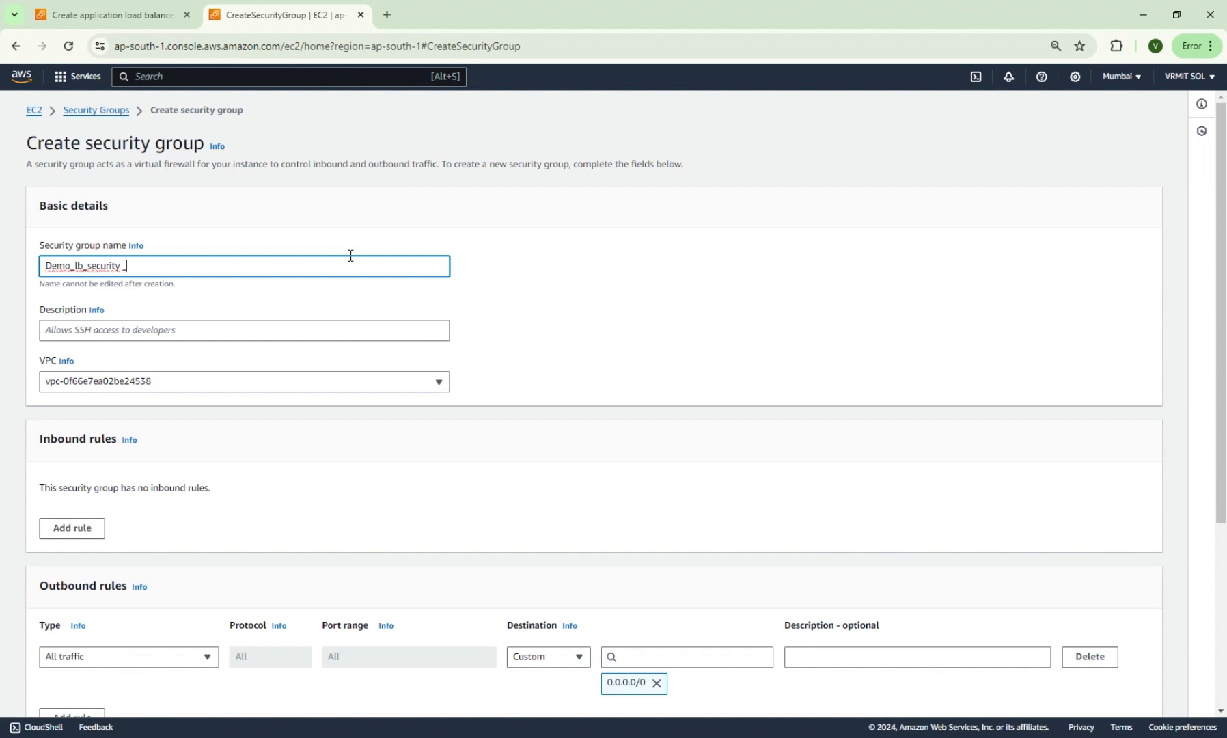
{"action": "type", "text": "_group"}
{"action": "left_click", "coordinate": [144, 328]}
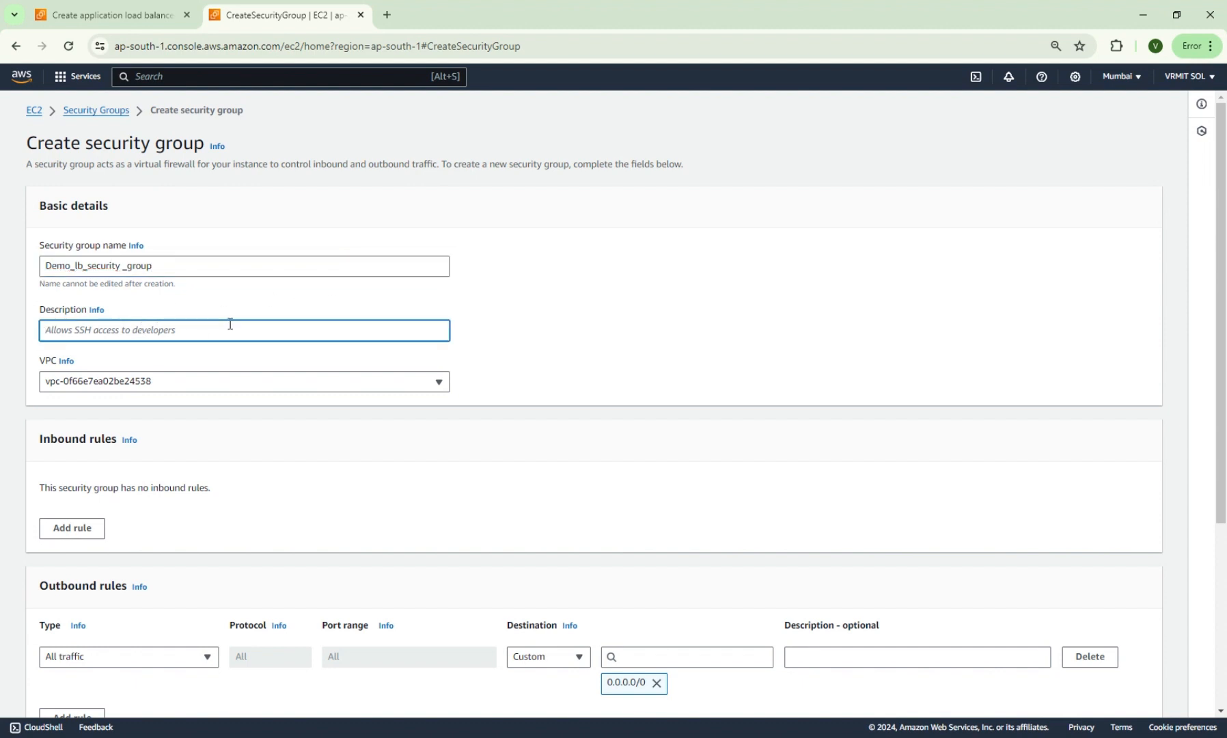
{"action": "type", "text": "this is to allow traffic to target group"}
Add an inbound rule of type HTTP with Anywhere-IPv4 as its source
{"action": "scroll", "coordinate": [287, 331], "scroll_direction": "down", "scroll_amount": 4}
{"action": "left_click", "coordinate": [74, 258]}
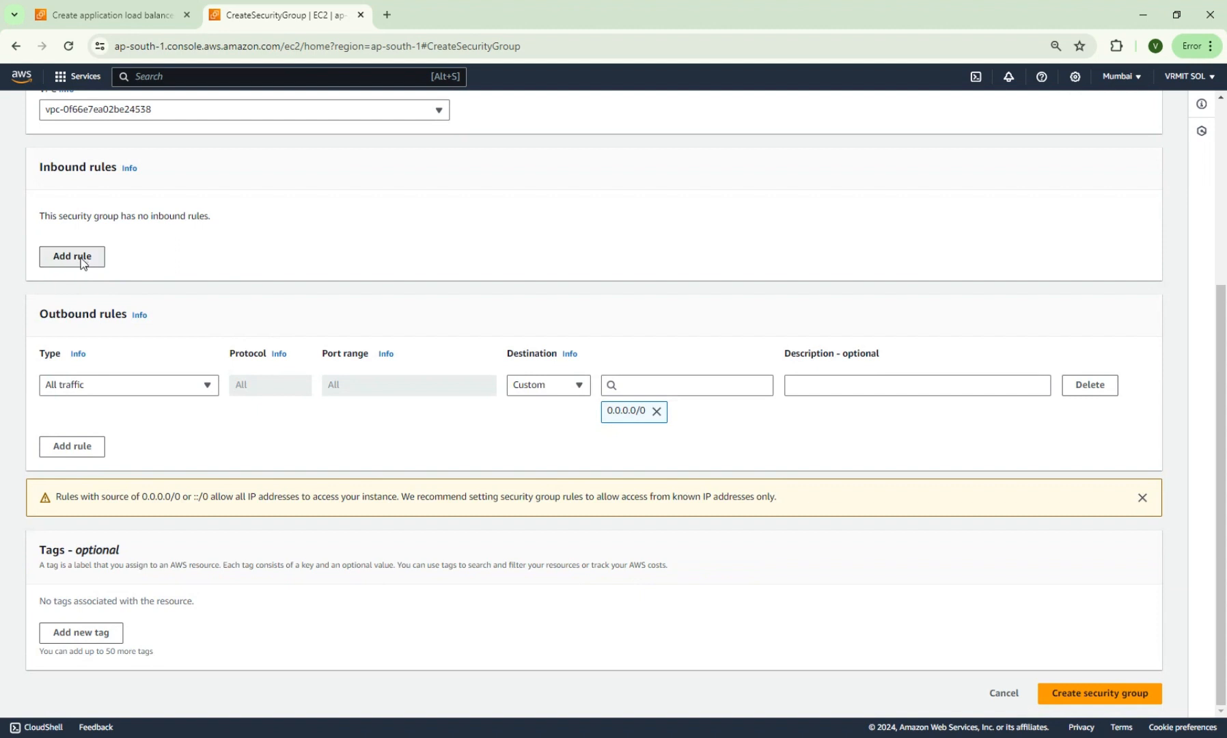
{"action": "left_click", "coordinate": [178, 245]}
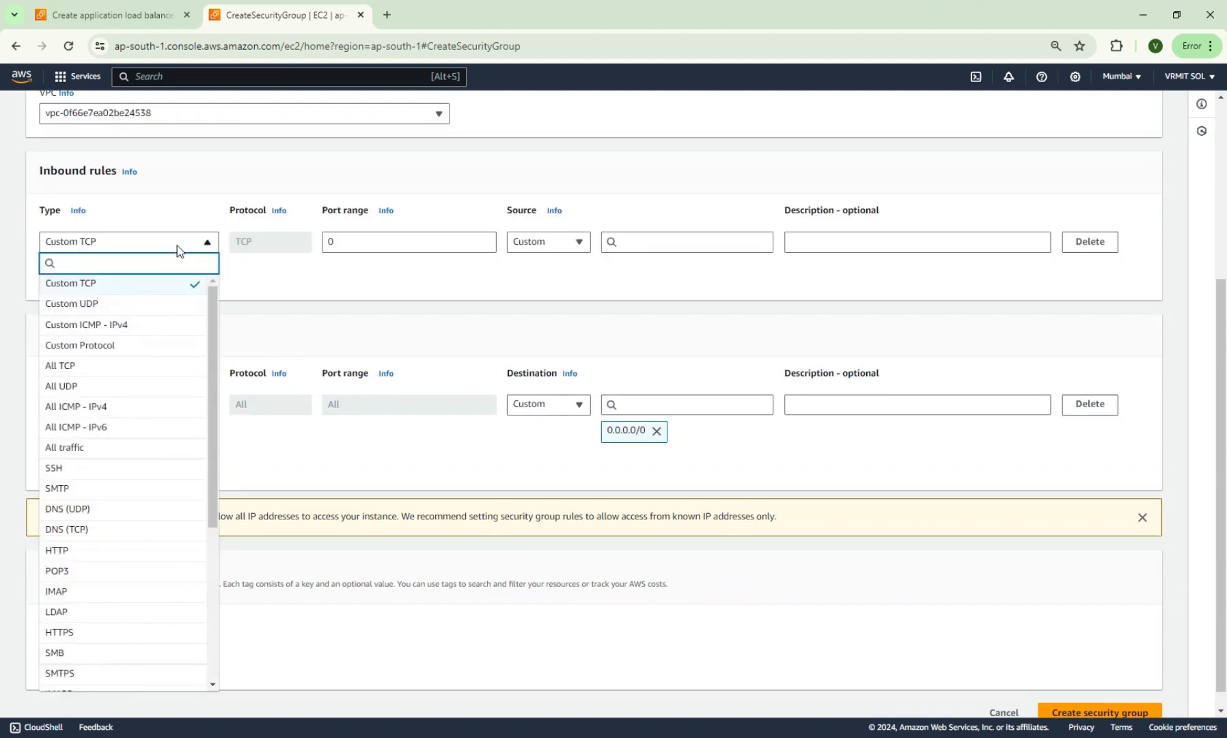
{"action": "type", "text": "http"}
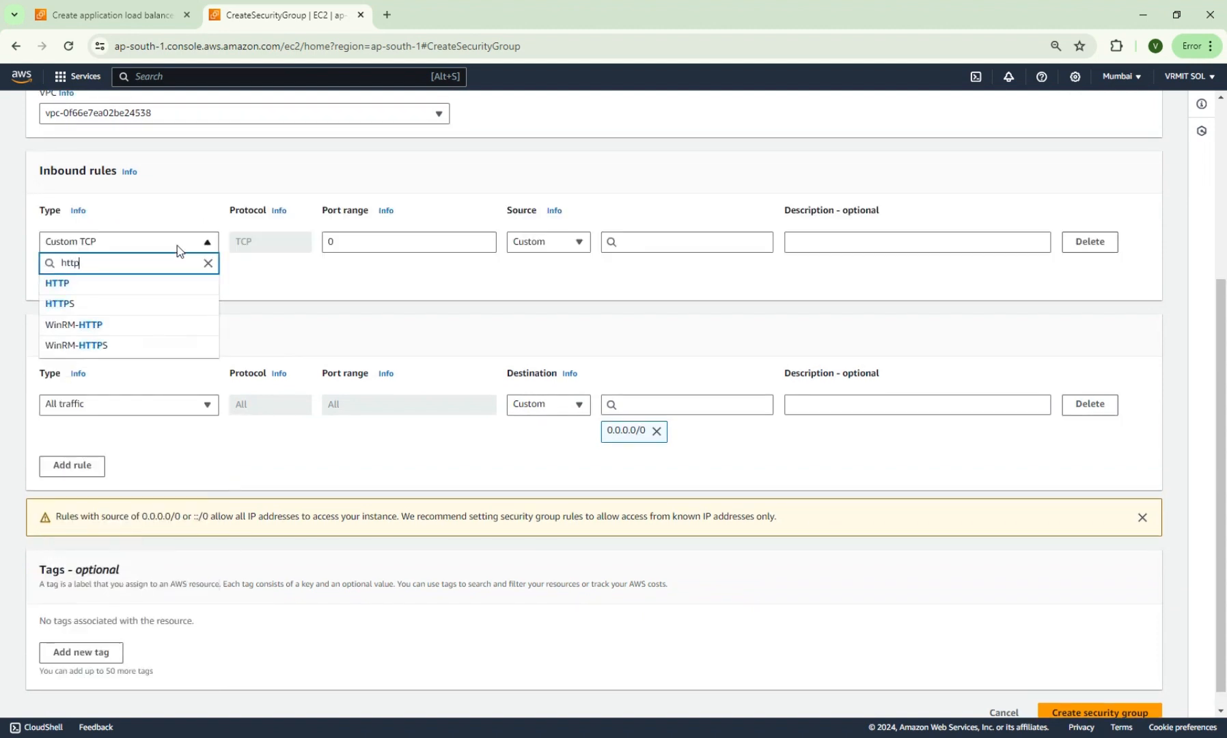
{"action": "left_click", "coordinate": [80, 286]}
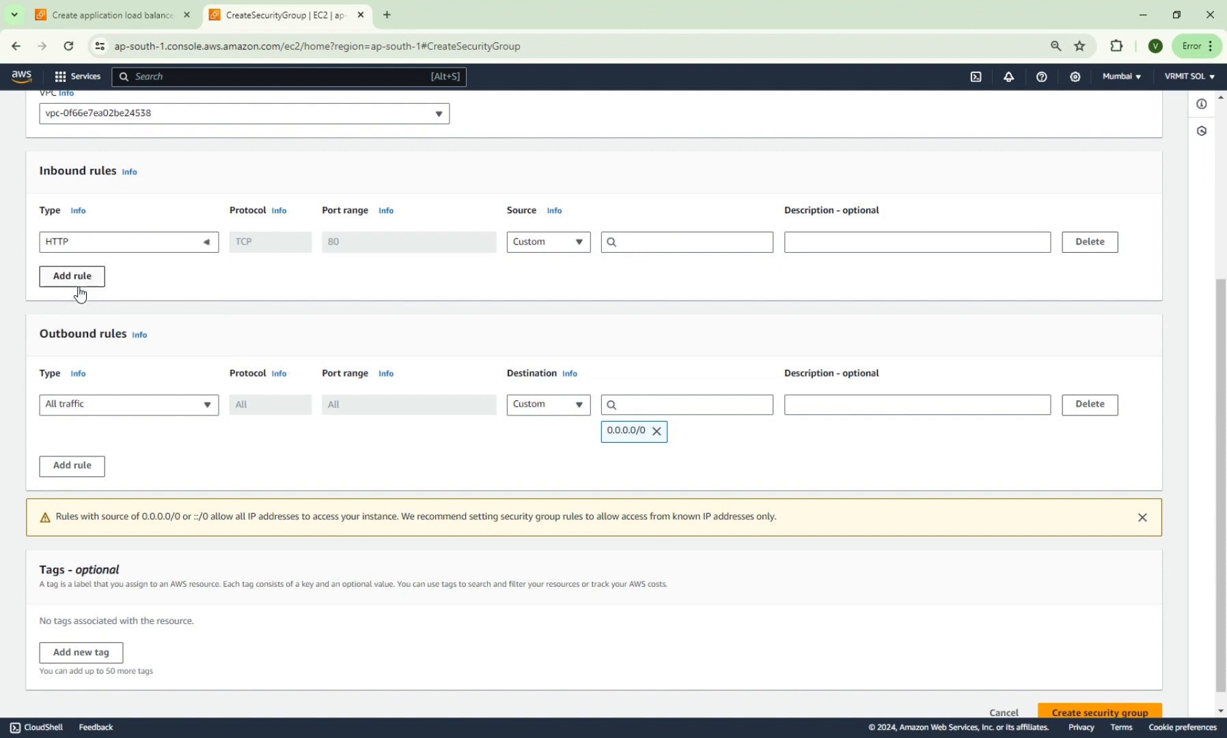
{"action": "left_click", "coordinate": [566, 245]}
{"action": "left_click", "coordinate": [557, 285]}
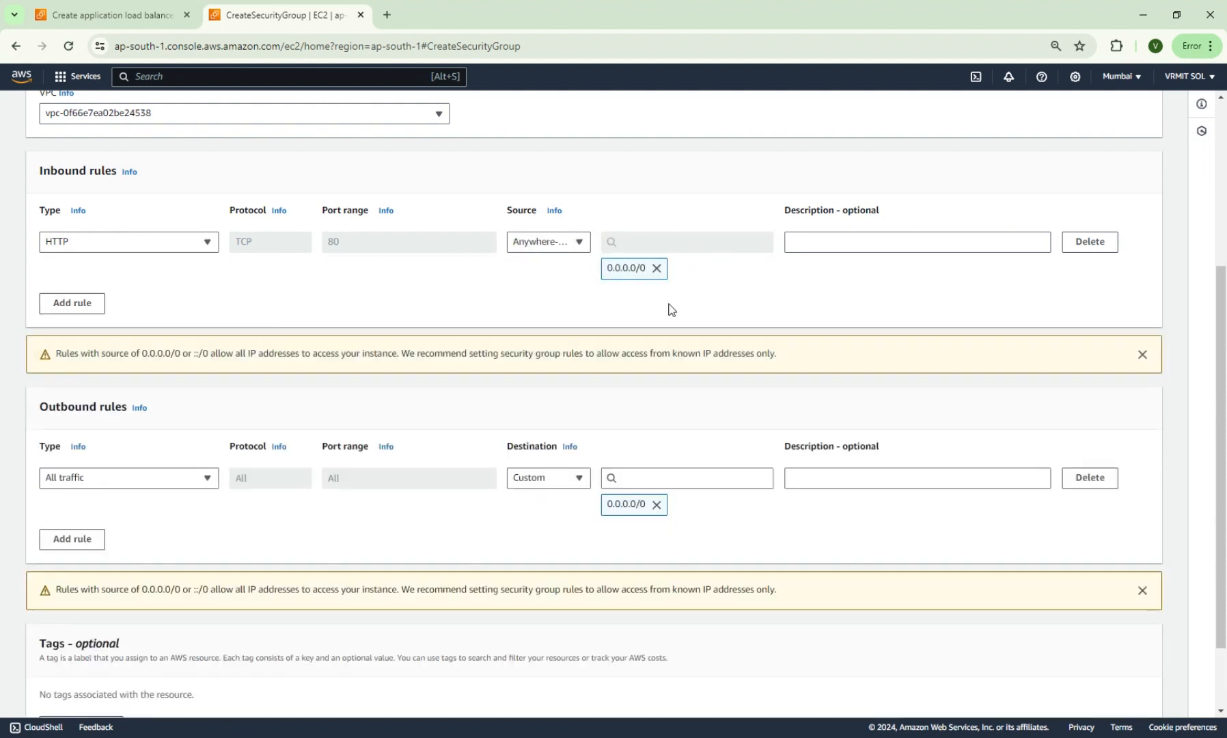
Add a second inbound rule of type HTTPS from Anywhere-IPv4 and create the security group
{"action": "left_click", "coordinate": [80, 304]}
{"action": "left_click", "coordinate": [120, 298]}
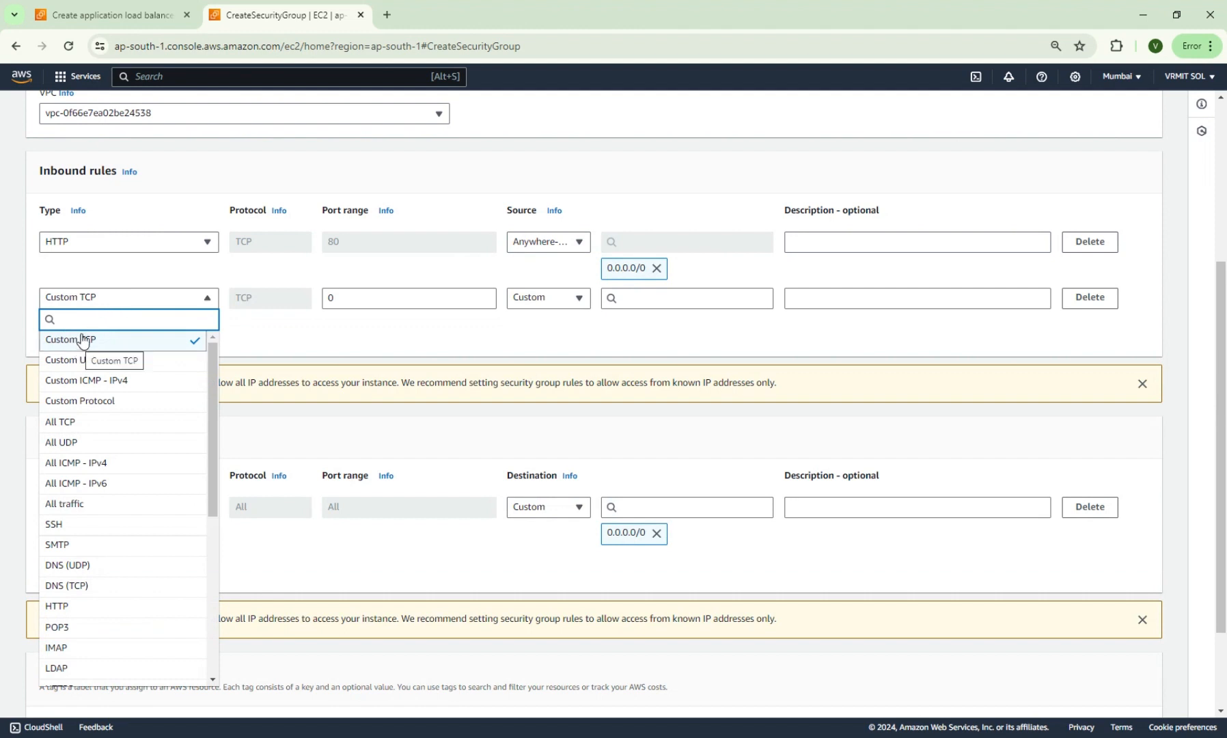
{"action": "type", "text": "http"}
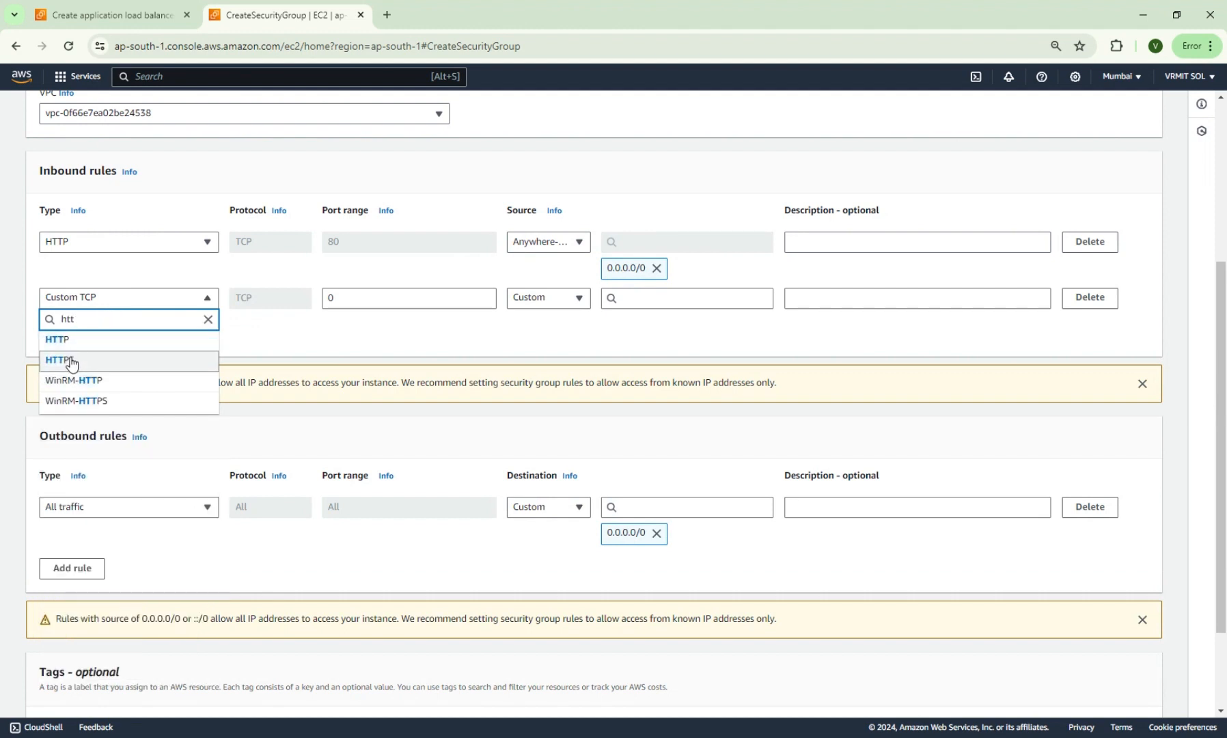
{"action": "left_click", "coordinate": [72, 358]}
{"action": "left_click", "coordinate": [551, 299]}
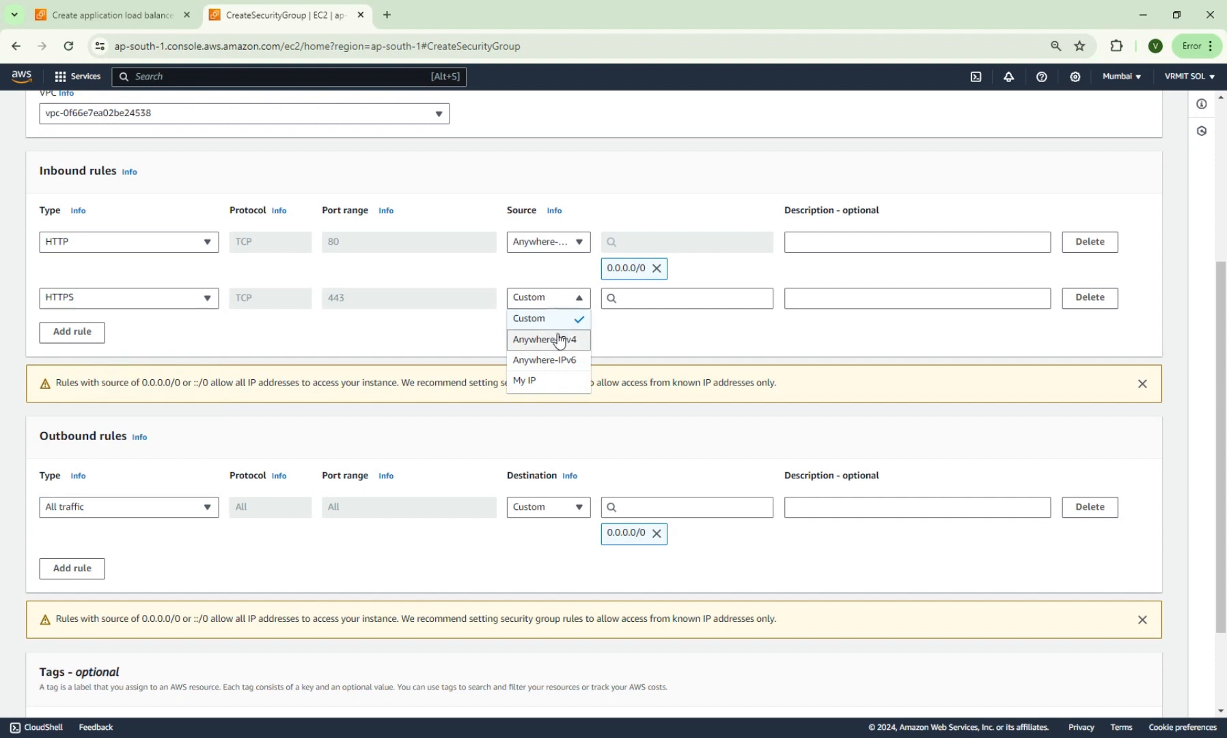
{"action": "left_click", "coordinate": [557, 336]}
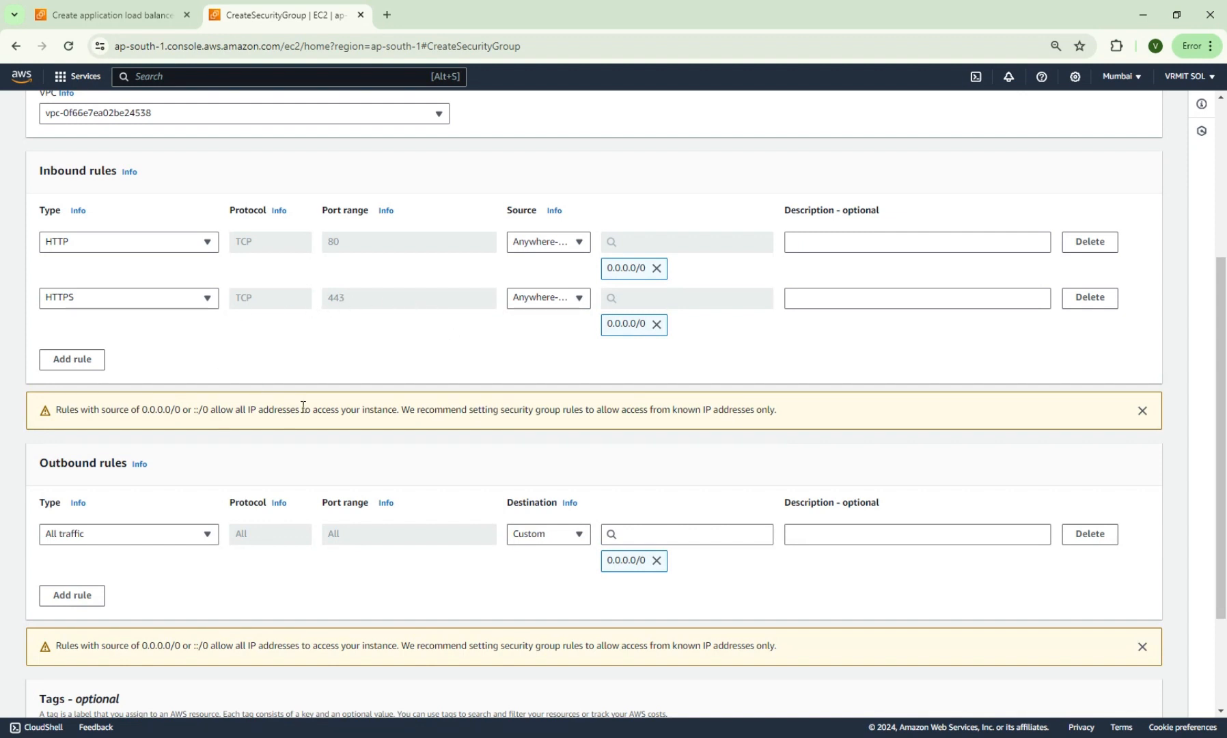
{"action": "scroll", "coordinate": [460, 322], "scroll_direction": "down", "scroll_amount": 3}
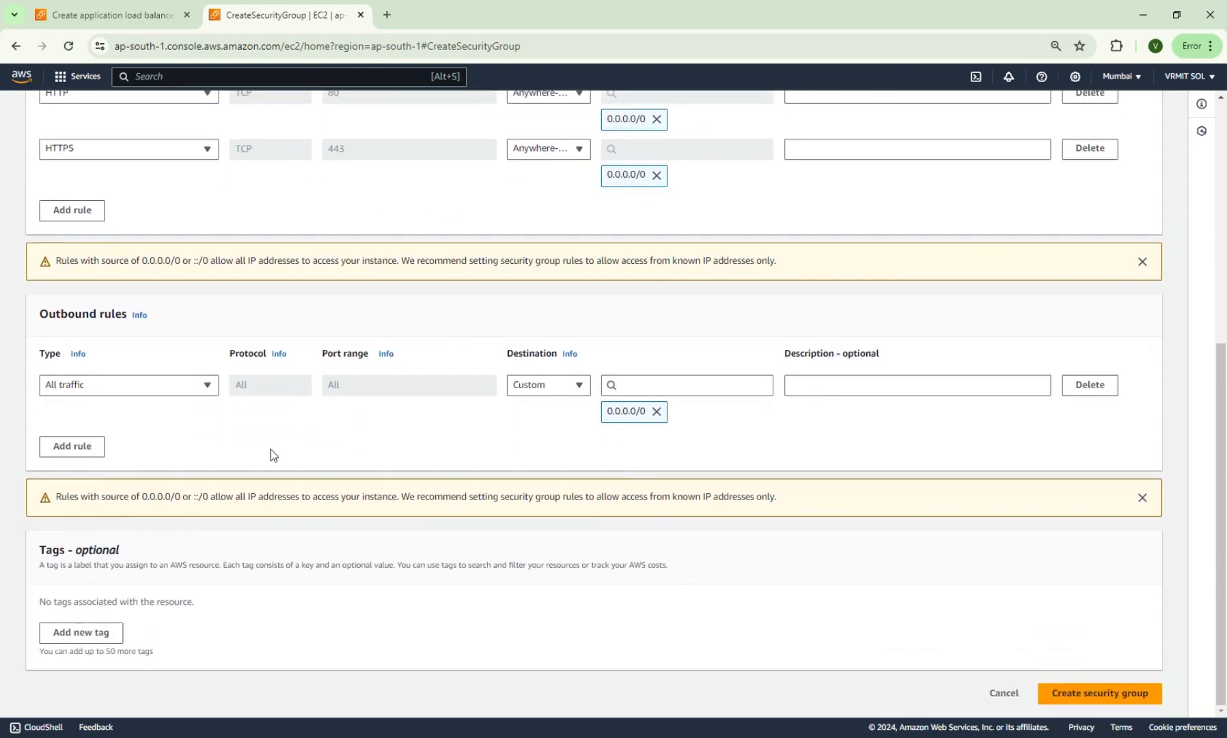
{"action": "left_click", "coordinate": [1100, 693]}
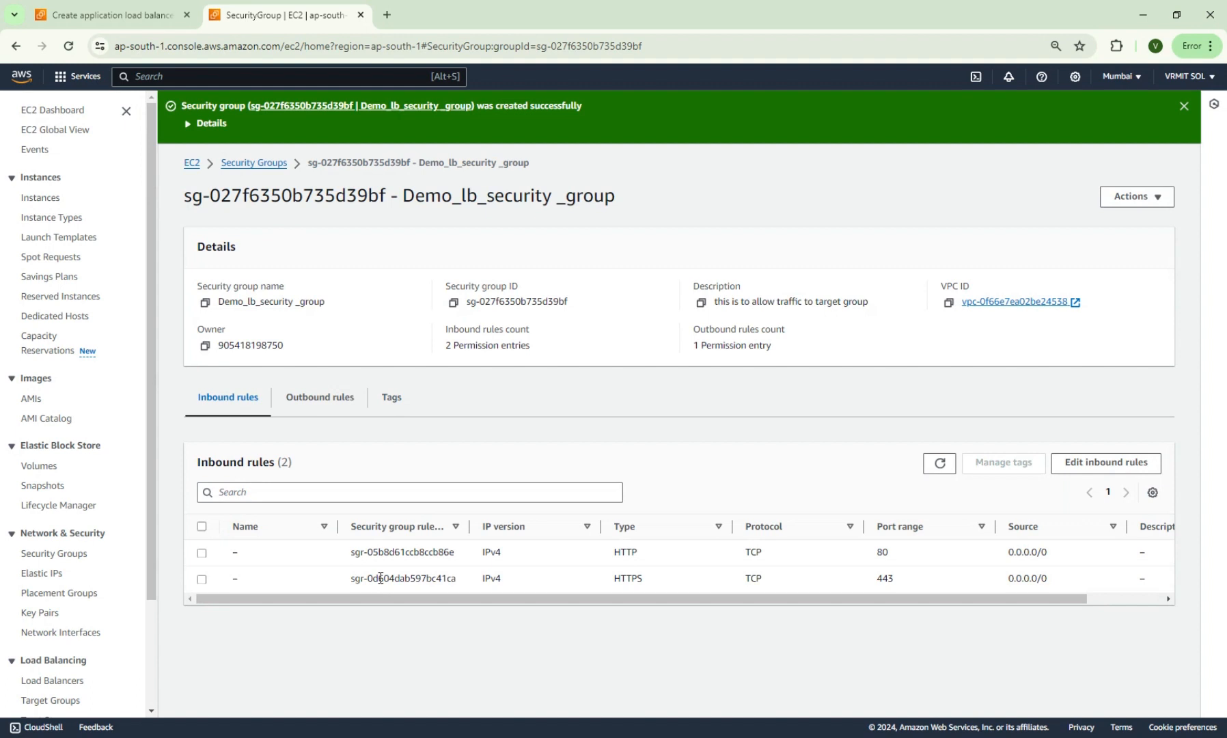
Back in the load balancer form, refresh the security groups, select "Demo_lb_security _group" and deselect default
{"action": "left_click", "coordinate": [135, 16]}
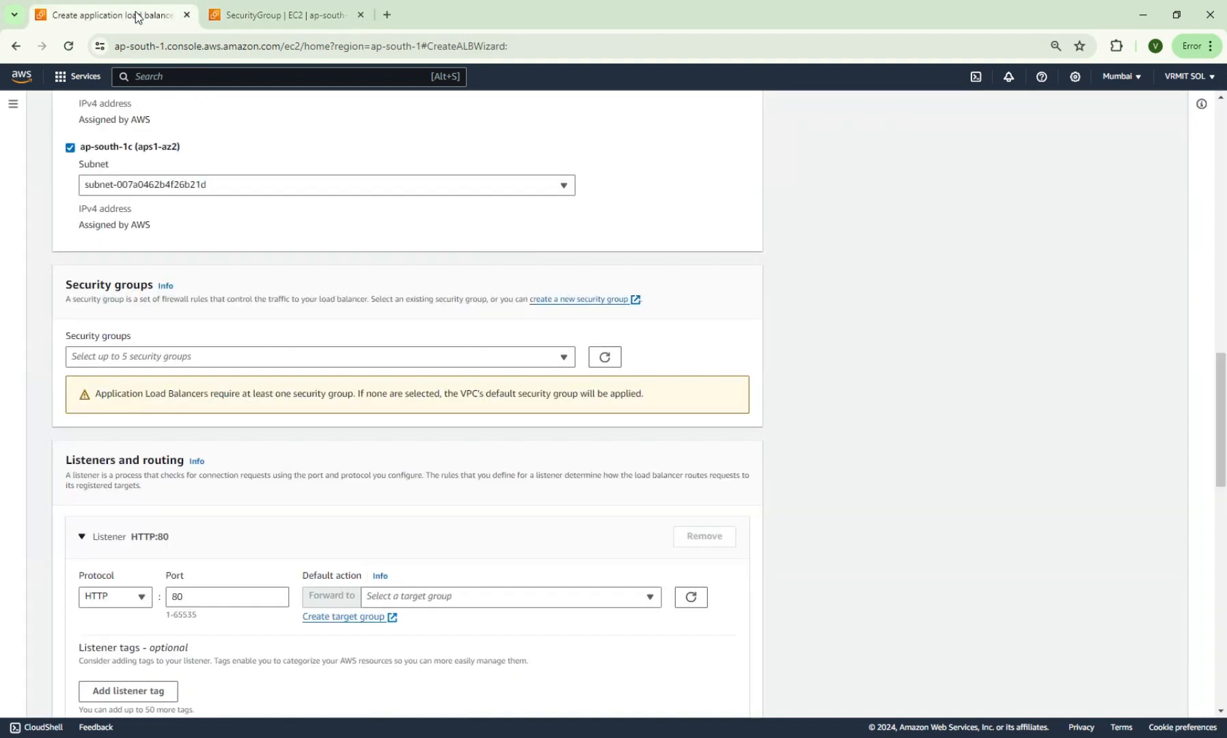
{"action": "left_click", "coordinate": [607, 359]}
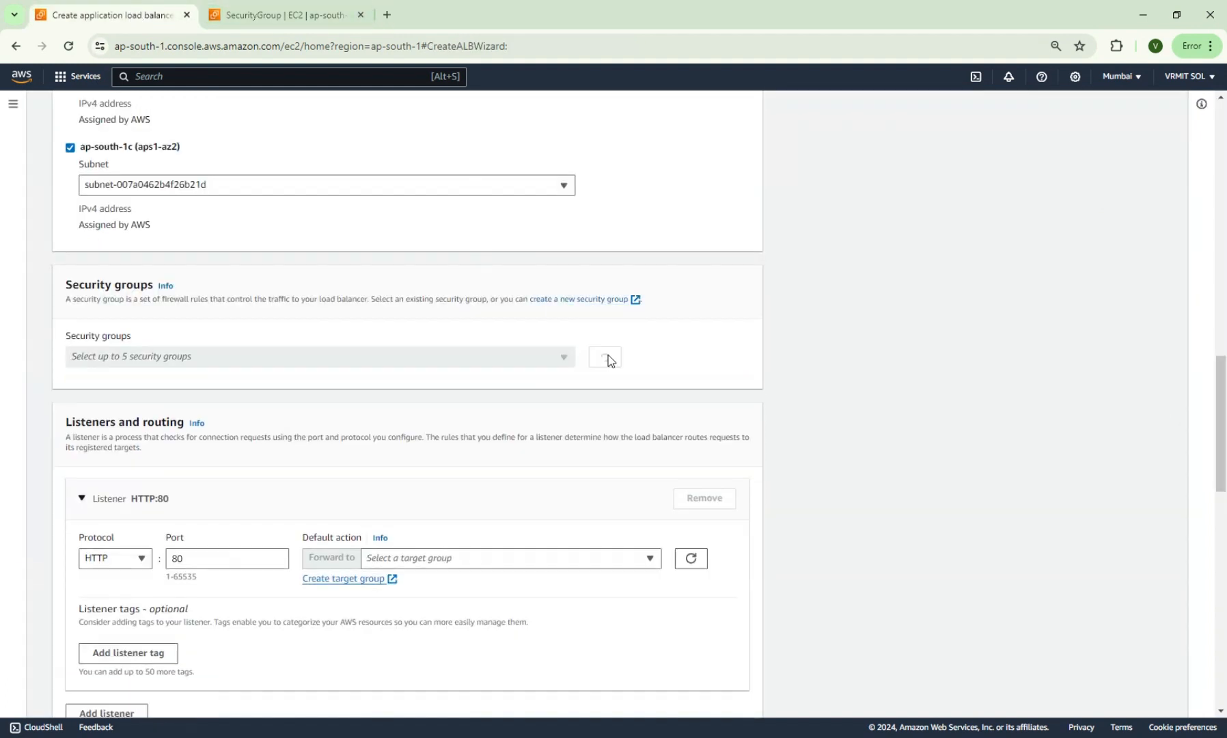
{"action": "left_click", "coordinate": [566, 357]}
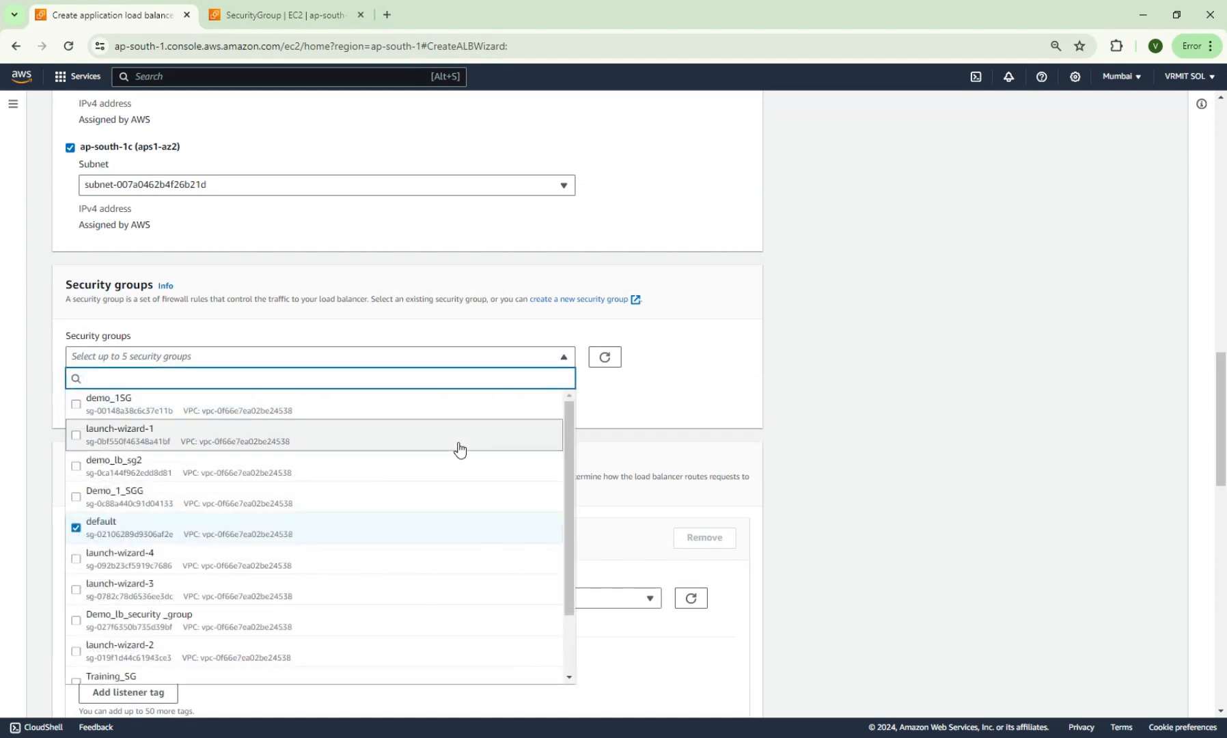
{"action": "scroll", "coordinate": [460, 449], "scroll_direction": "down", "scroll_amount": 1}
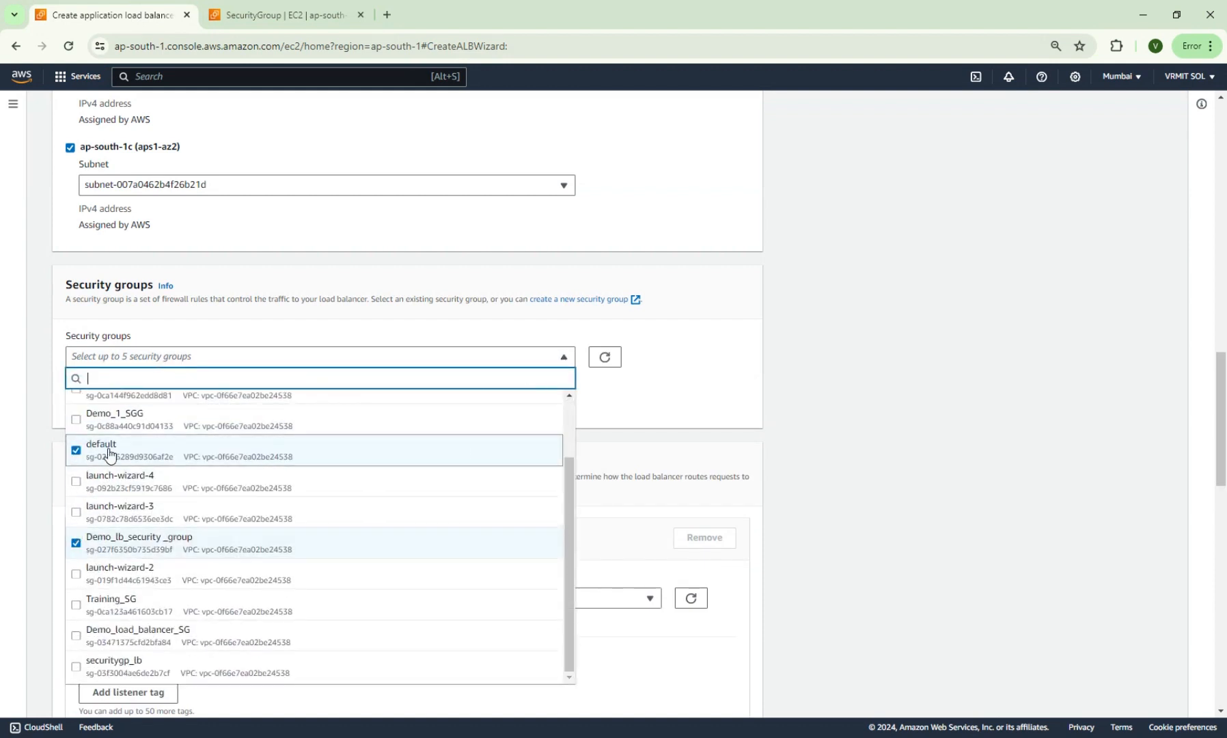
{"action": "left_click", "coordinate": [76, 450]}
{"action": "scroll", "coordinate": [257, 510], "scroll_direction": "down", "scroll_amount": 2}
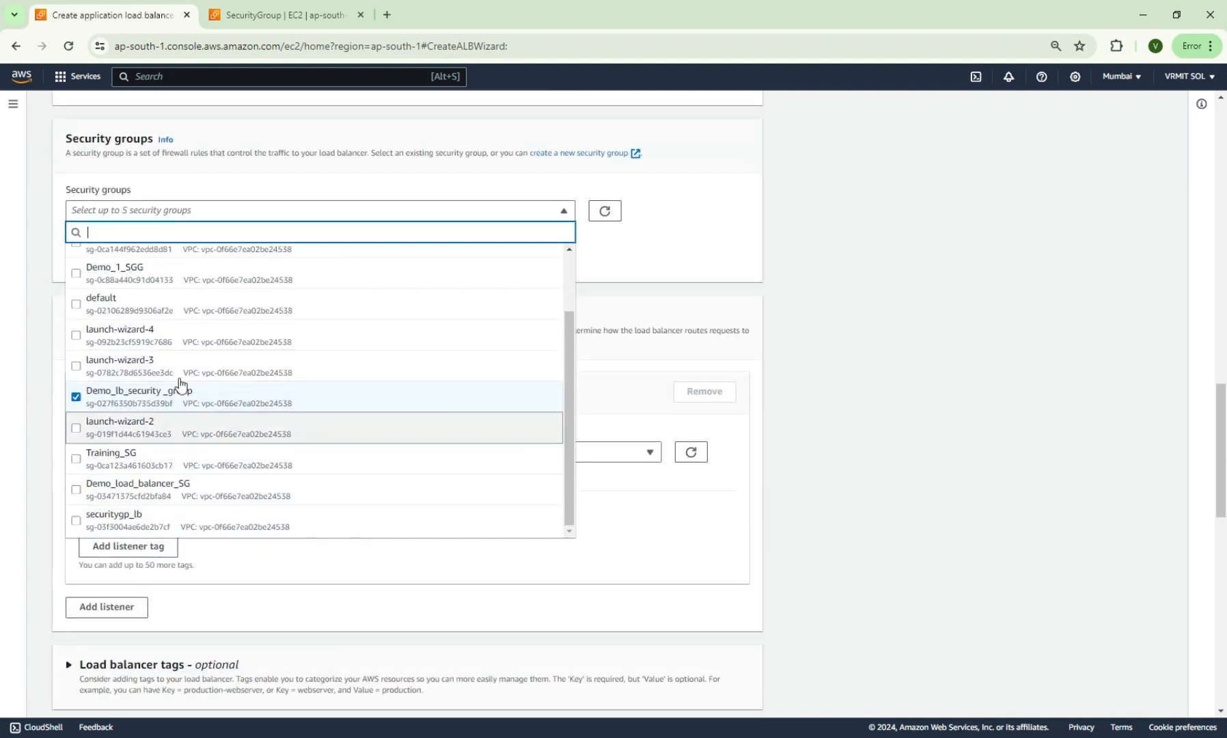
{"action": "scroll", "coordinate": [195, 356], "scroll_direction": "up", "scroll_amount": 1}
{"action": "left_click", "coordinate": [681, 234]}
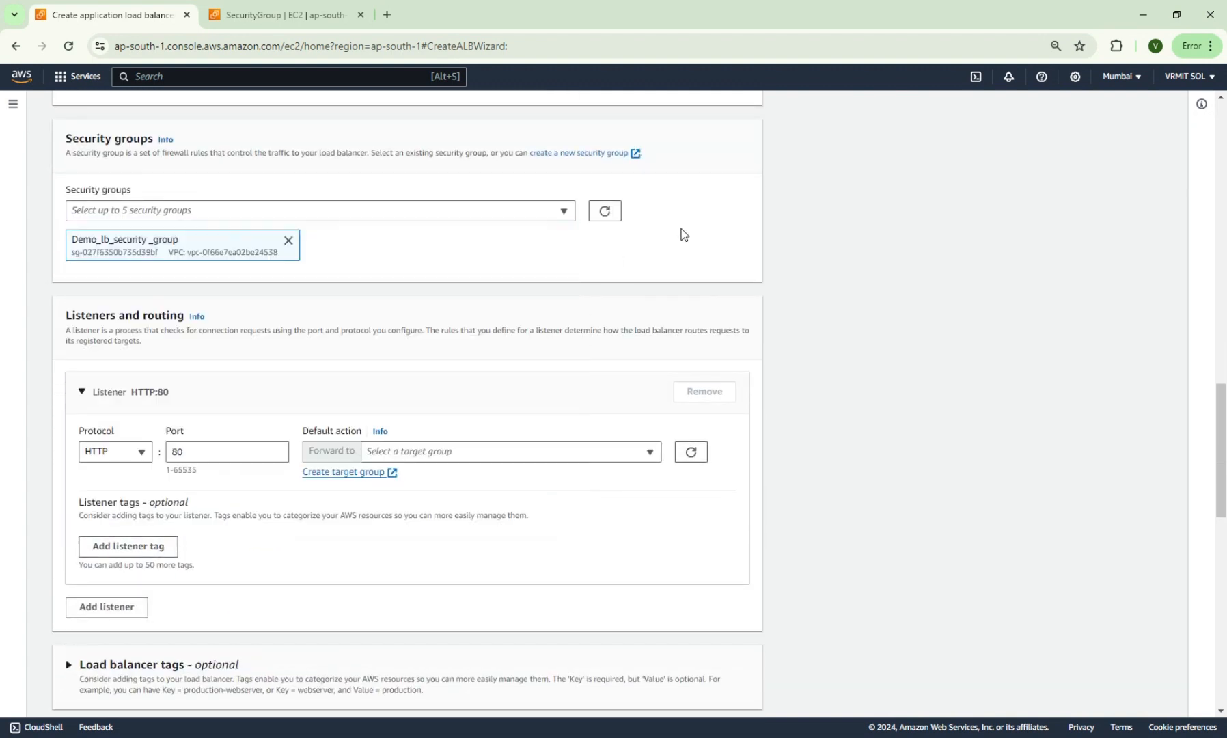
Refresh and check the target groups offered for the HTTP:80 listener, and open the form for creating a target group
{"action": "scroll", "coordinate": [431, 290], "scroll_direction": "down", "scroll_amount": 2}
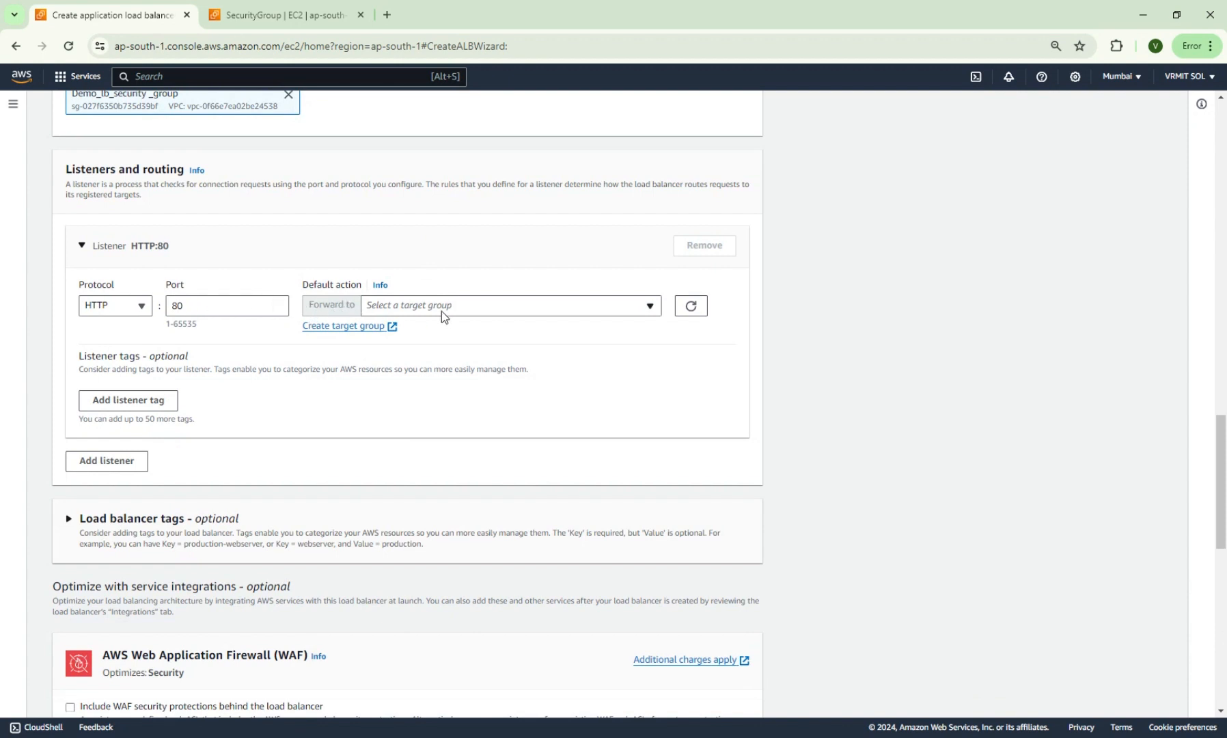
{"action": "left_click", "coordinate": [625, 308]}
{"action": "left_click", "coordinate": [691, 305]}
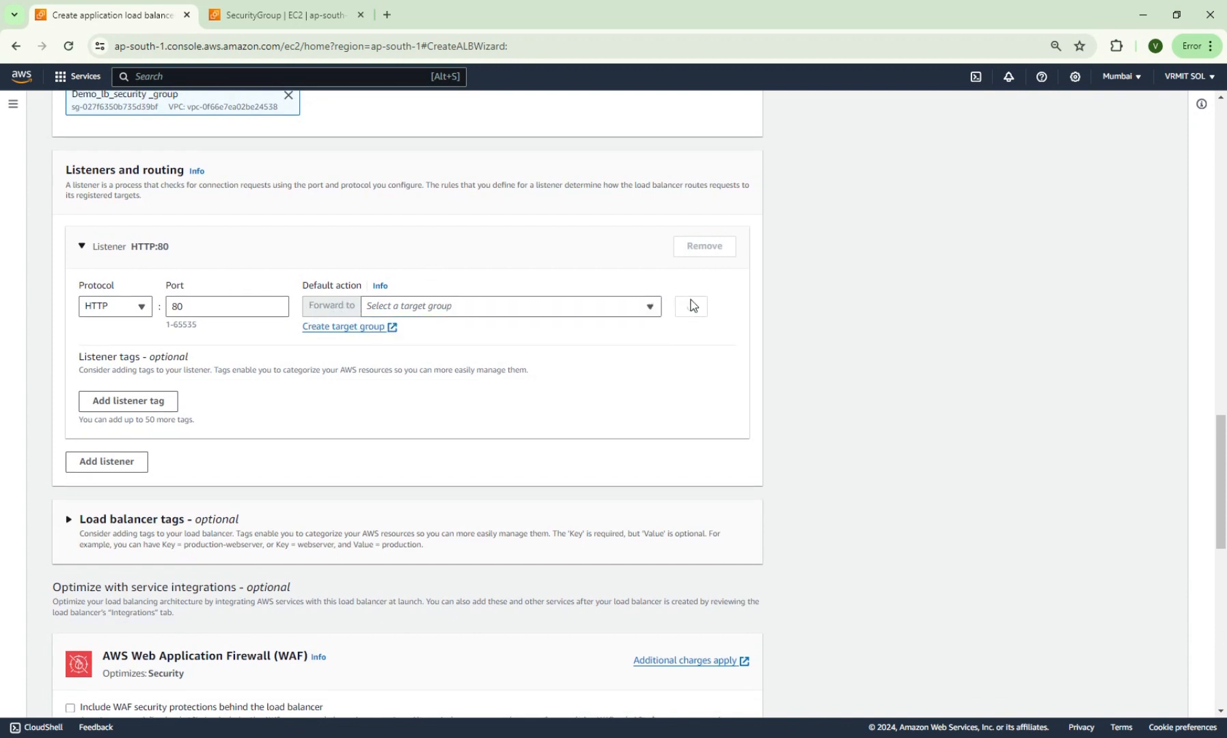
{"action": "left_click", "coordinate": [636, 309]}
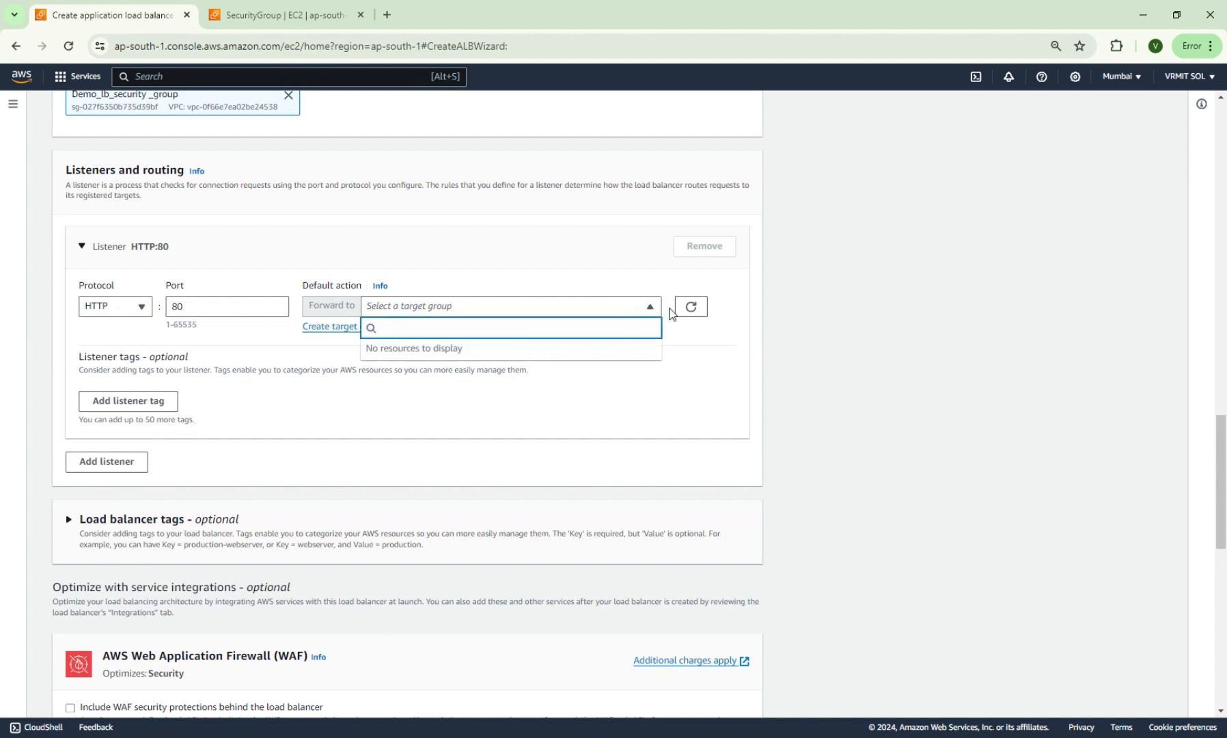
{"action": "left_click", "coordinate": [536, 389]}
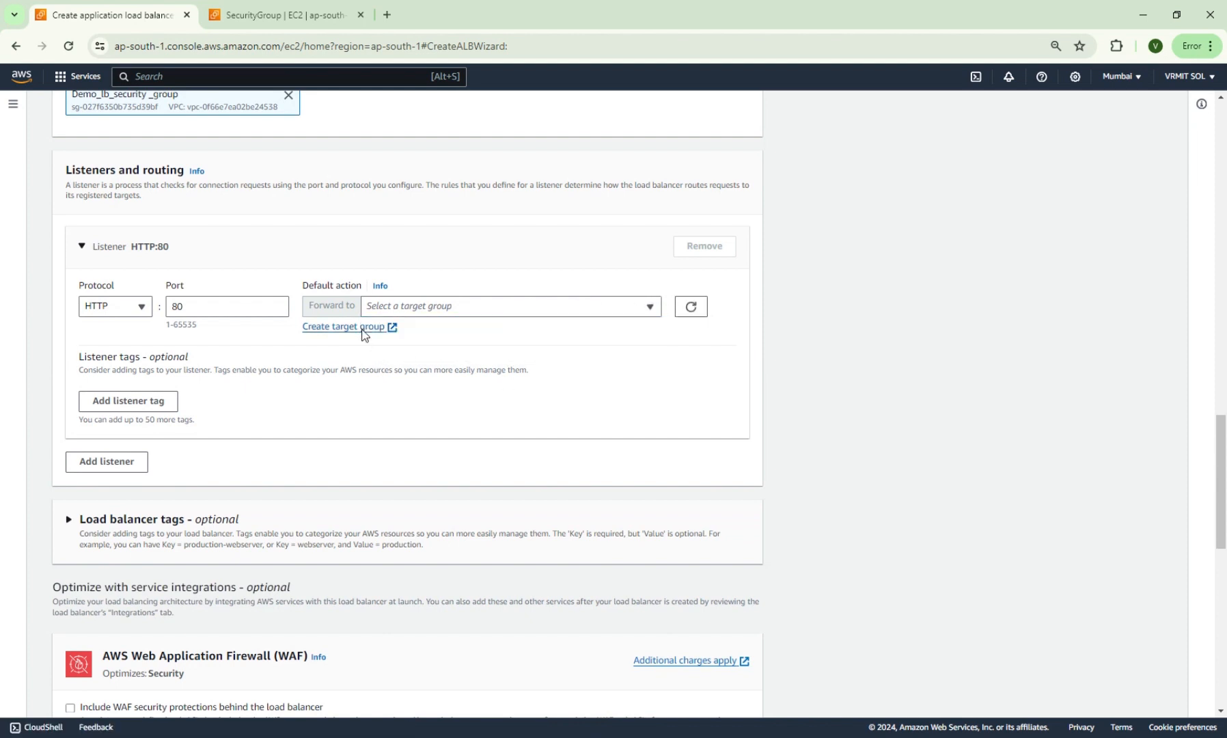
{"action": "left_click", "coordinate": [364, 326]}
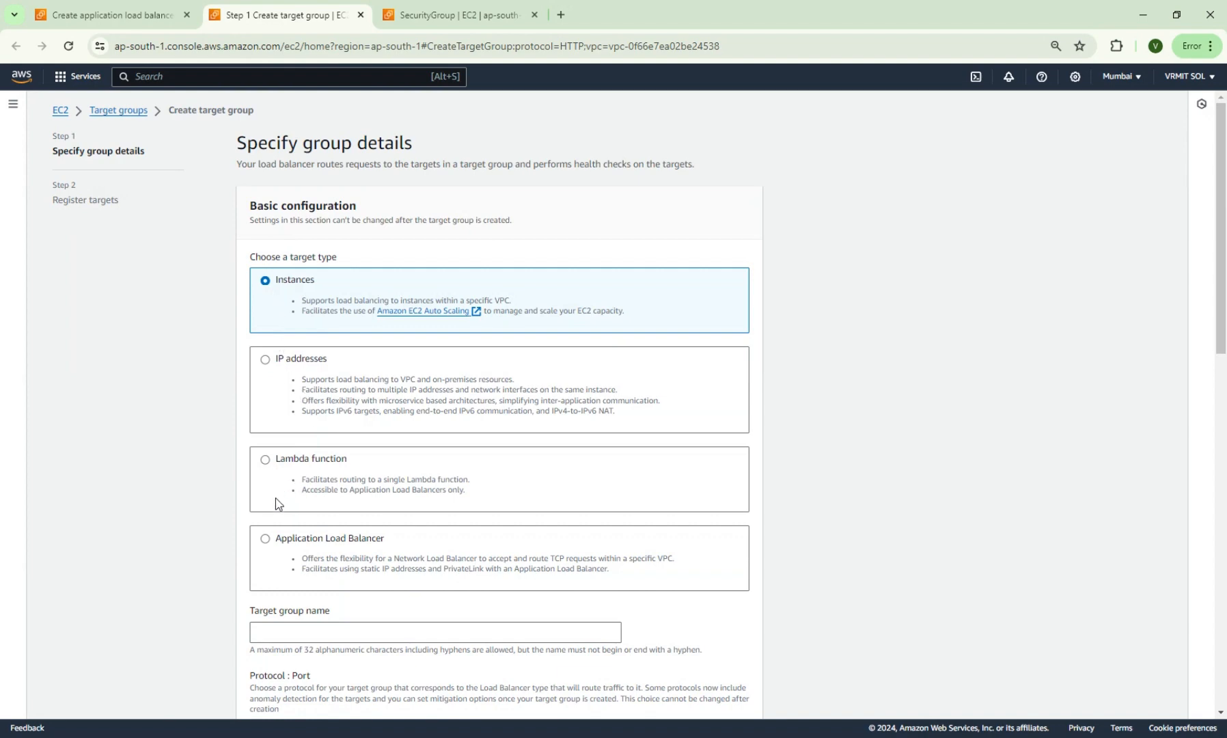
{"action": "scroll", "coordinate": [282, 289], "scroll_direction": "down", "scroll_amount": 4}
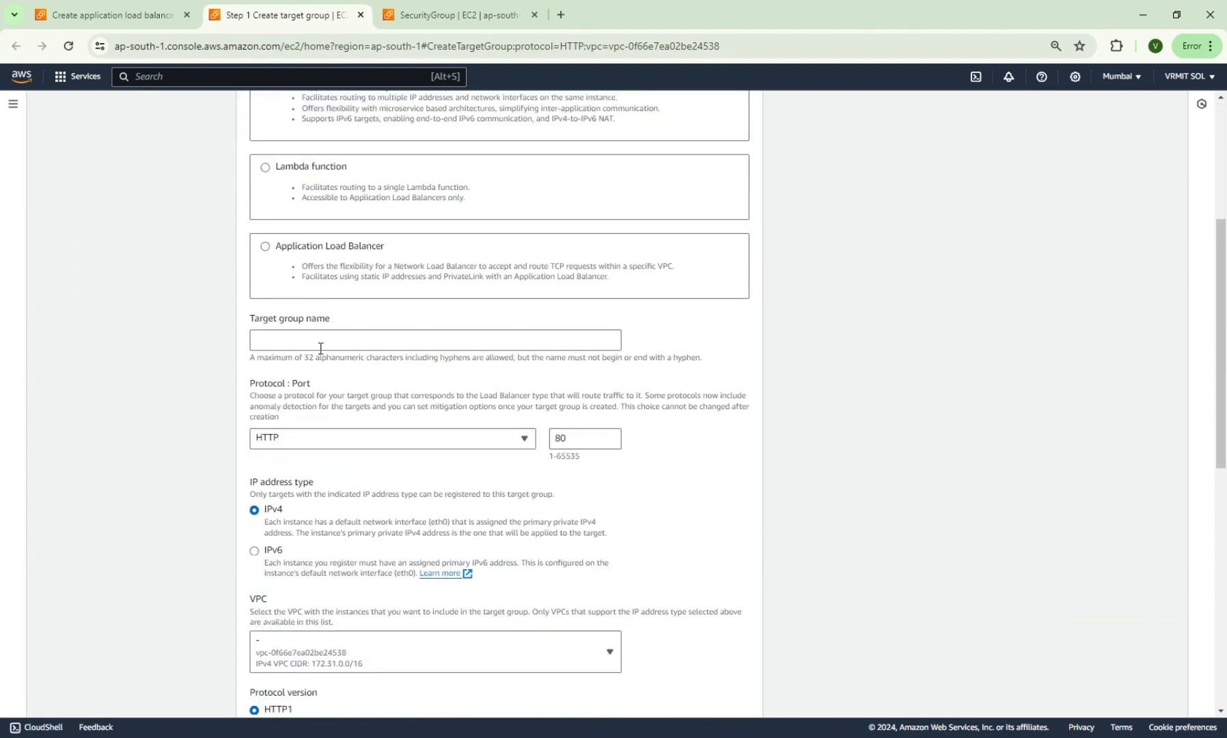
Name the target group demo-tg, keep HTTP port 80, IPv4, HTTP1 and the default health checks, and proceed to registering targets
{"action": "left_click", "coordinate": [312, 344]}
{"action": "type", "text": "demo-tg"}
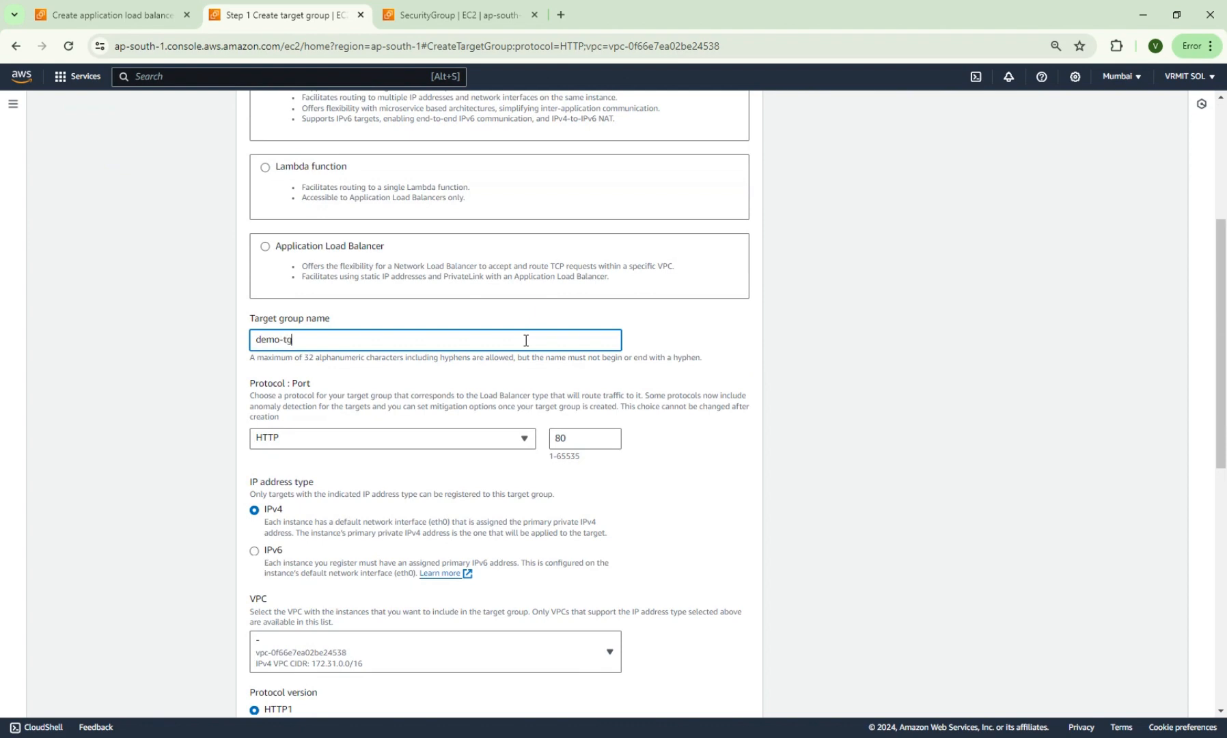
{"action": "scroll", "coordinate": [283, 401], "scroll_direction": "down", "scroll_amount": 3}
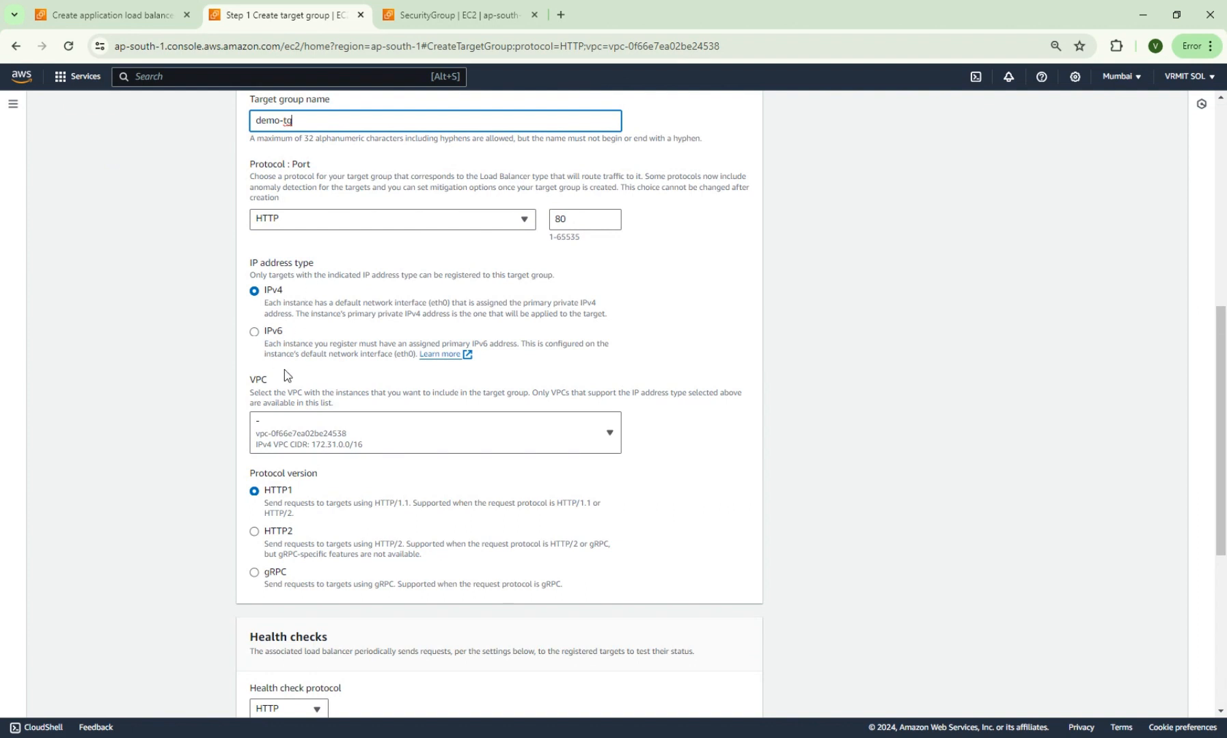
{"action": "left_click", "coordinate": [550, 443]}
{"action": "left_click", "coordinate": [549, 440]}
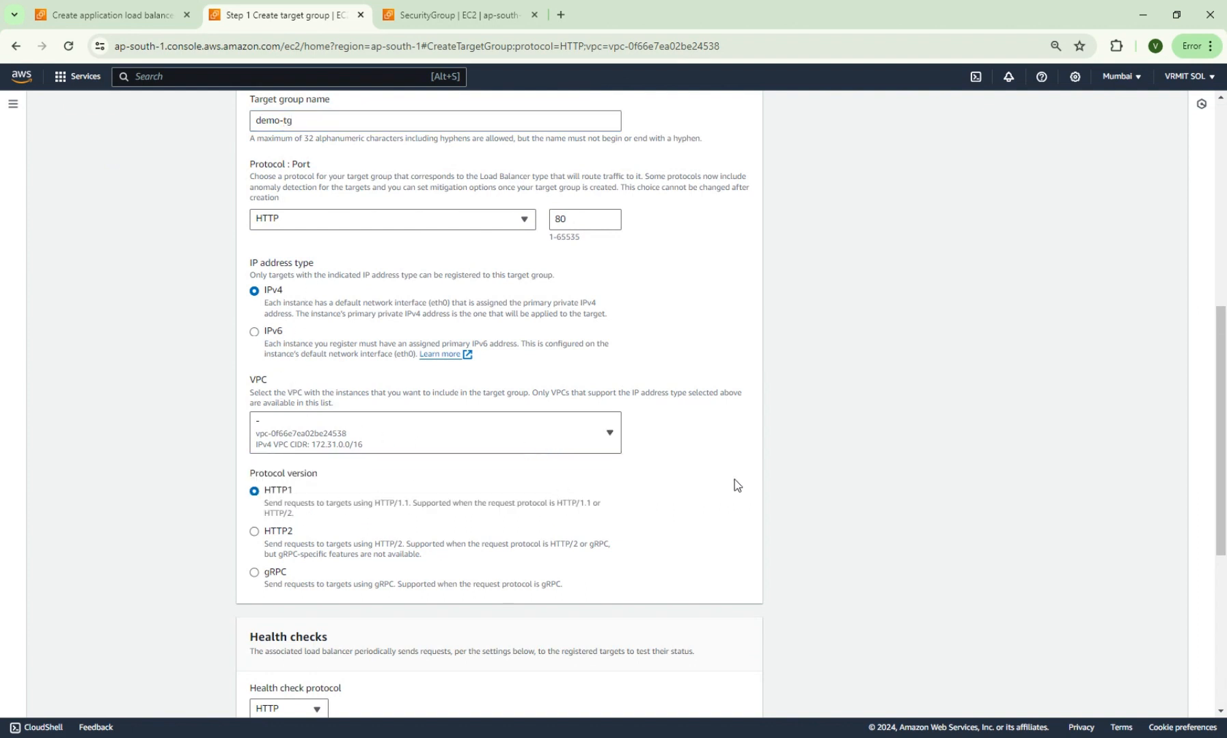
{"action": "scroll", "coordinate": [735, 479], "scroll_direction": "down", "scroll_amount": 5}
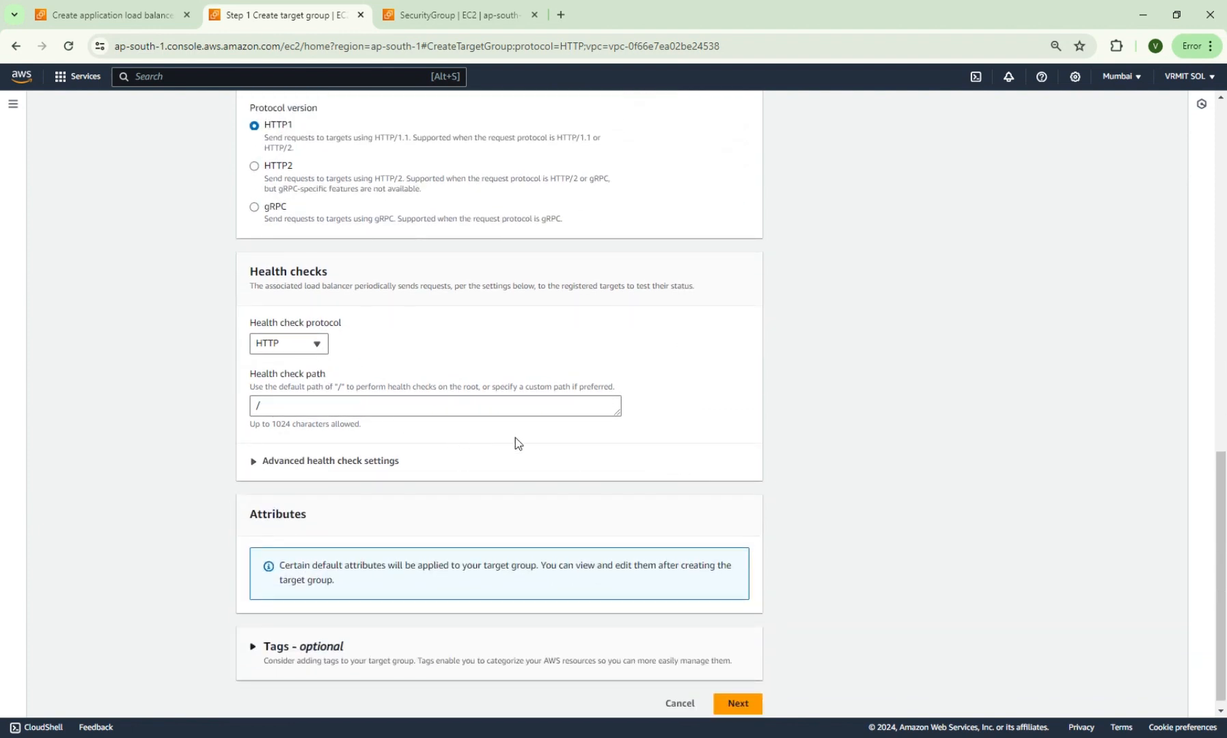
{"action": "scroll", "coordinate": [515, 438], "scroll_direction": "down", "scroll_amount": 1}
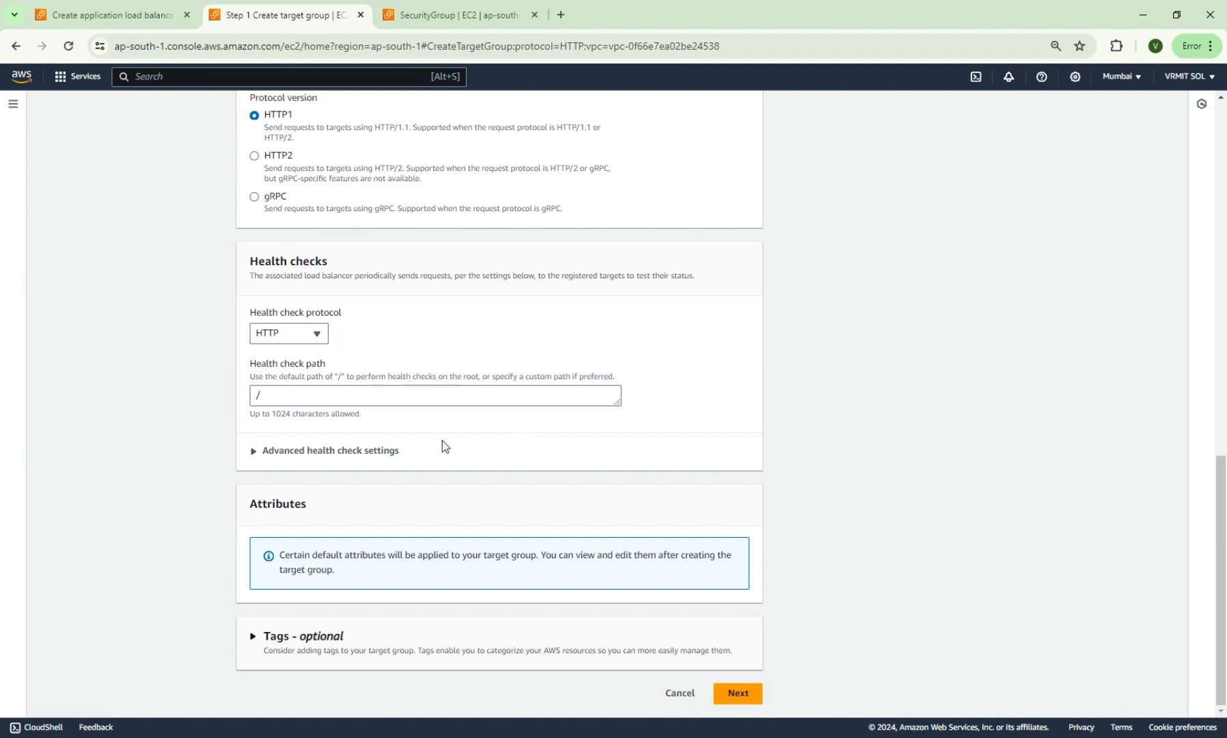
{"action": "left_click", "coordinate": [748, 696]}
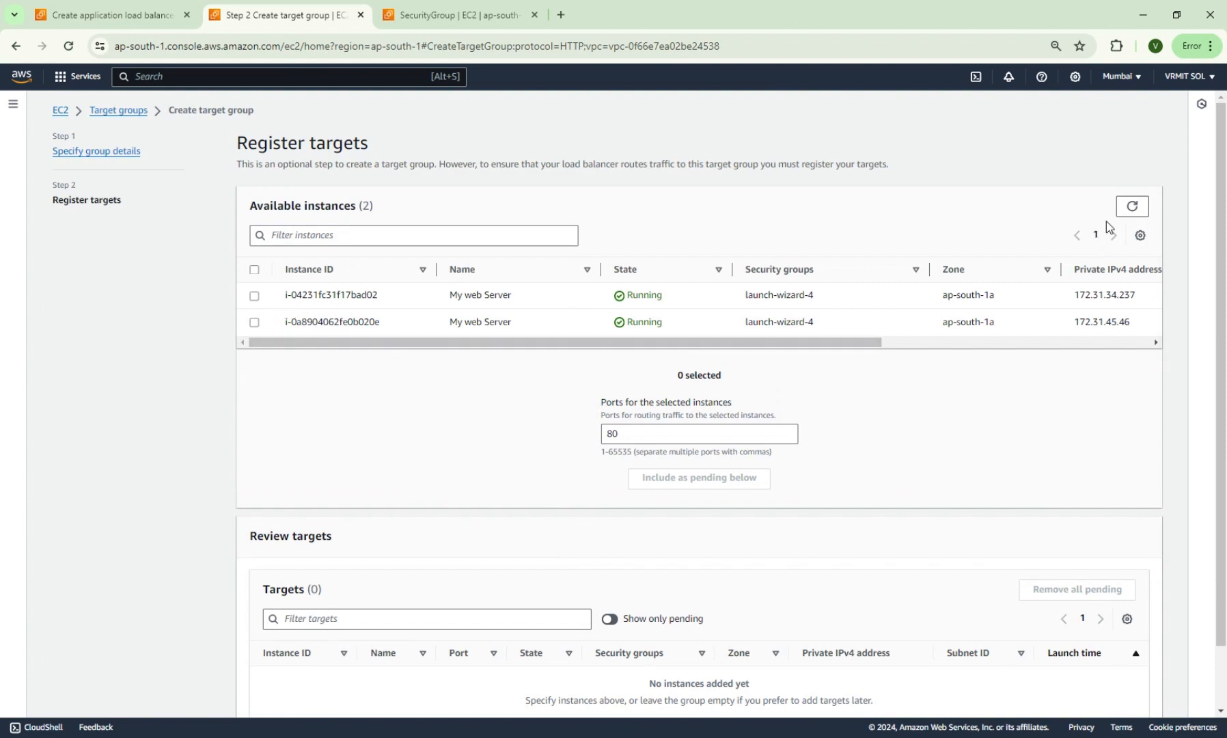
Refresh the available instances, add both My web Server instances as pending targets on port 80, and create the target group
{"action": "left_click", "coordinate": [1133, 206]}
{"action": "left_click", "coordinate": [254, 296]}
{"action": "left_click", "coordinate": [255, 323]}
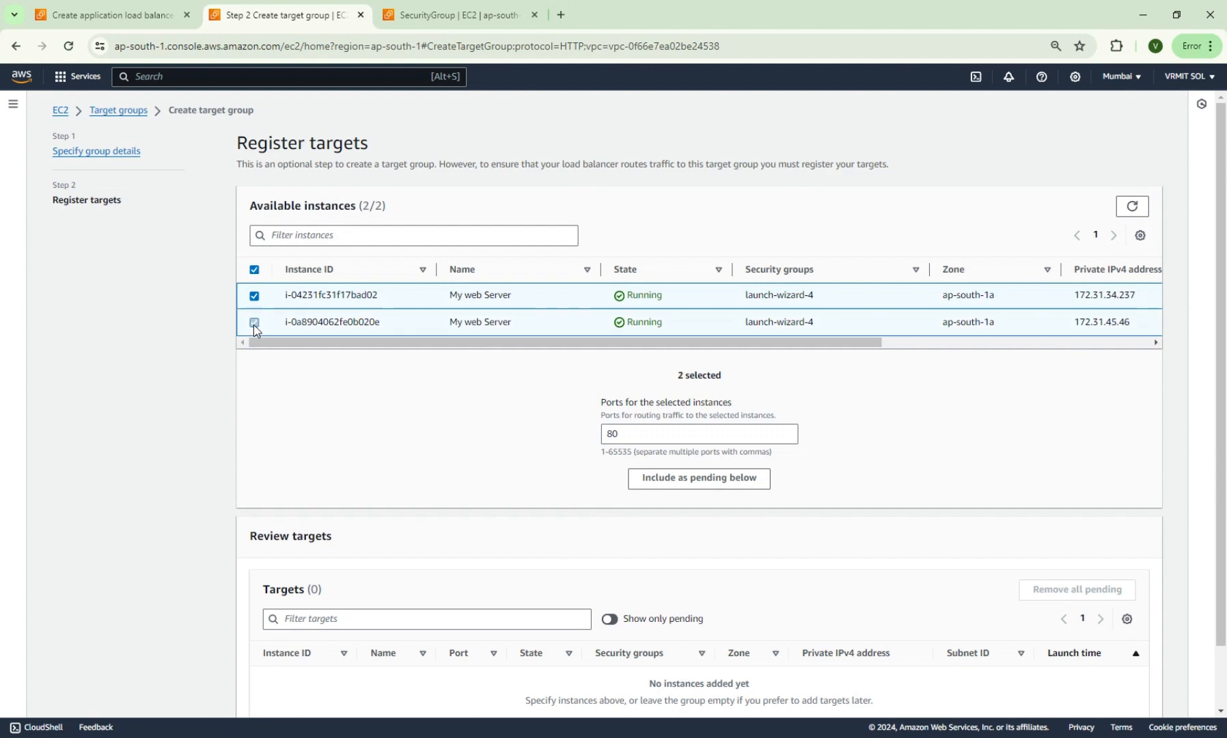
{"action": "left_click", "coordinate": [696, 481]}
{"action": "scroll", "coordinate": [705, 569], "scroll_direction": "down", "scroll_amount": 2}
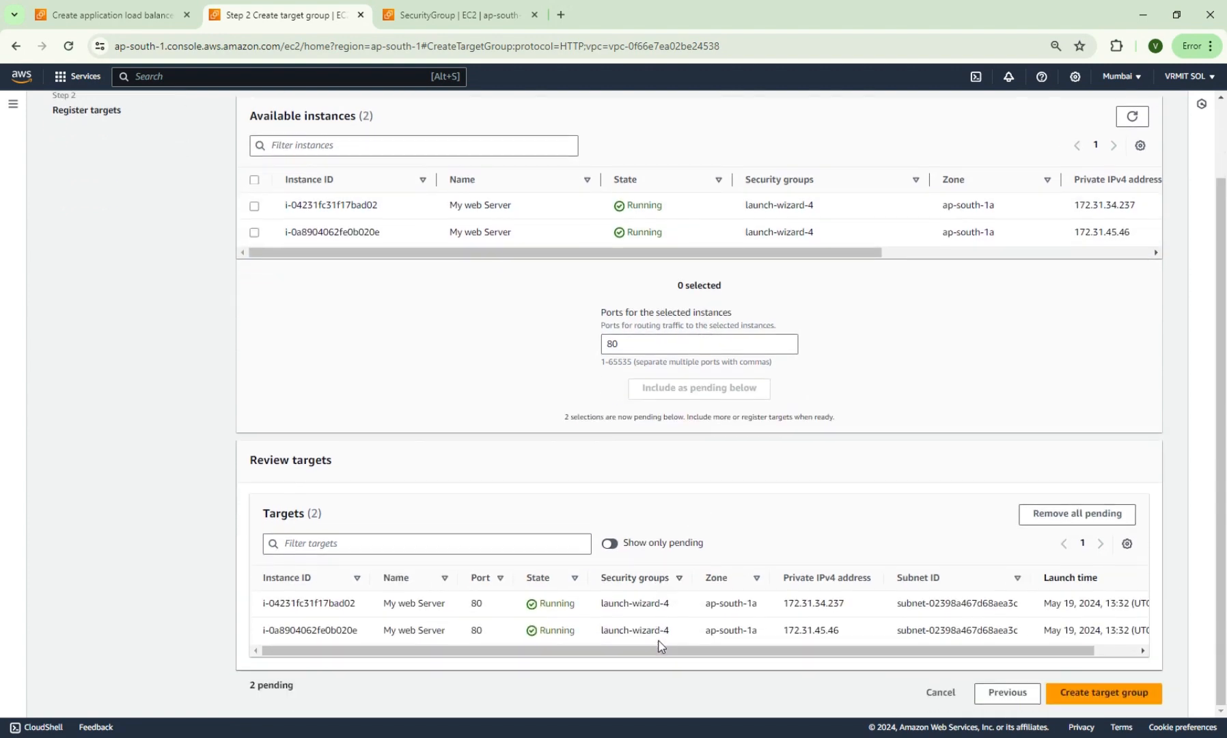
{"action": "left_click", "coordinate": [1097, 701]}
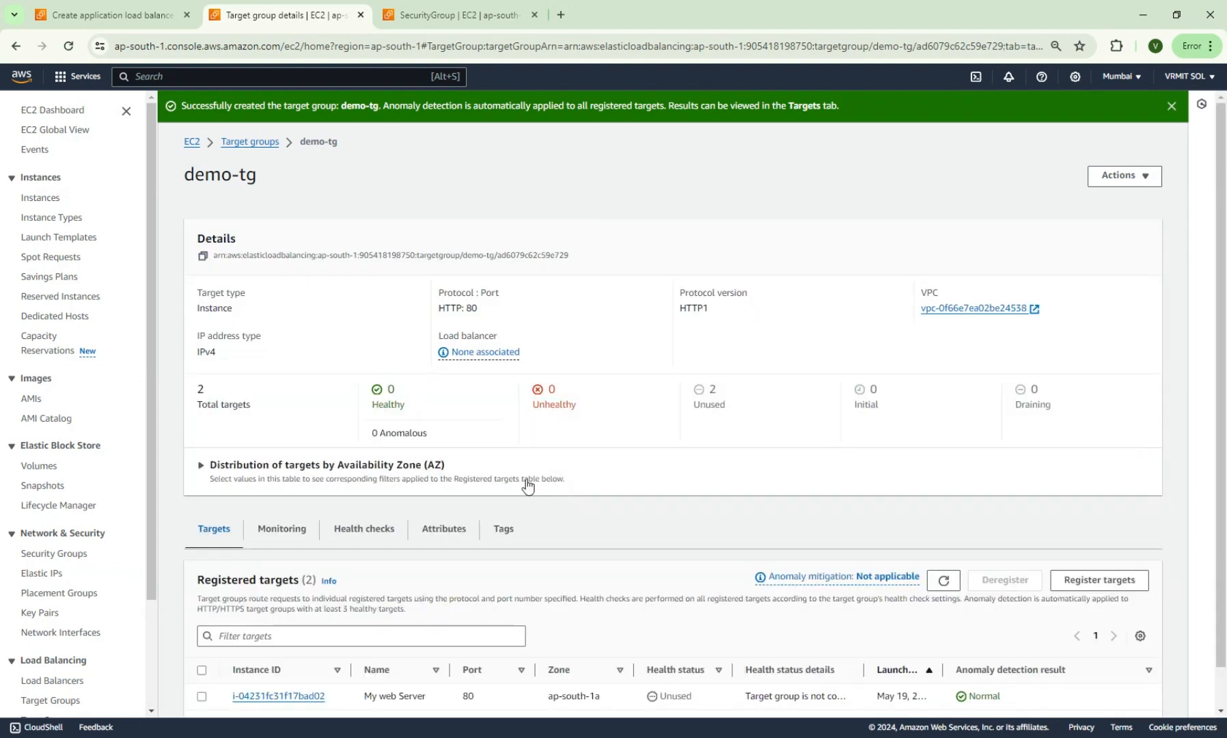
Refresh demo-tg's registered targets and widen the Health status details column to read its full text
{"action": "scroll", "coordinate": [573, 506], "scroll_direction": "down", "scroll_amount": 1}
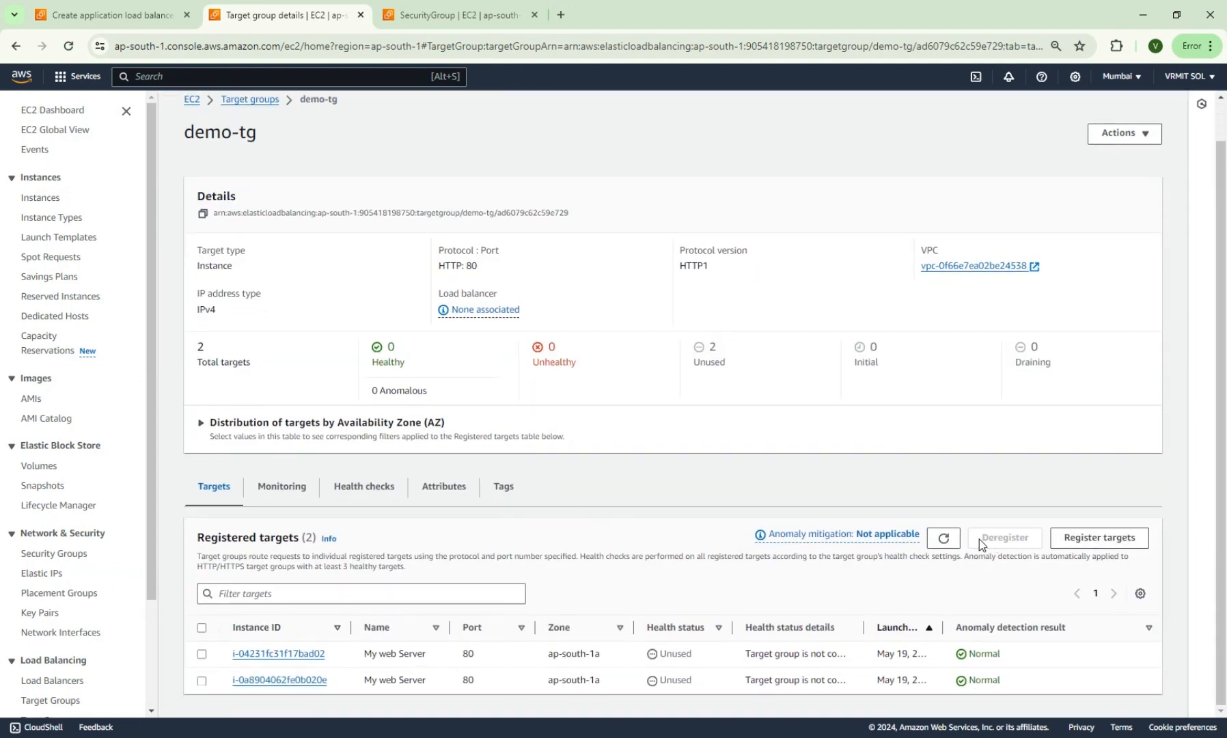
{"action": "left_click", "coordinate": [944, 539]}
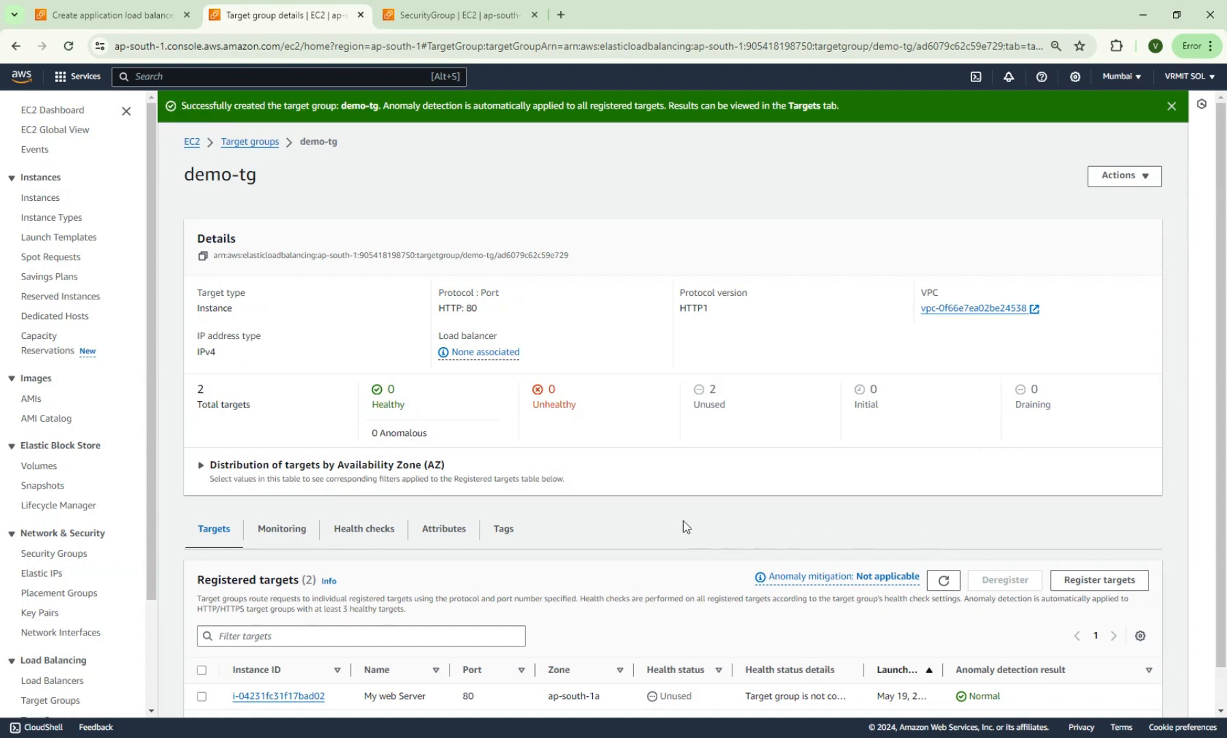
{"action": "scroll", "coordinate": [684, 521], "scroll_direction": "down", "scroll_amount": 1}
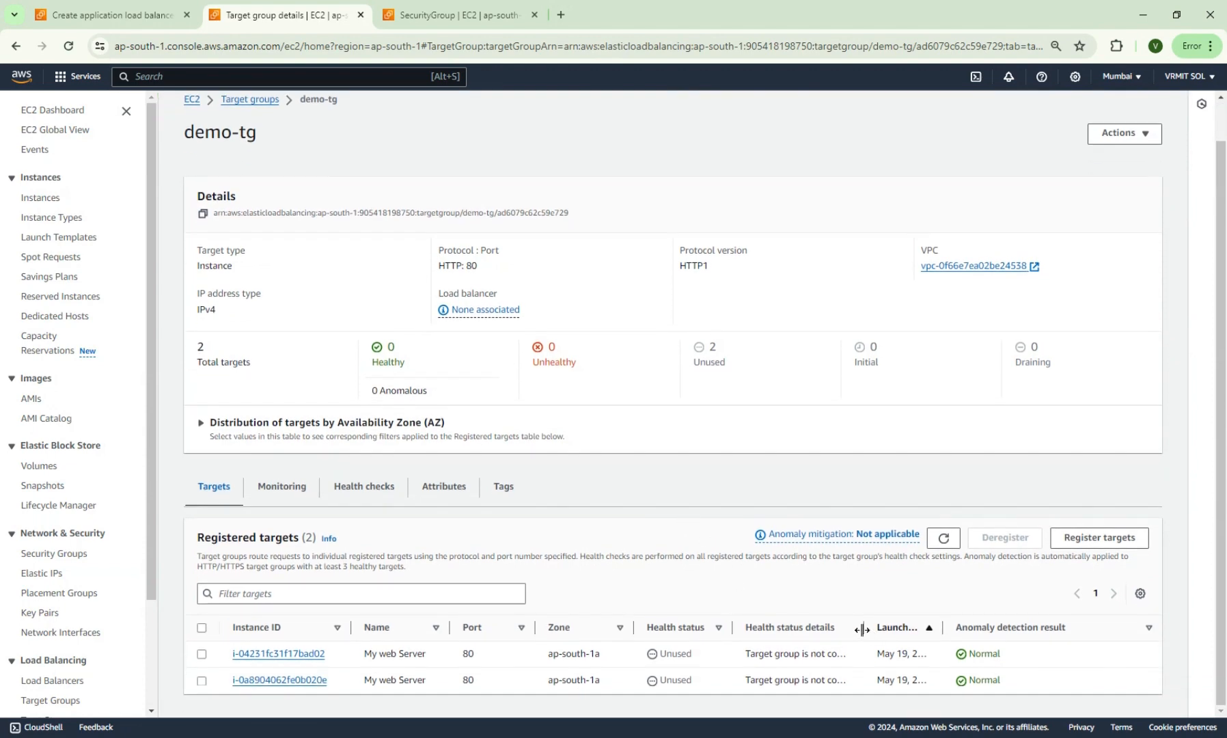
{"action": "left_click_drag", "start_coordinate": [863, 629], "coordinate": [1074, 630]}
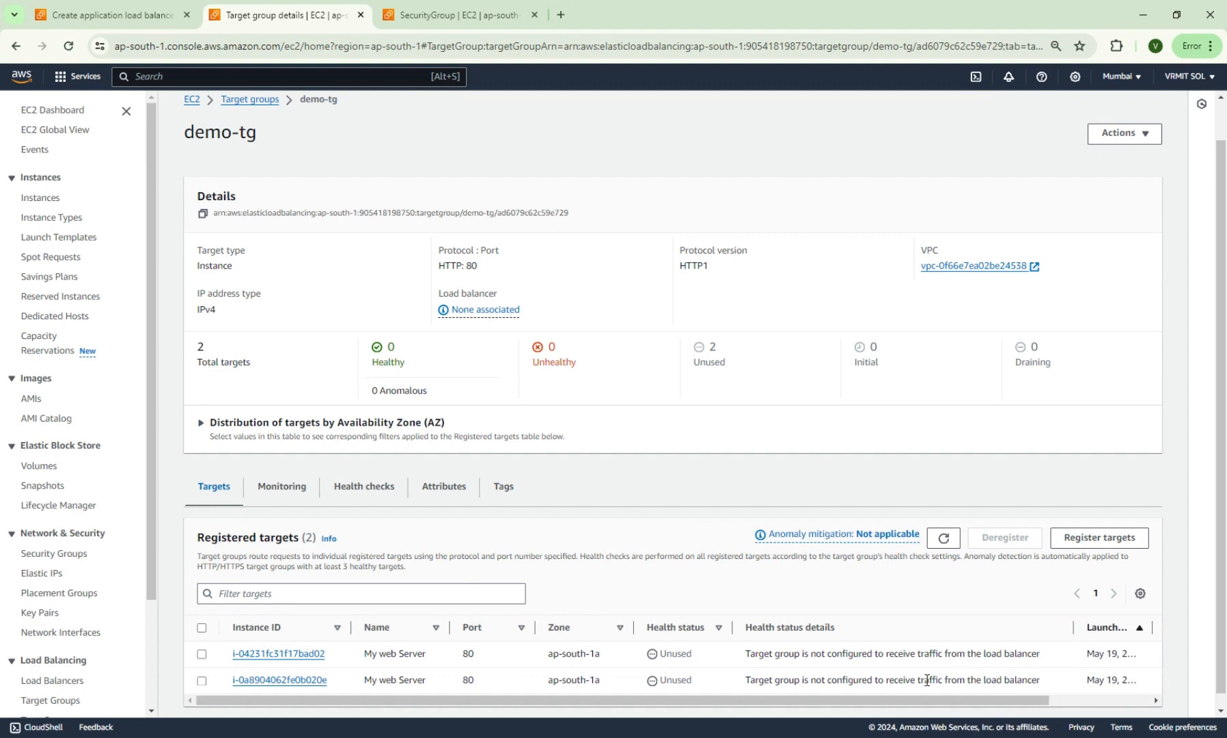
Back in the load balancer form, refresh the target groups and set the HTTP:80 listener to forward to demo-tg
{"action": "left_click", "coordinate": [123, 15]}
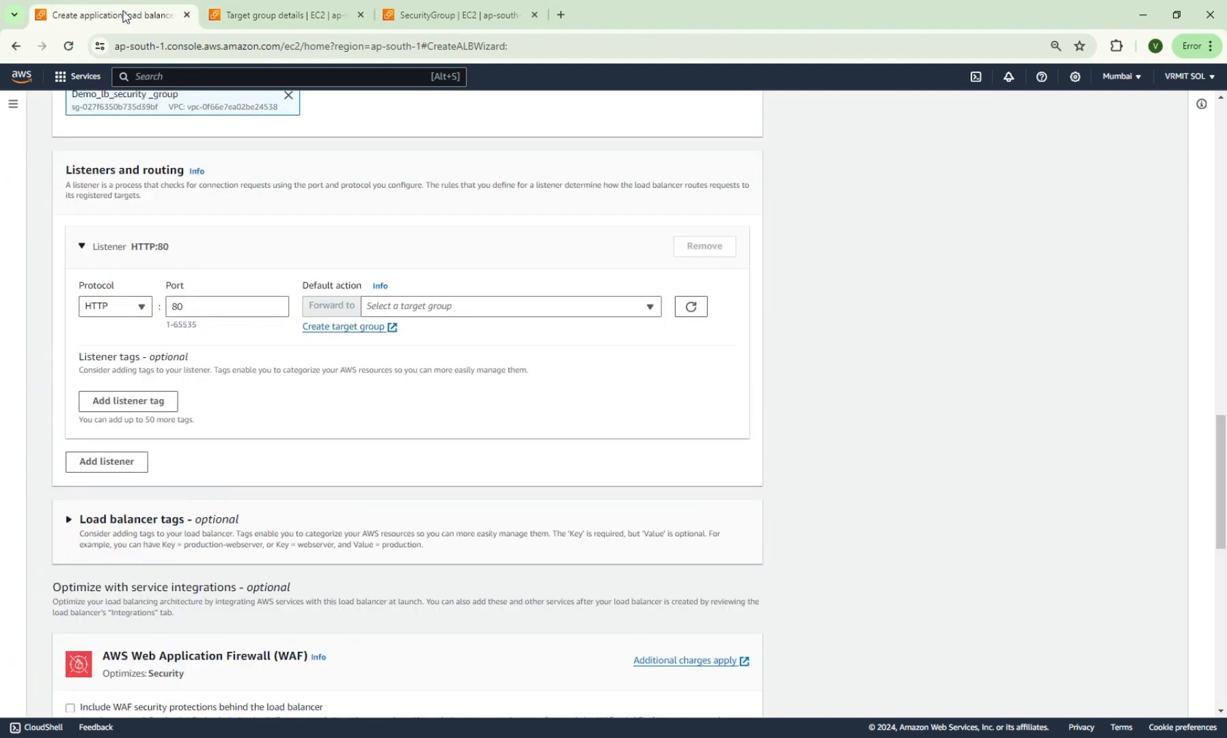
{"action": "left_click", "coordinate": [693, 308]}
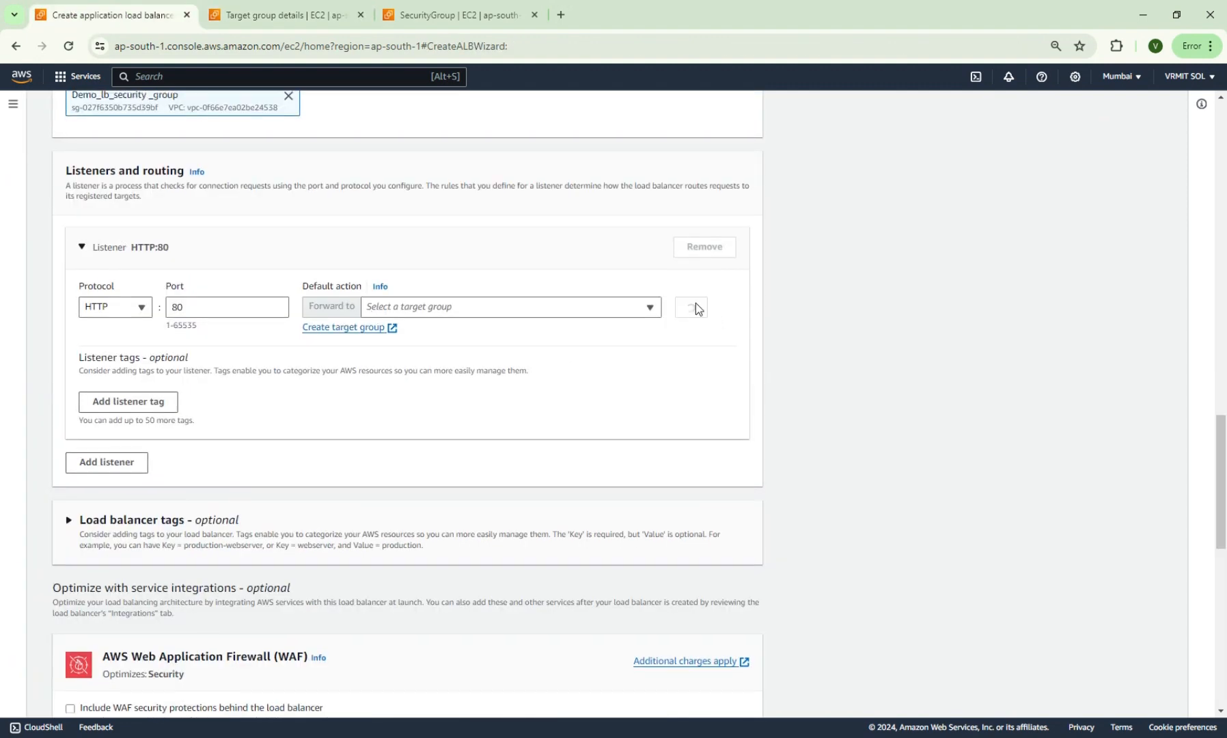
{"action": "left_click", "coordinate": [650, 306]}
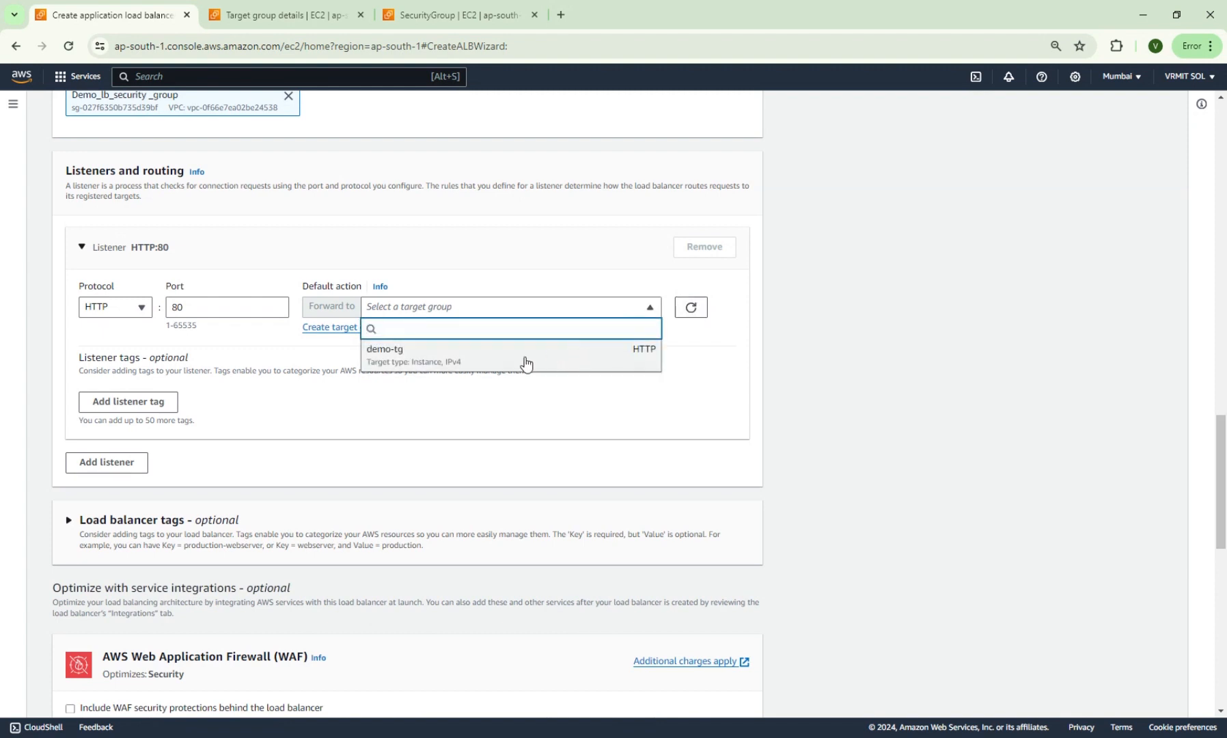
{"action": "left_click", "coordinate": [526, 355]}
{"action": "scroll", "coordinate": [501, 362], "scroll_direction": "down", "scroll_amount": 1}
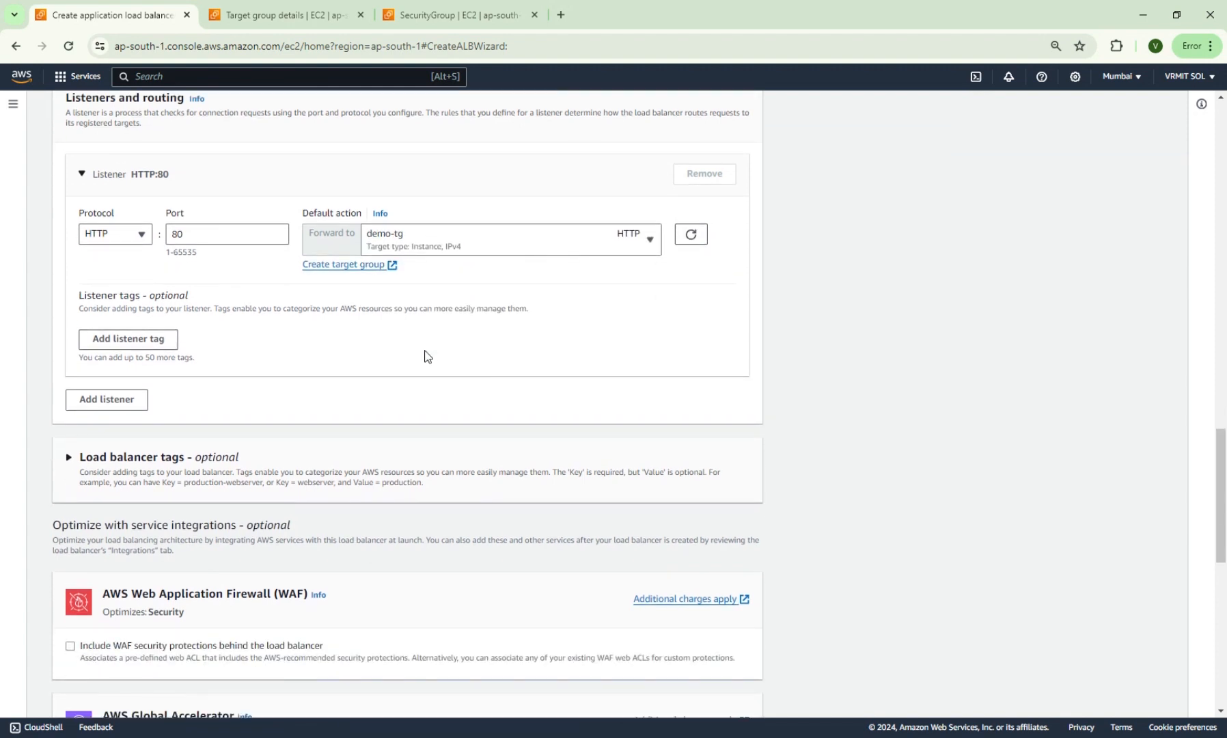
{"action": "scroll", "coordinate": [547, 342], "scroll_direction": "down", "scroll_amount": 2}
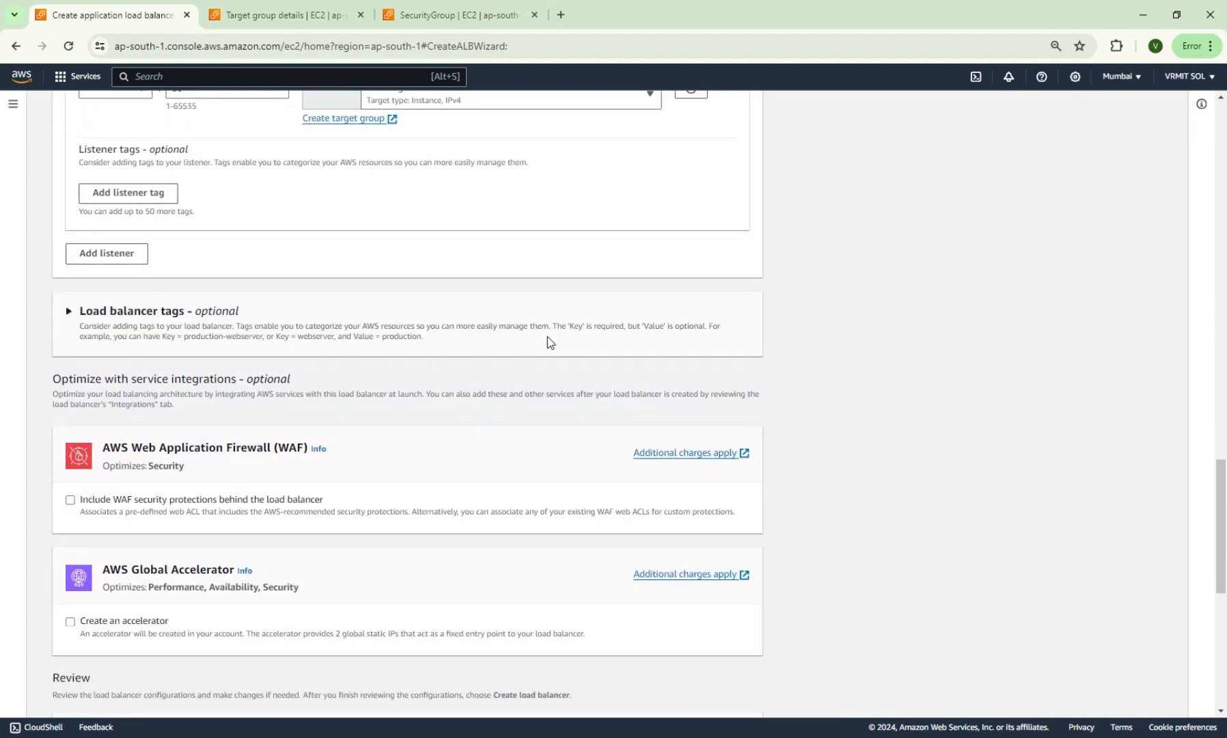
{"action": "left_click", "coordinate": [123, 258]}
{"action": "scroll", "coordinate": [410, 320], "scroll_direction": "up", "scroll_amount": 3}
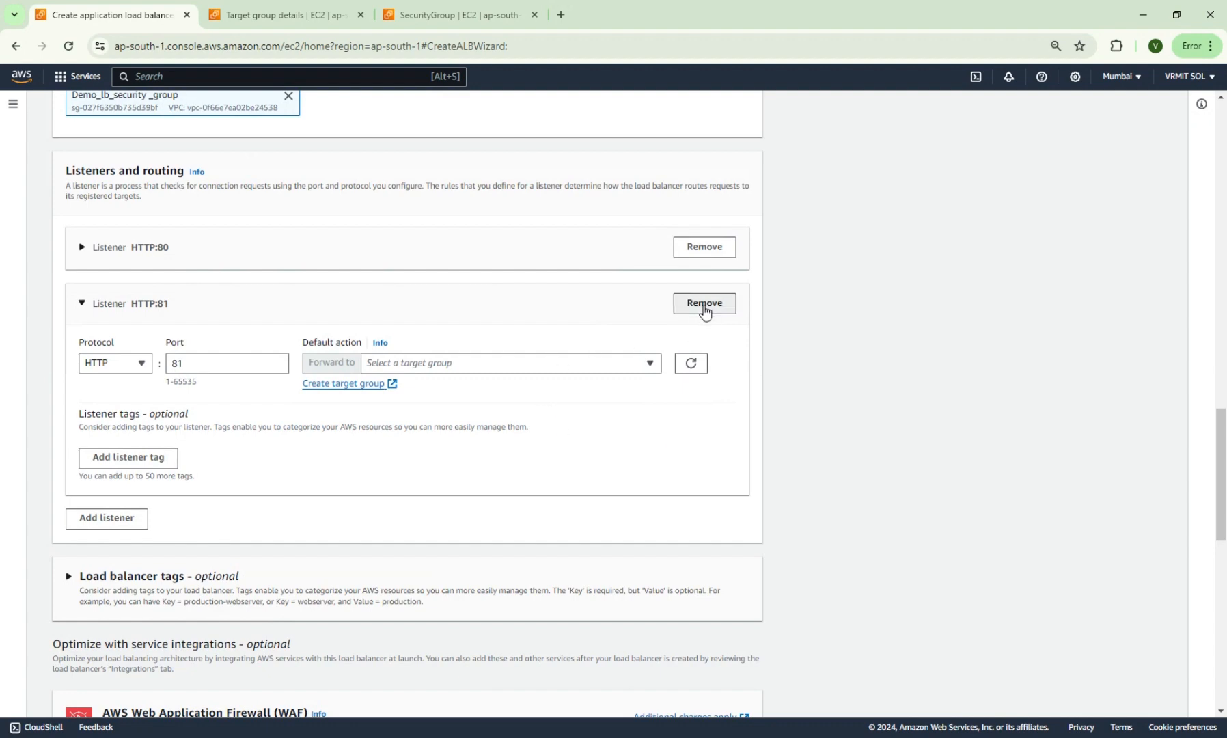
{"action": "left_click", "coordinate": [704, 306]}
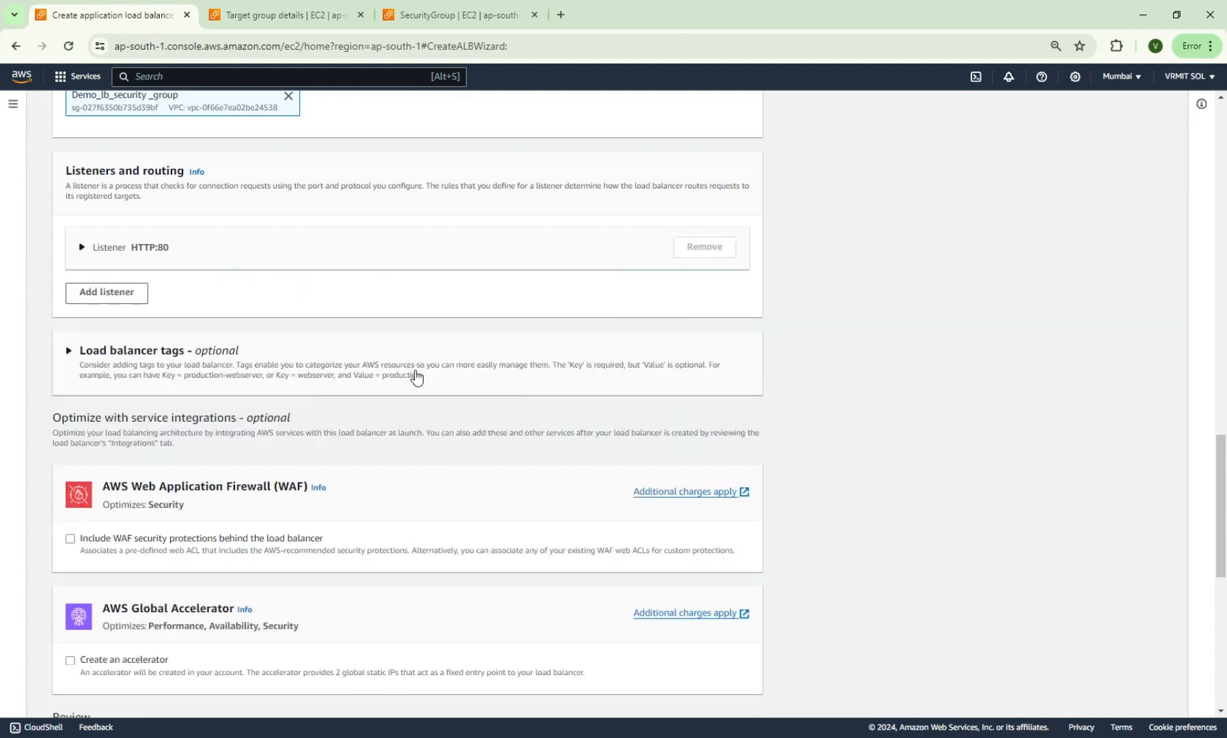
Review the load balancer summary and create the load balancer
{"action": "scroll", "coordinate": [420, 375], "scroll_direction": "down", "scroll_amount": 1}
{"action": "scroll", "coordinate": [423, 375], "scroll_direction": "down", "scroll_amount": 6}
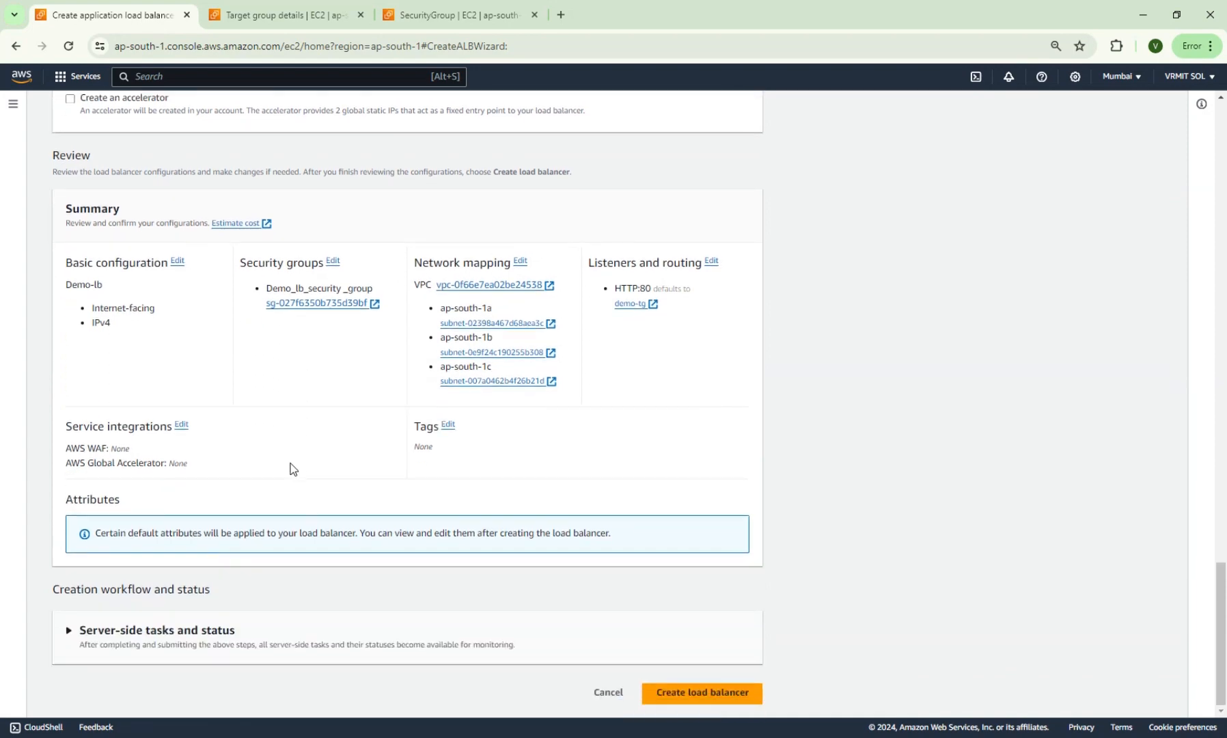
{"action": "left_click", "coordinate": [734, 691]}
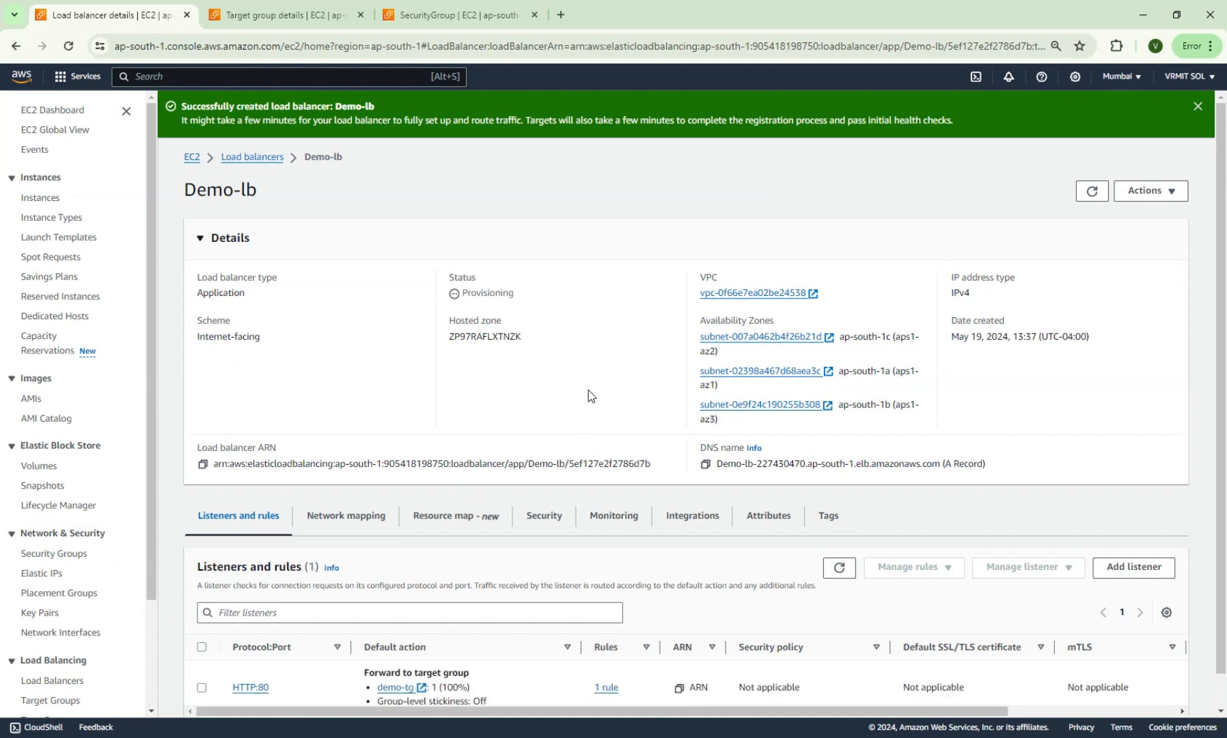
Refresh the Demo-lb details to check its status, and open demo-tg to check the health of its registered targets
{"action": "scroll", "coordinate": [591, 382], "scroll_direction": "down", "scroll_amount": 1}
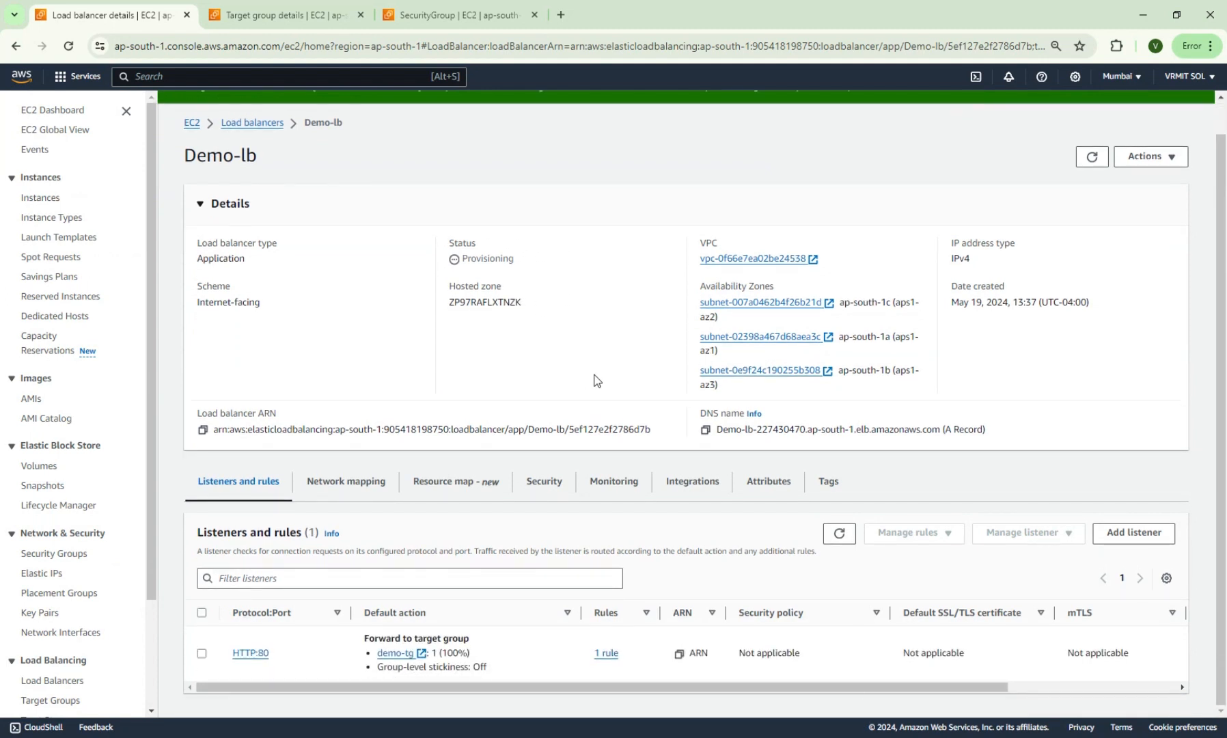
{"action": "left_click", "coordinate": [1092, 157]}
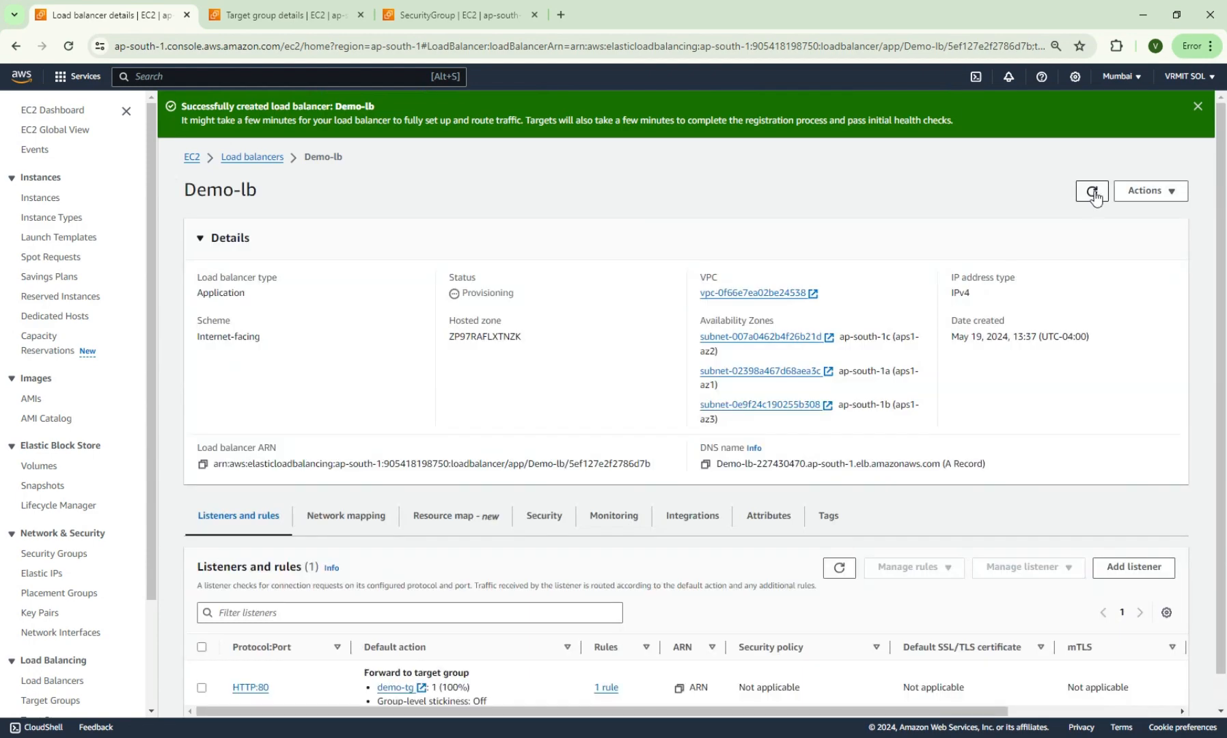
{"action": "left_click", "coordinate": [1093, 192]}
{"action": "scroll", "coordinate": [928, 295], "scroll_direction": "down", "scroll_amount": 1}
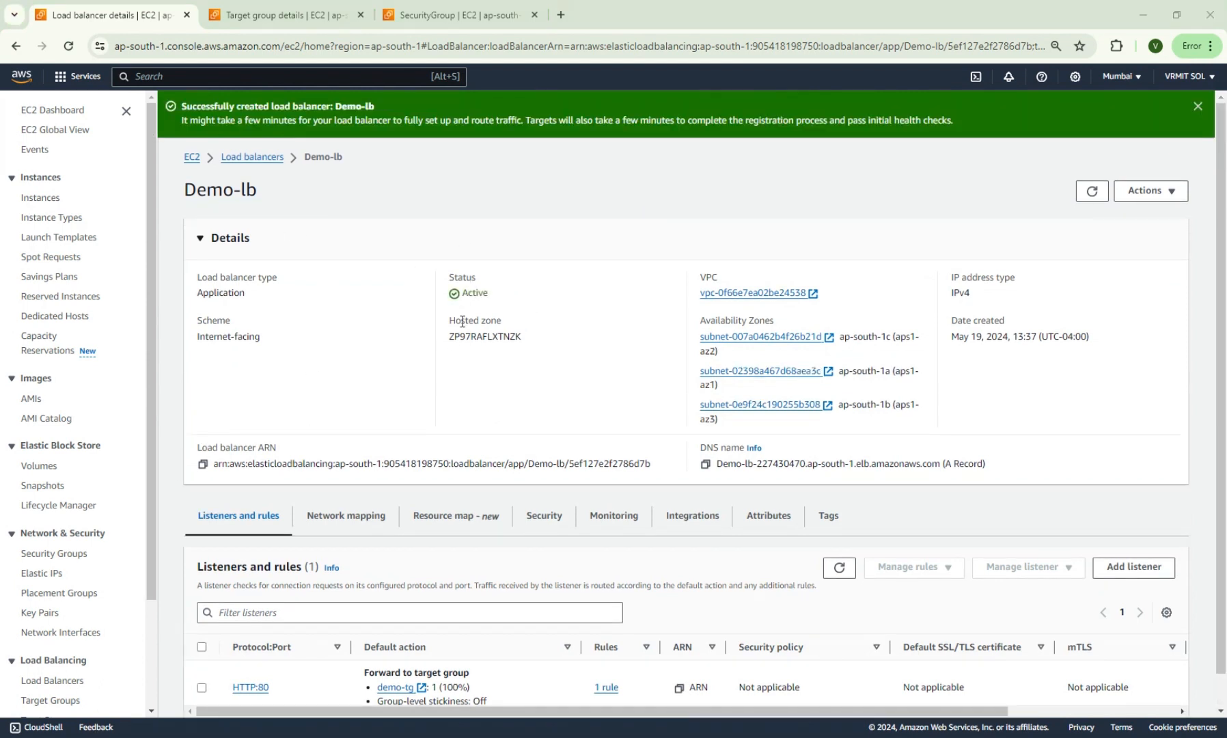
{"action": "left_click", "coordinate": [1092, 192]}
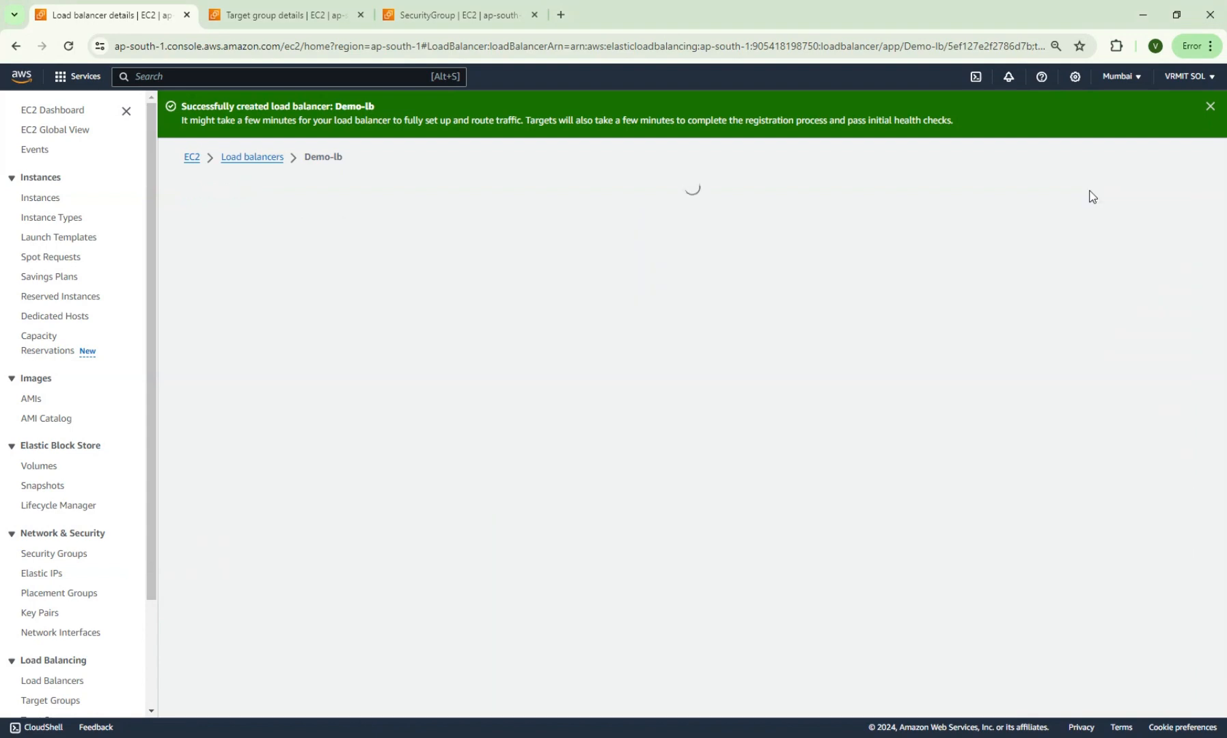
{"action": "scroll", "coordinate": [656, 328], "scroll_direction": "down", "scroll_amount": 1}
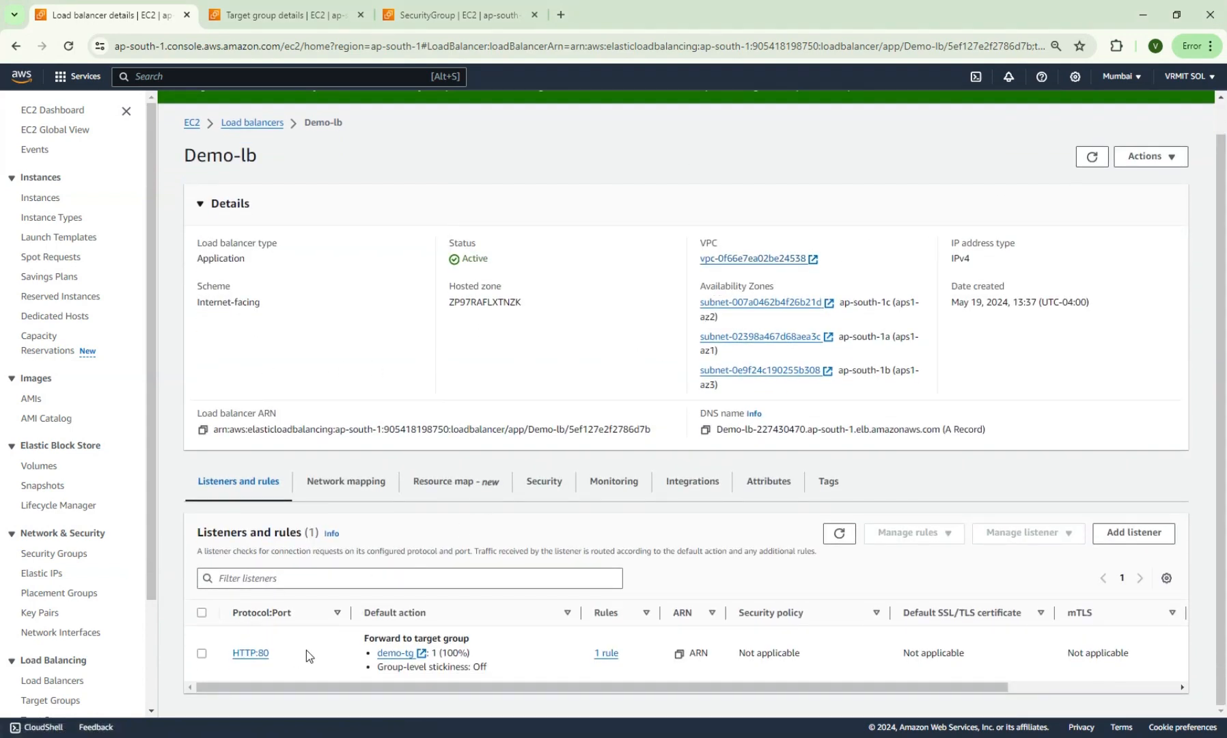
{"action": "left_click", "coordinate": [394, 653]}
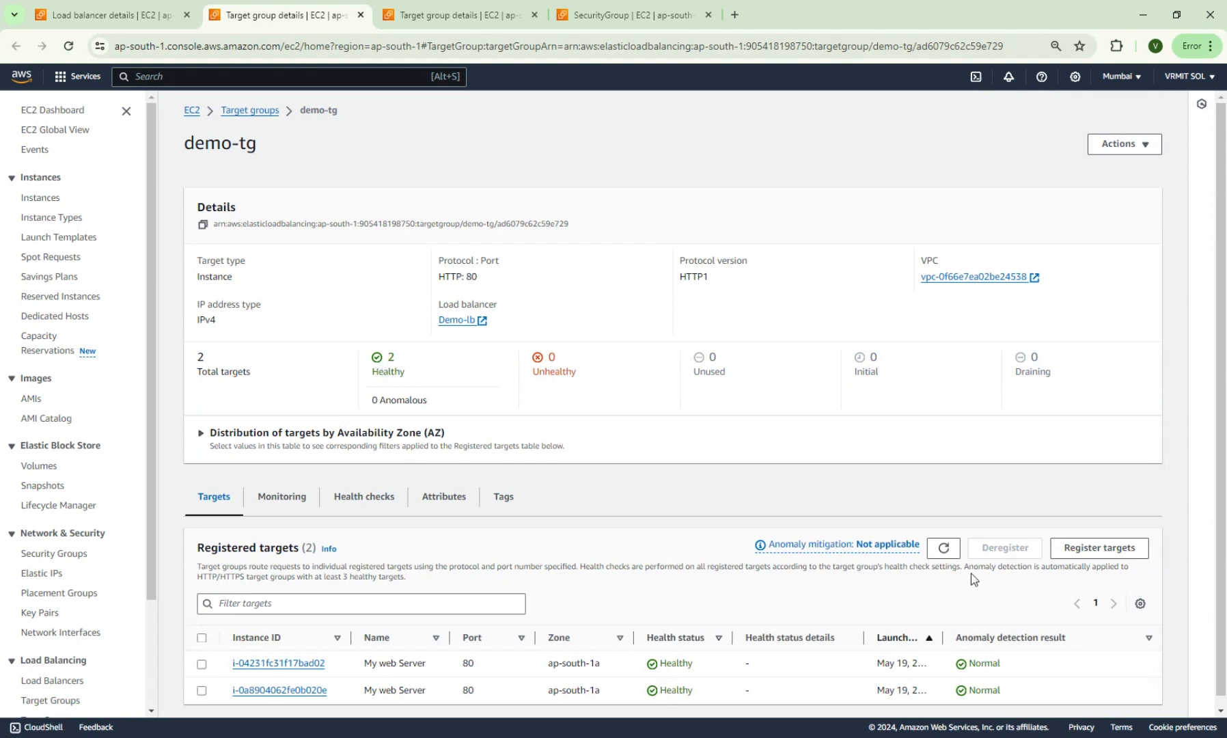
{"action": "left_click", "coordinate": [944, 548]}
Copy Demo-lb's DNS name from its details page and open that address in a new browser tab
{"action": "left_click", "coordinate": [145, 15]}
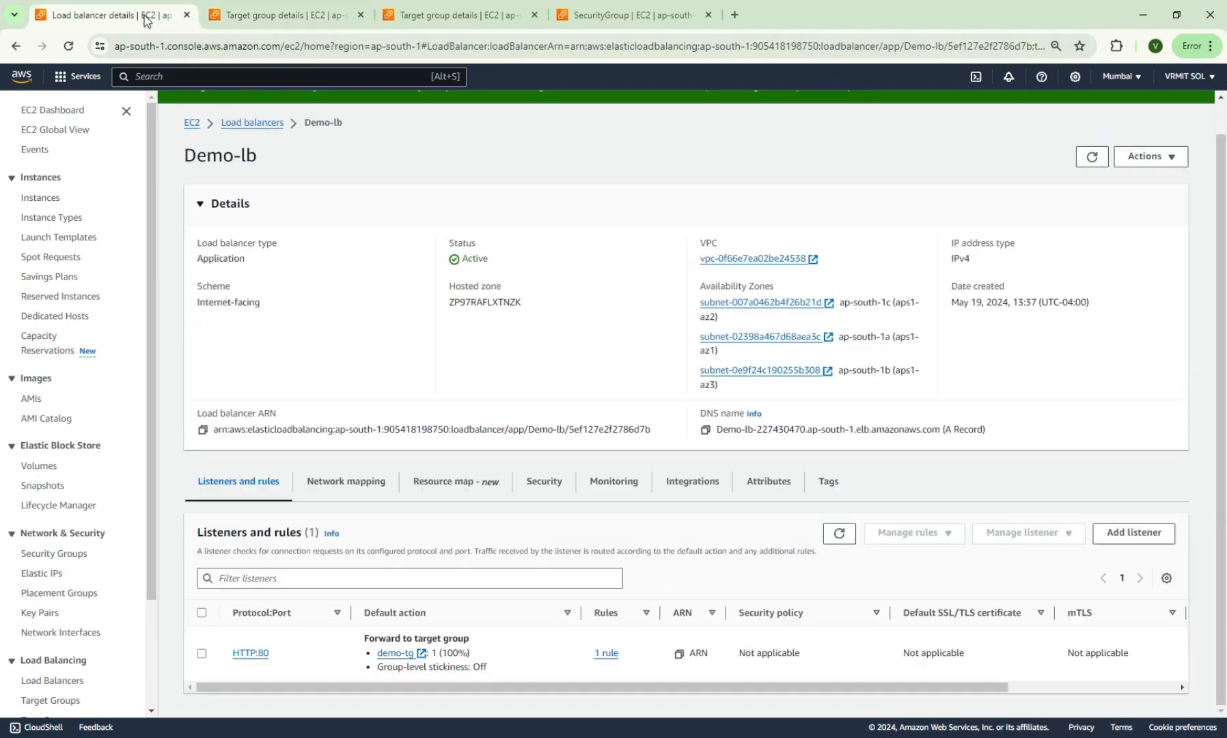
{"action": "left_click", "coordinate": [705, 429]}
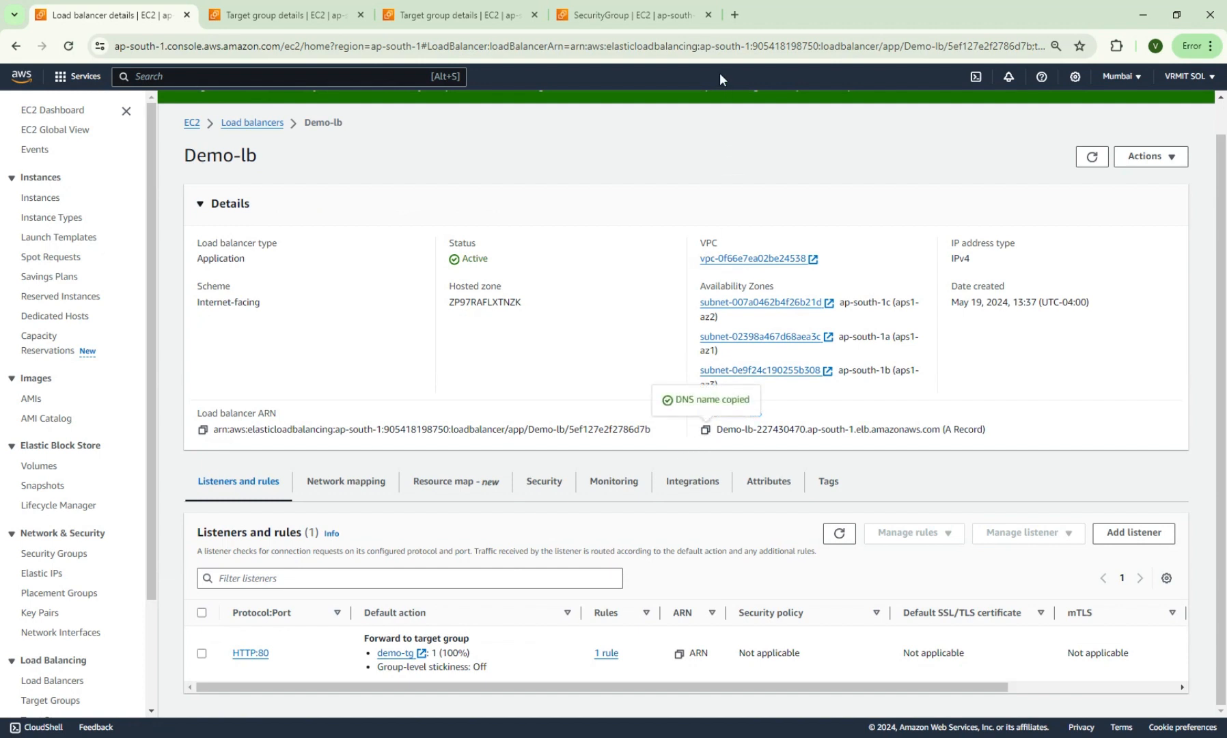
{"action": "left_click", "coordinate": [735, 15]}
{"action": "key", "text": "ctrl+v"}
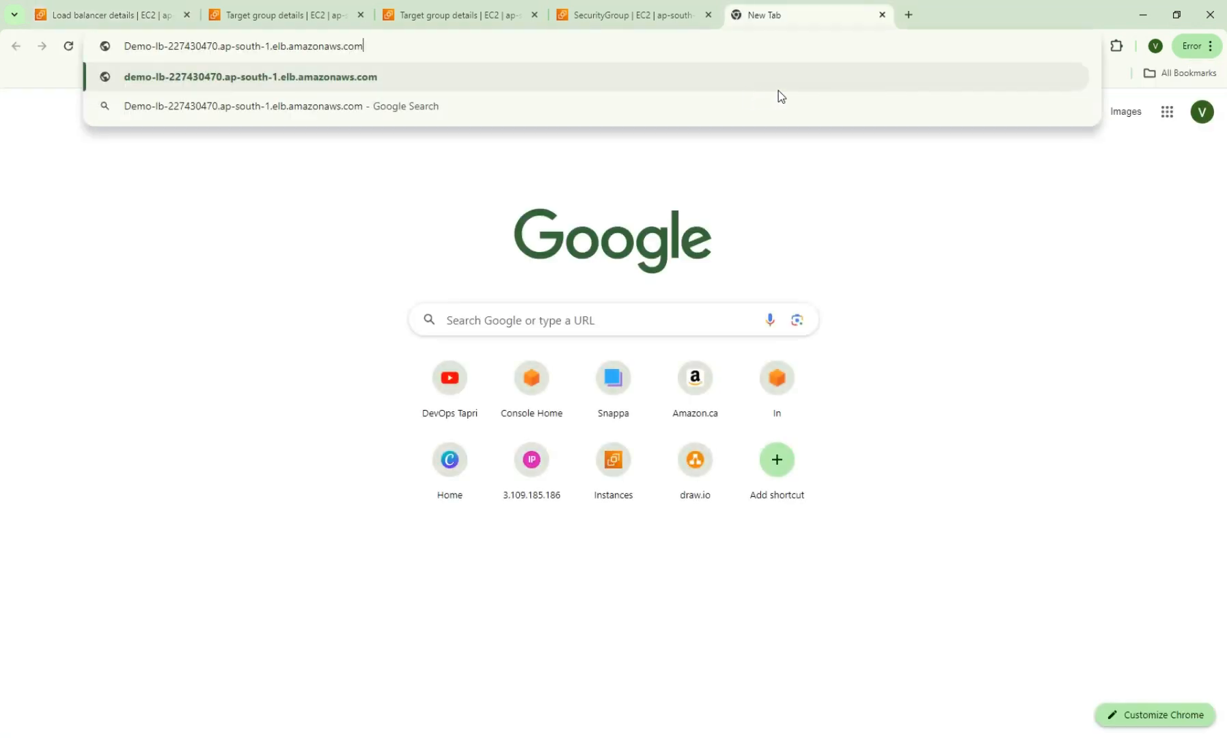
{"action": "key", "text": "Return"}
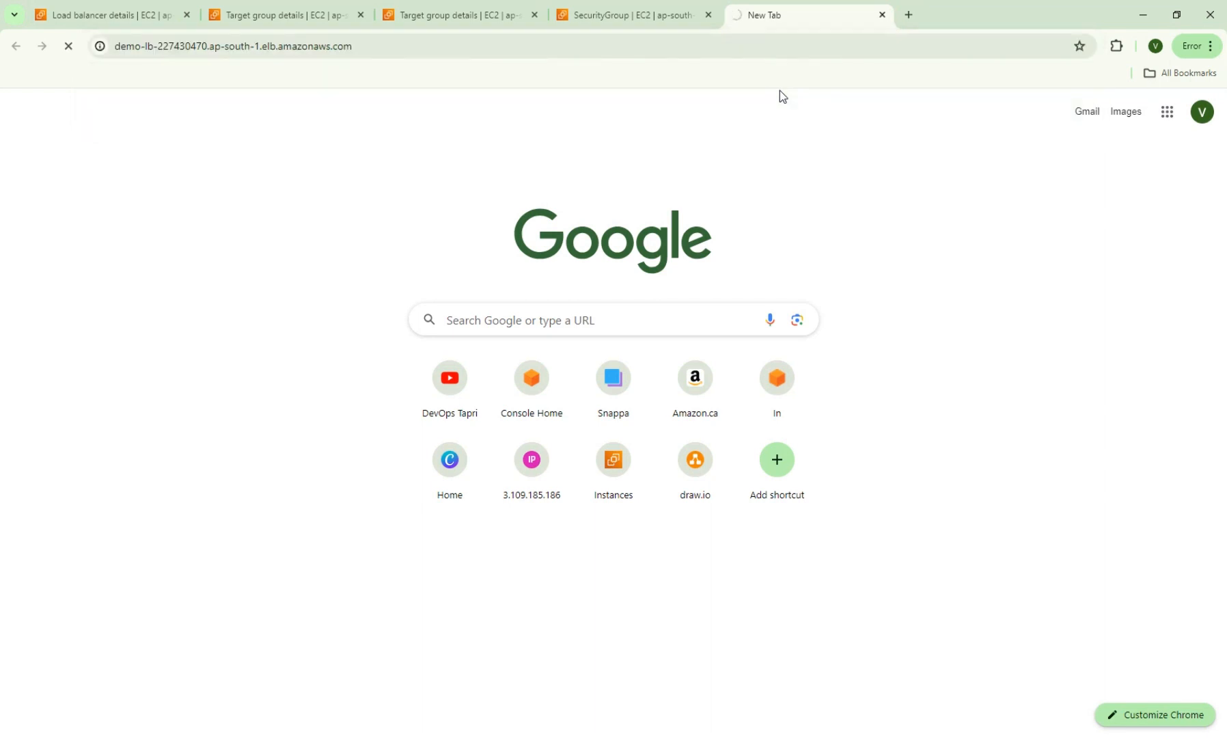
Check the address and the responding server's private IP on the Hello World page, and reload the page to test traffic distribution
{"action": "left_click", "coordinate": [432, 46]}
{"action": "key", "text": "Home"}
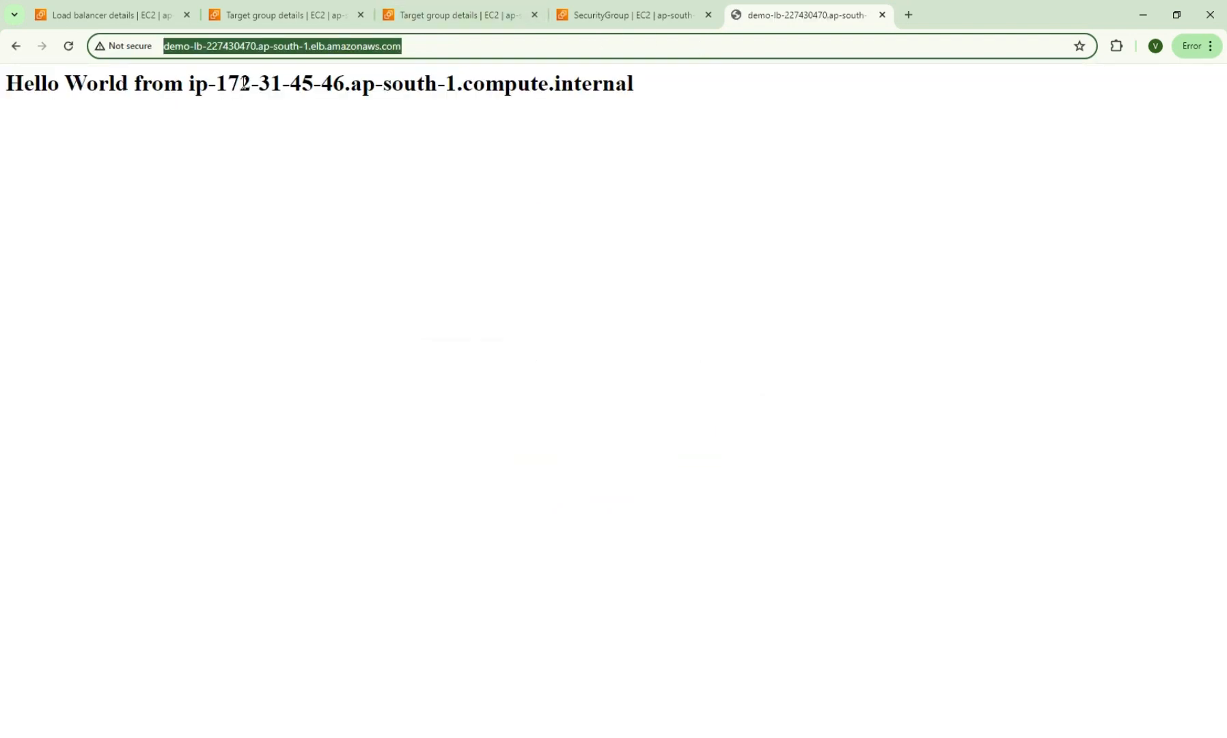
{"action": "left_click_drag", "start_coordinate": [225, 84], "coordinate": [321, 83]}
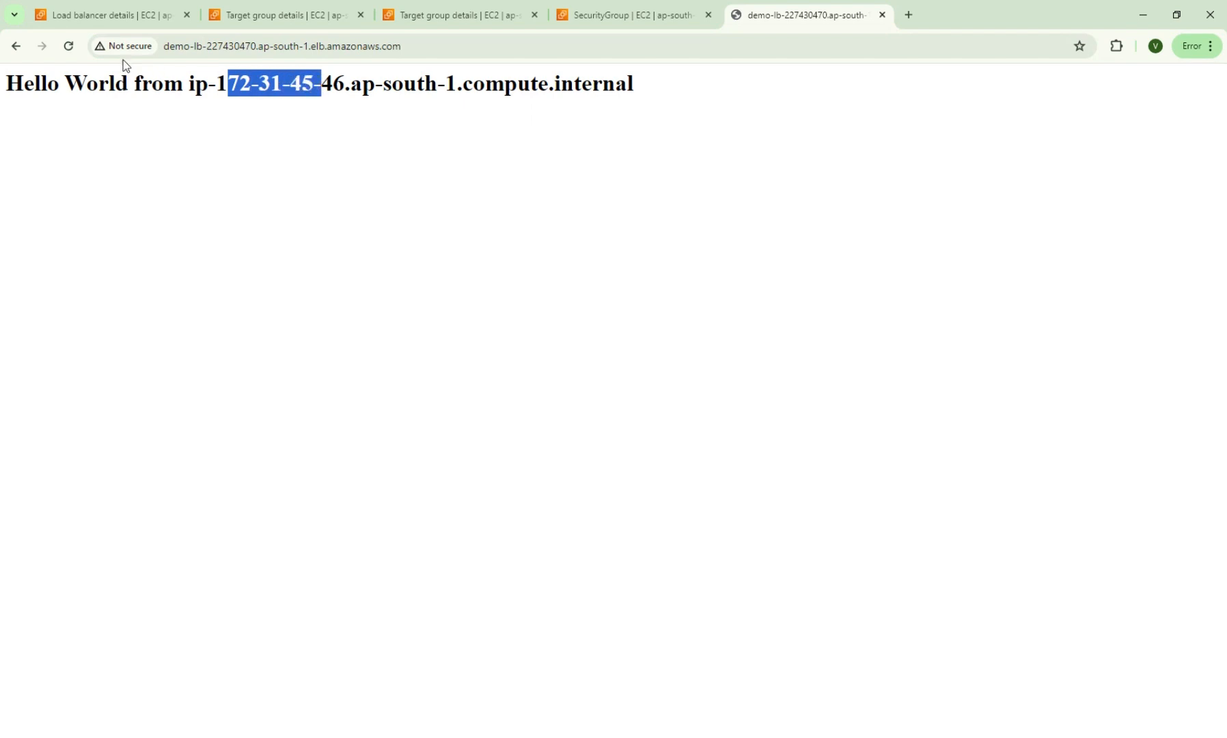
{"action": "left_click", "coordinate": [65, 46]}
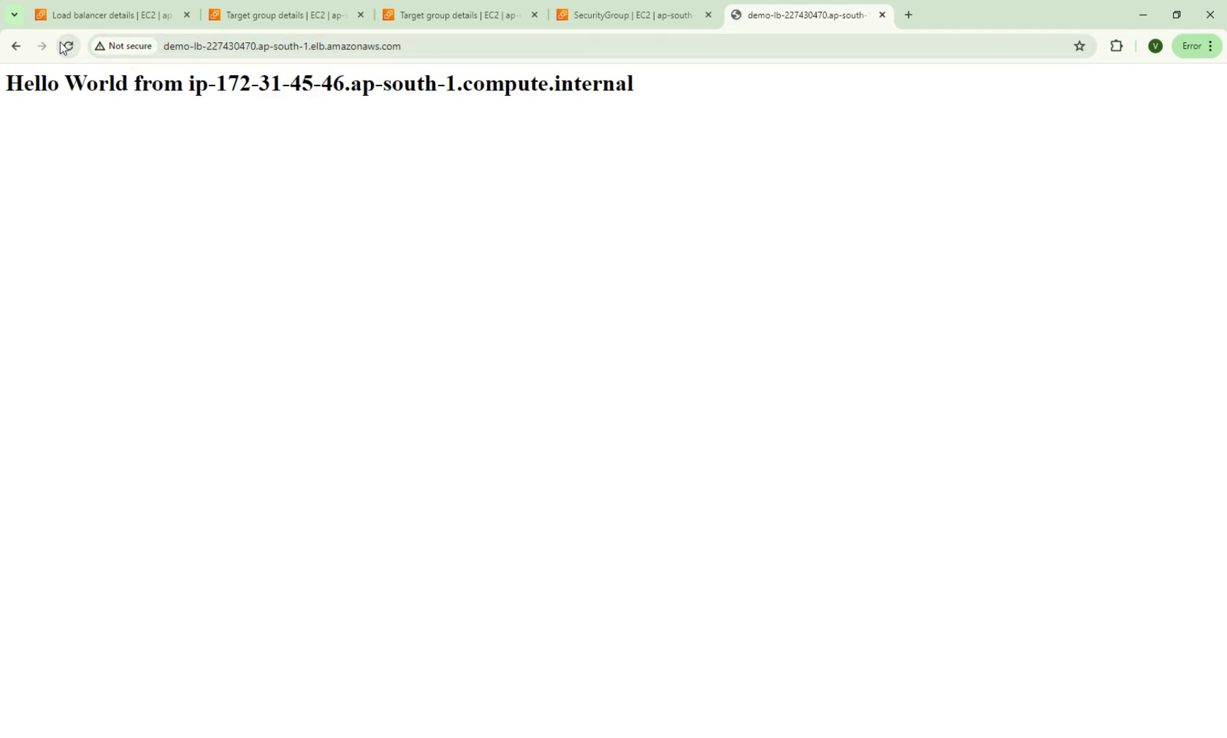
Reload the load balancer's Hello World page several times and compare the private hostname of the responding server each time
{"action": "left_click", "coordinate": [65, 46]}
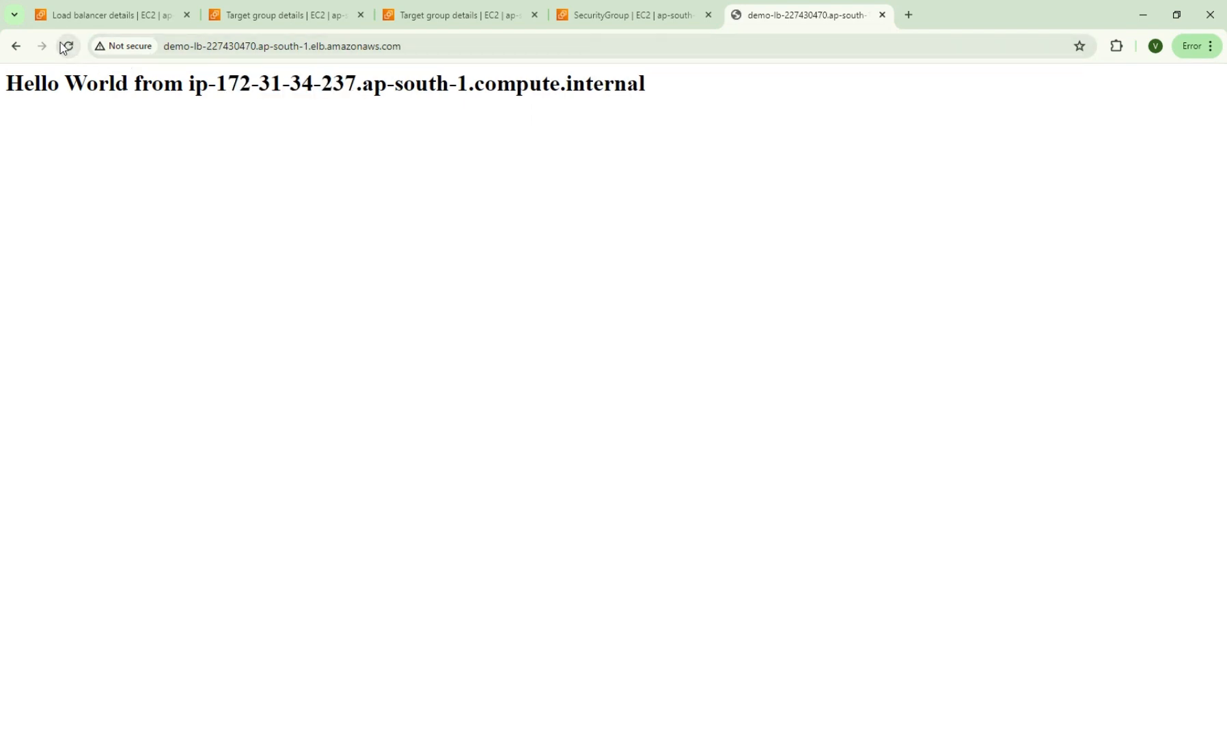
{"action": "left_click", "coordinate": [65, 47]}
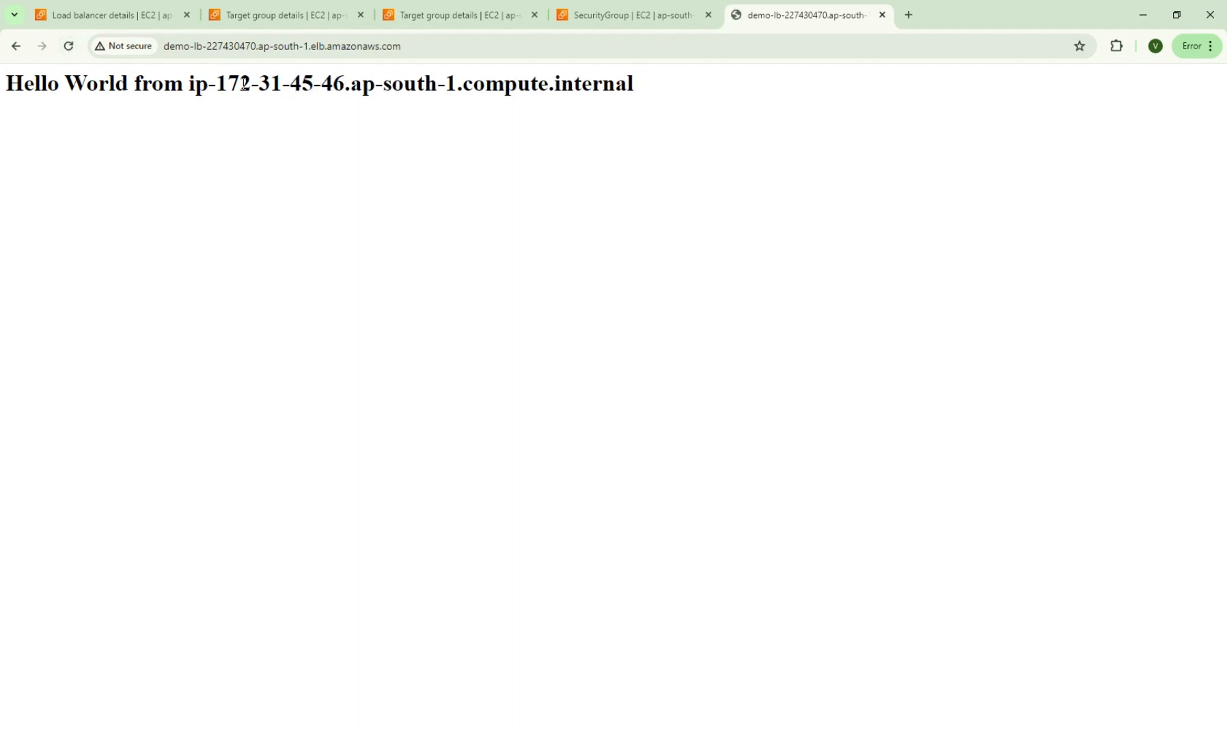
{"action": "left_click_drag", "start_coordinate": [197, 86], "coordinate": [354, 86]}
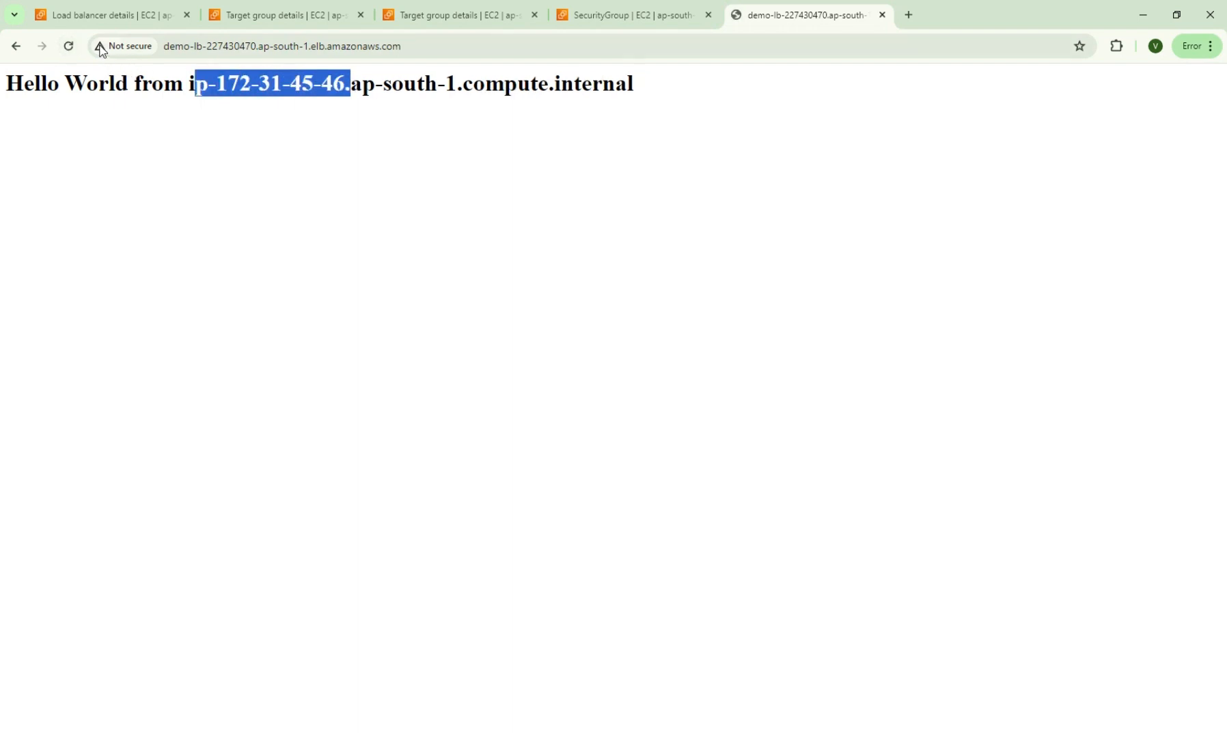
{"action": "left_click", "coordinate": [68, 45]}
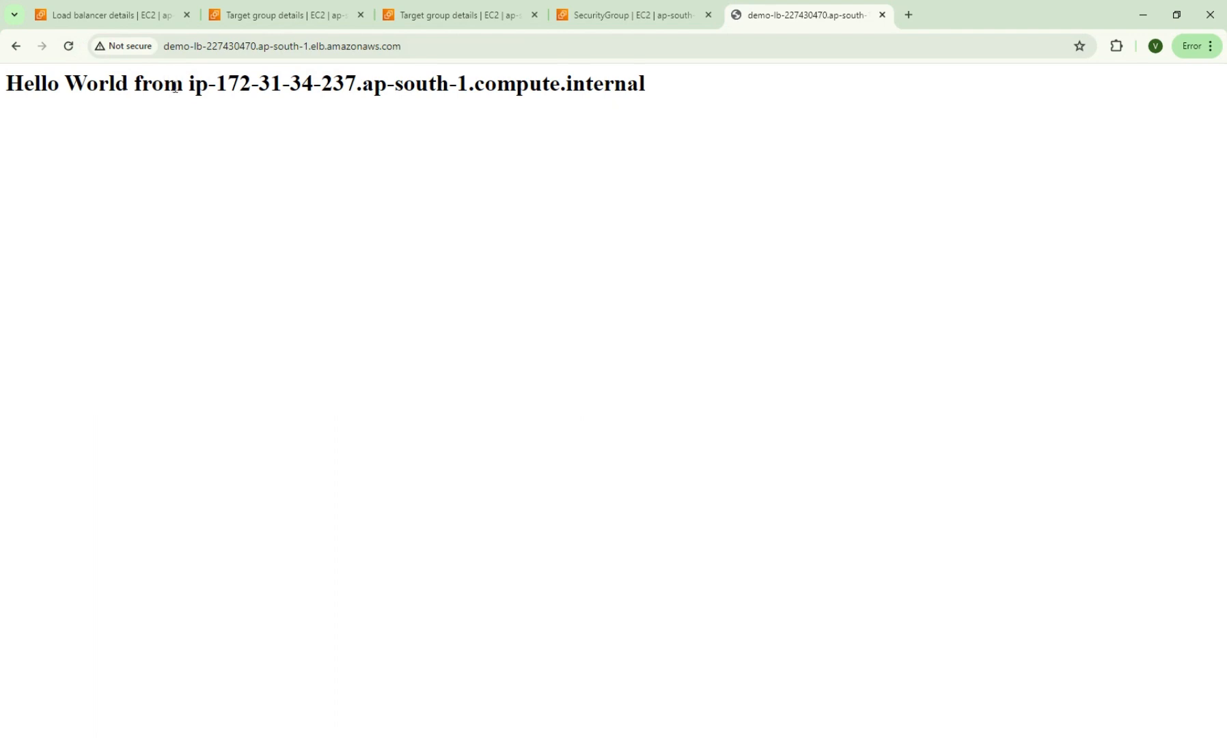
{"action": "left_click_drag", "start_coordinate": [189, 84], "coordinate": [467, 86]}
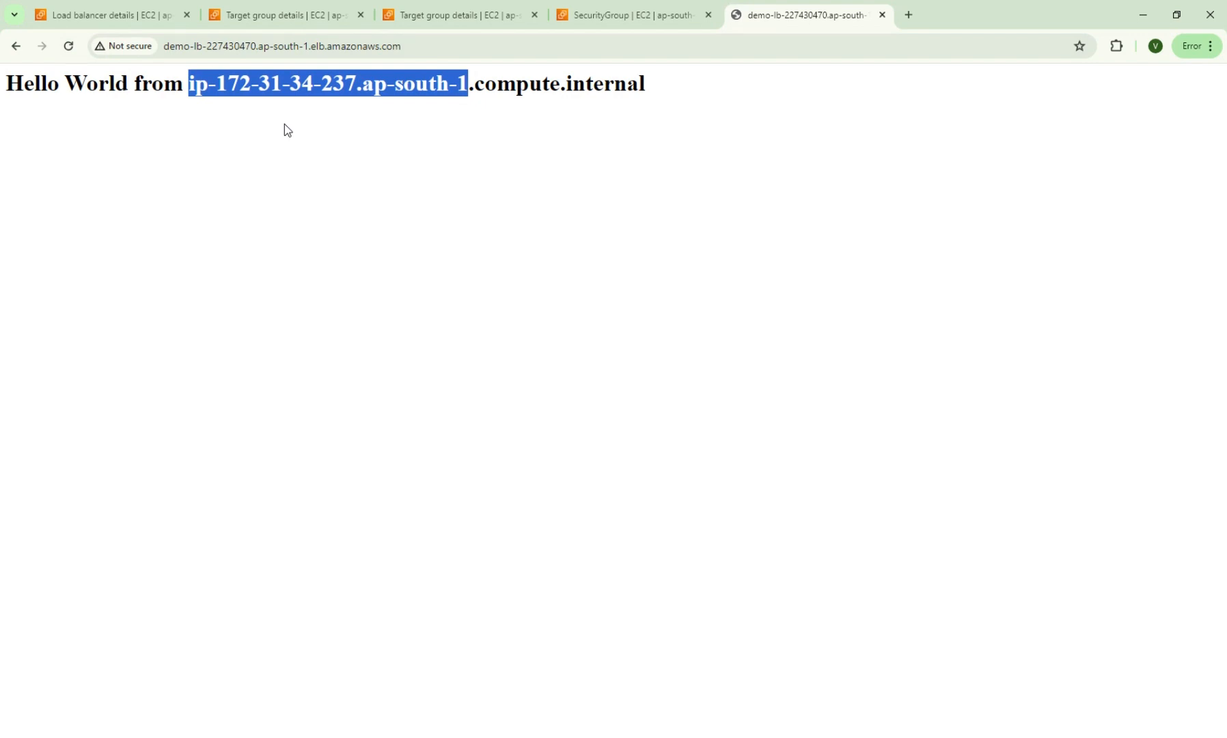
Return to the load balancers list and open the HTTP:80 listener of Demo-lb to access its listener rules
{"action": "left_click", "coordinate": [96, 12]}
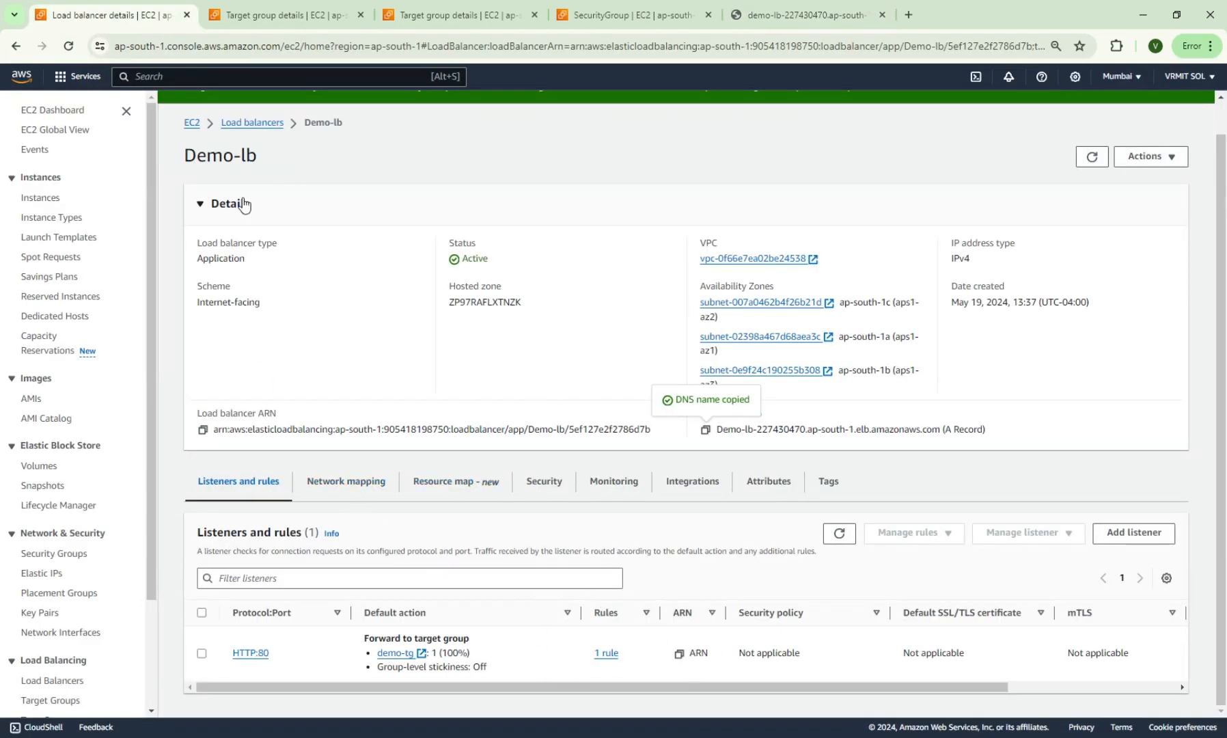
{"action": "left_click", "coordinate": [252, 123]}
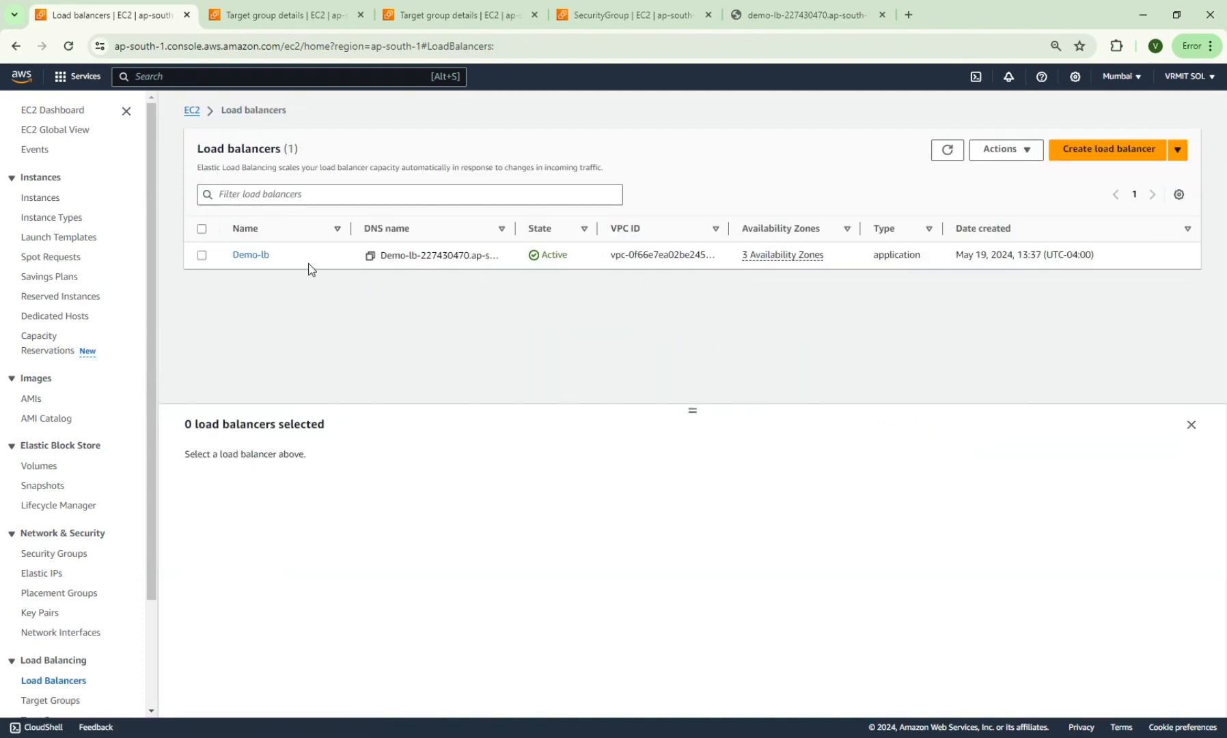
{"action": "left_click", "coordinate": [260, 256]}
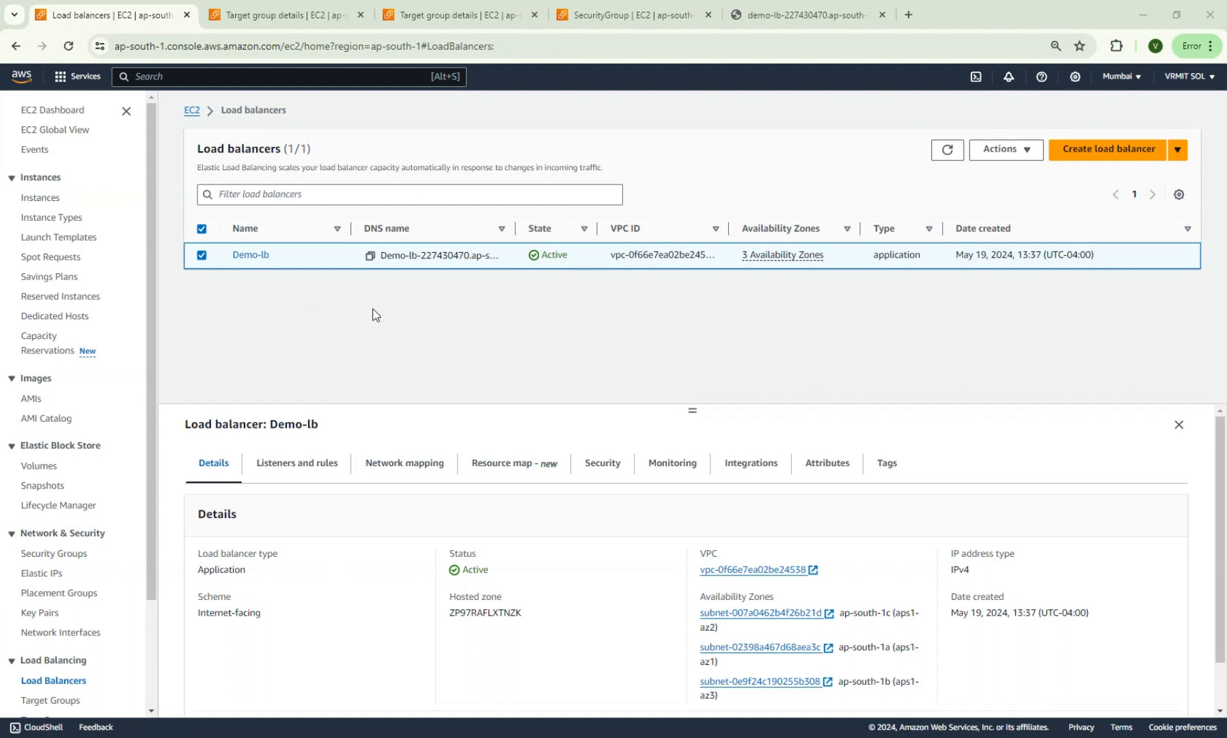
{"action": "left_click", "coordinate": [297, 465]}
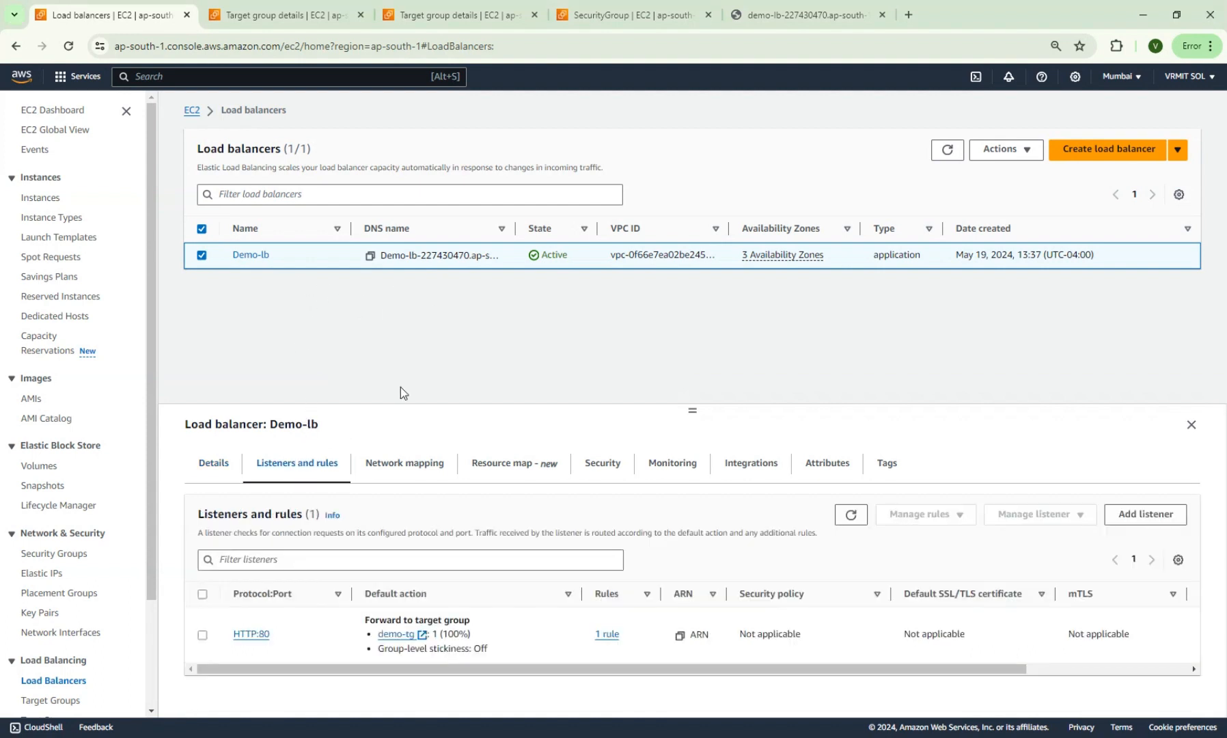
{"action": "left_click", "coordinate": [250, 636]}
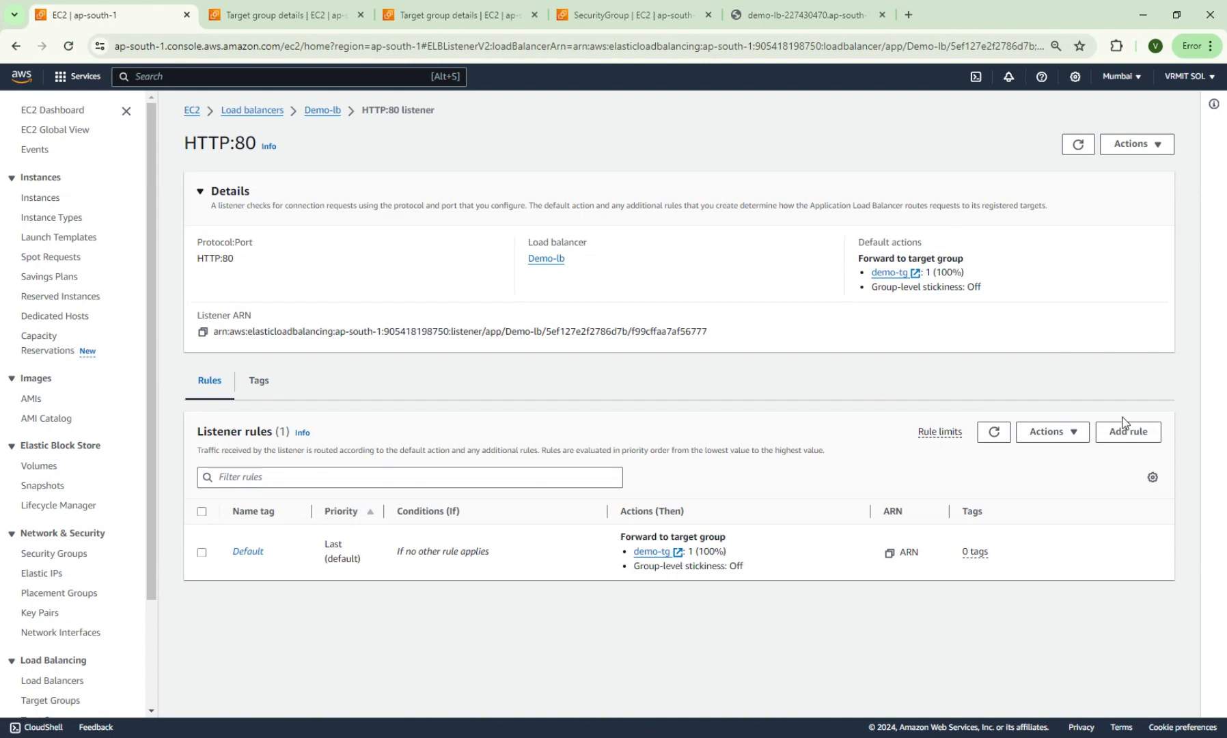
{"action": "left_click", "coordinate": [1053, 438]}
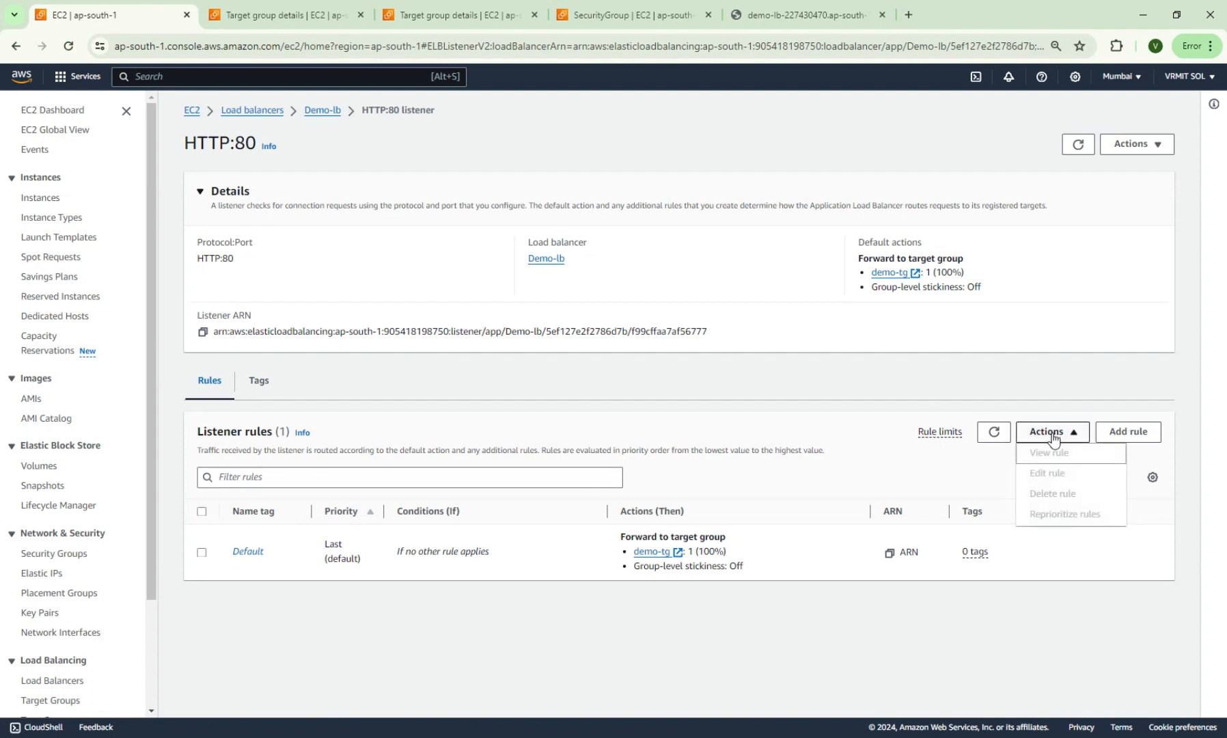
{"action": "left_click", "coordinate": [629, 423]}
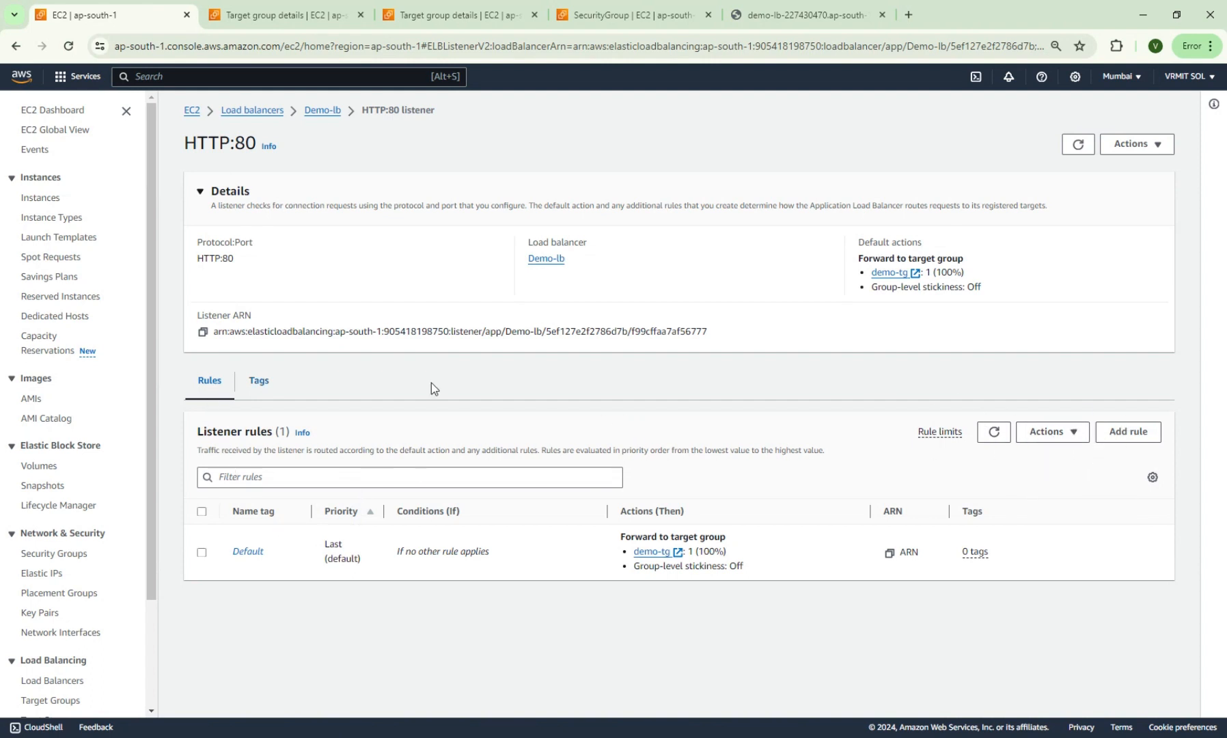
Start a new rule on the HTTP:80 listener, name it Maintenance, and continue to the rule conditions
{"action": "left_click", "coordinate": [1128, 431]}
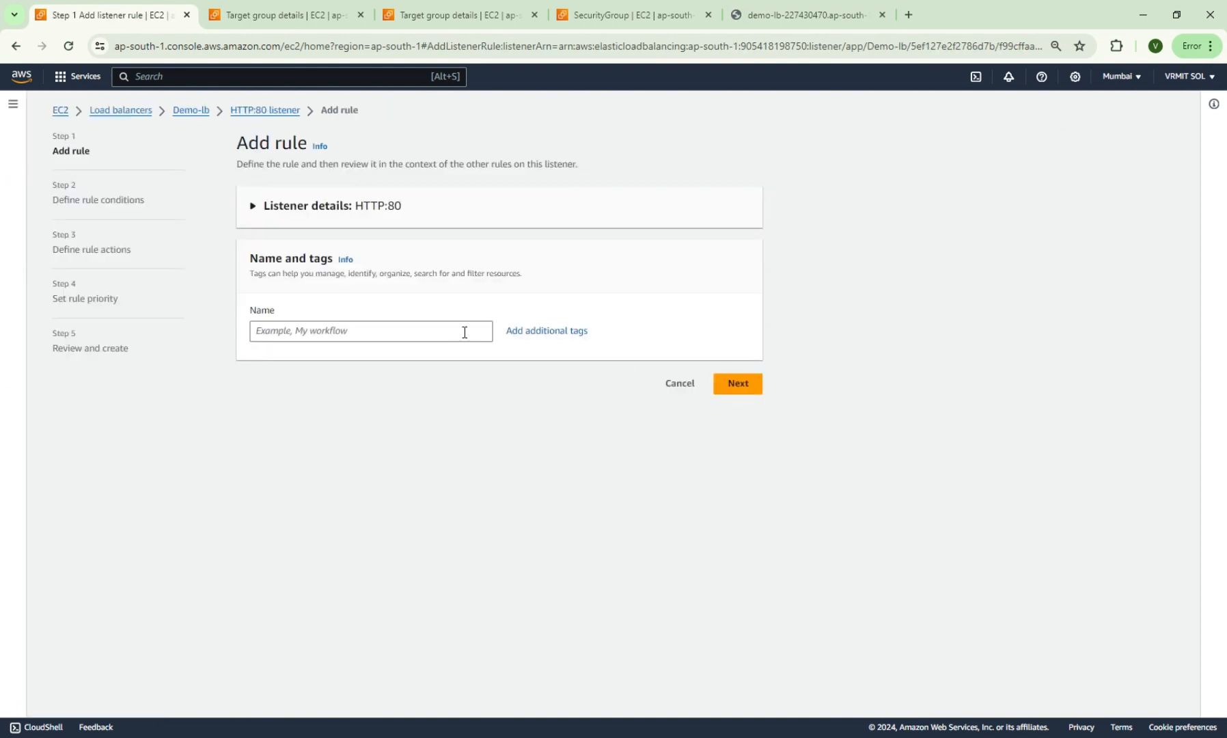
{"action": "left_click", "coordinate": [438, 328]}
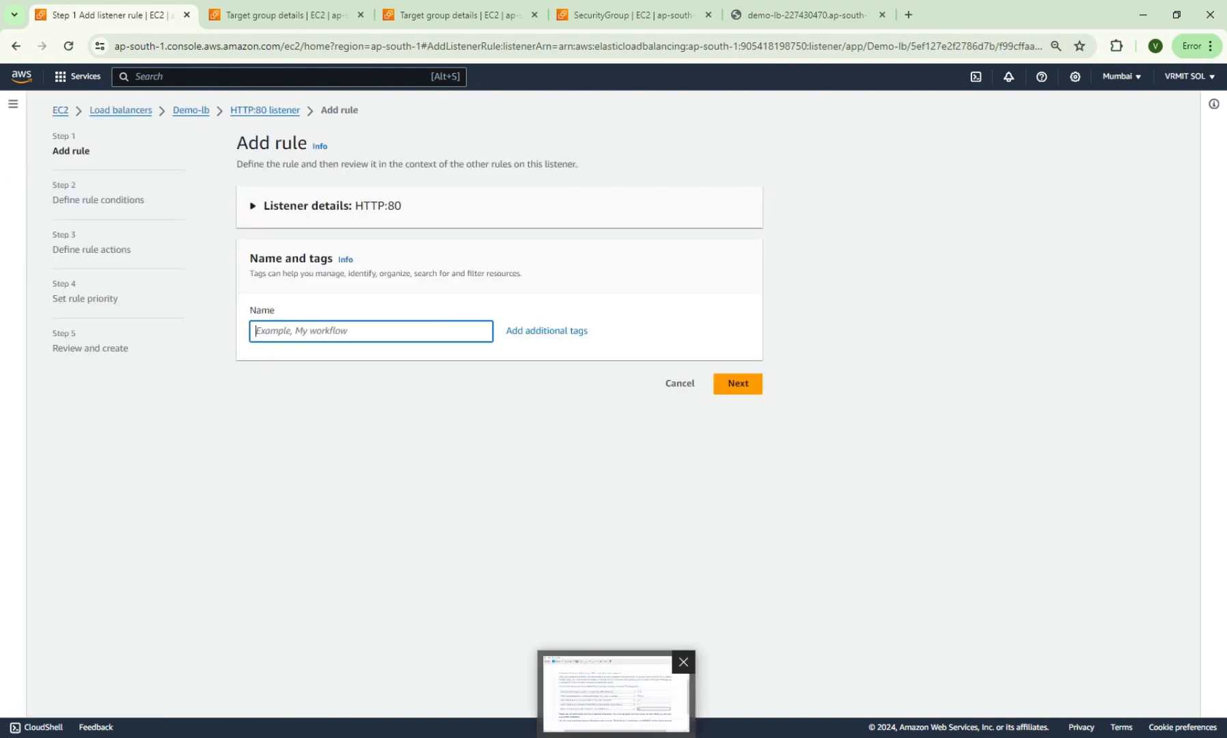
{"action": "type", "text": "Maintainence"}
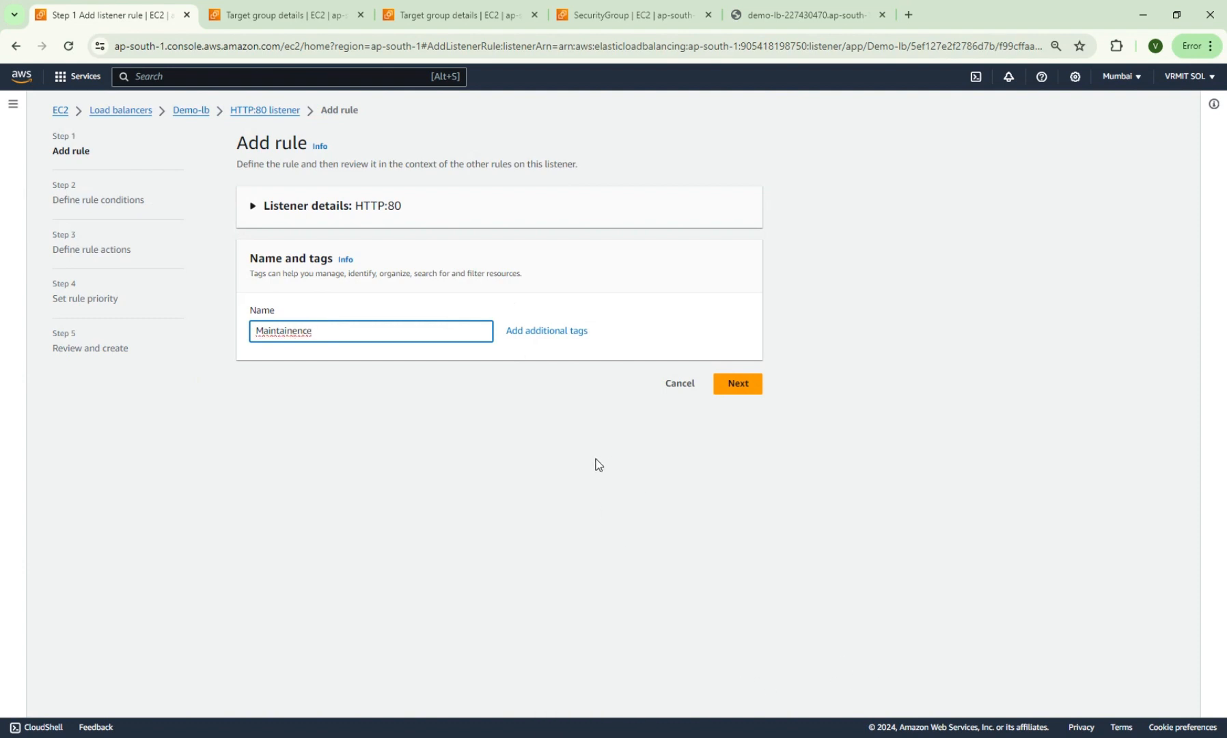
{"action": "right_click", "coordinate": [285, 330]}
{"action": "left_click", "coordinate": [342, 353]}
{"action": "left_click", "coordinate": [735, 385]}
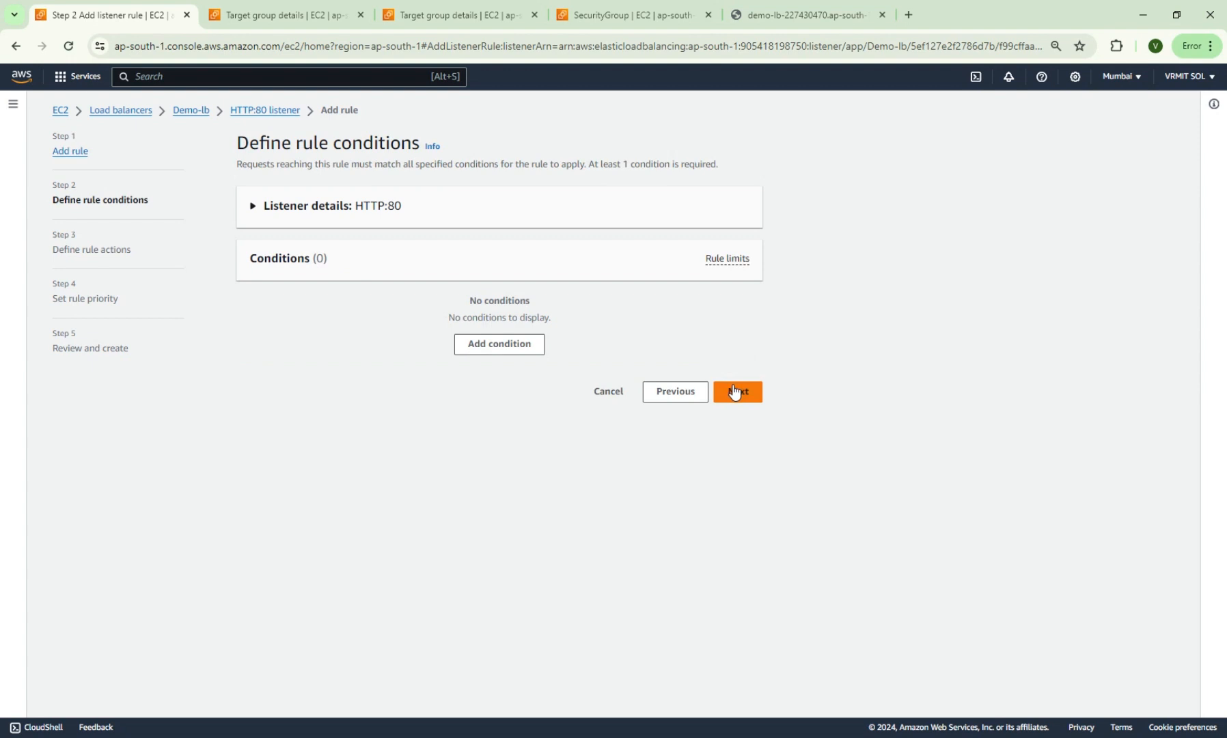
Add a Path condition with the value /maintenance to the rule and continue to the rule actions
{"action": "left_click", "coordinate": [498, 346]}
{"action": "left_click", "coordinate": [482, 421]}
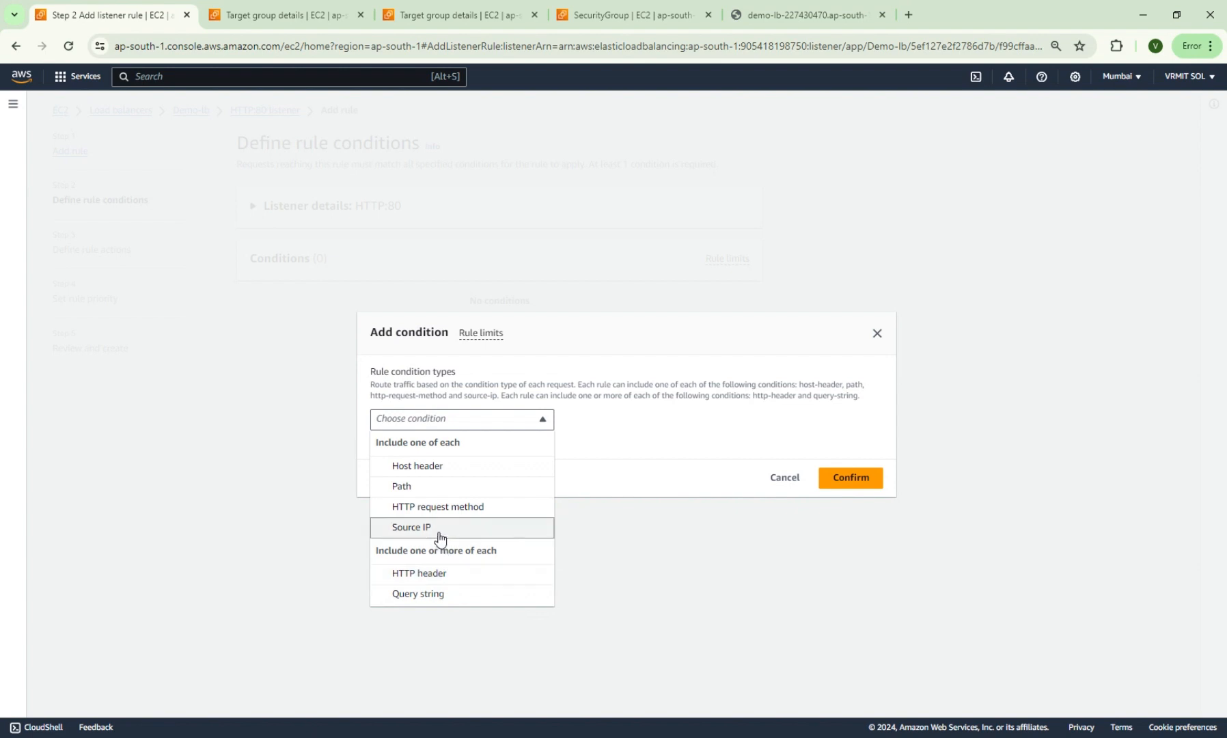
{"action": "left_click", "coordinate": [418, 492]}
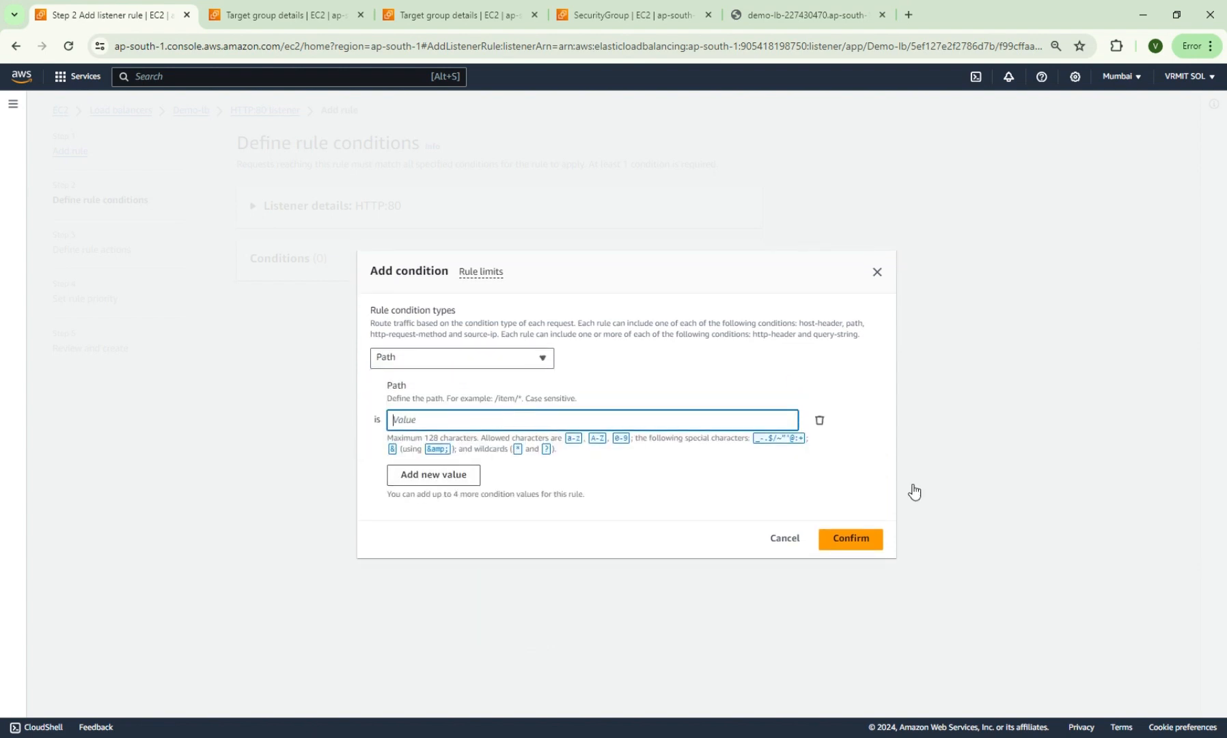
{"action": "type", "text": "/Maintenencer"}
{"action": "right_click", "coordinate": [434, 417]}
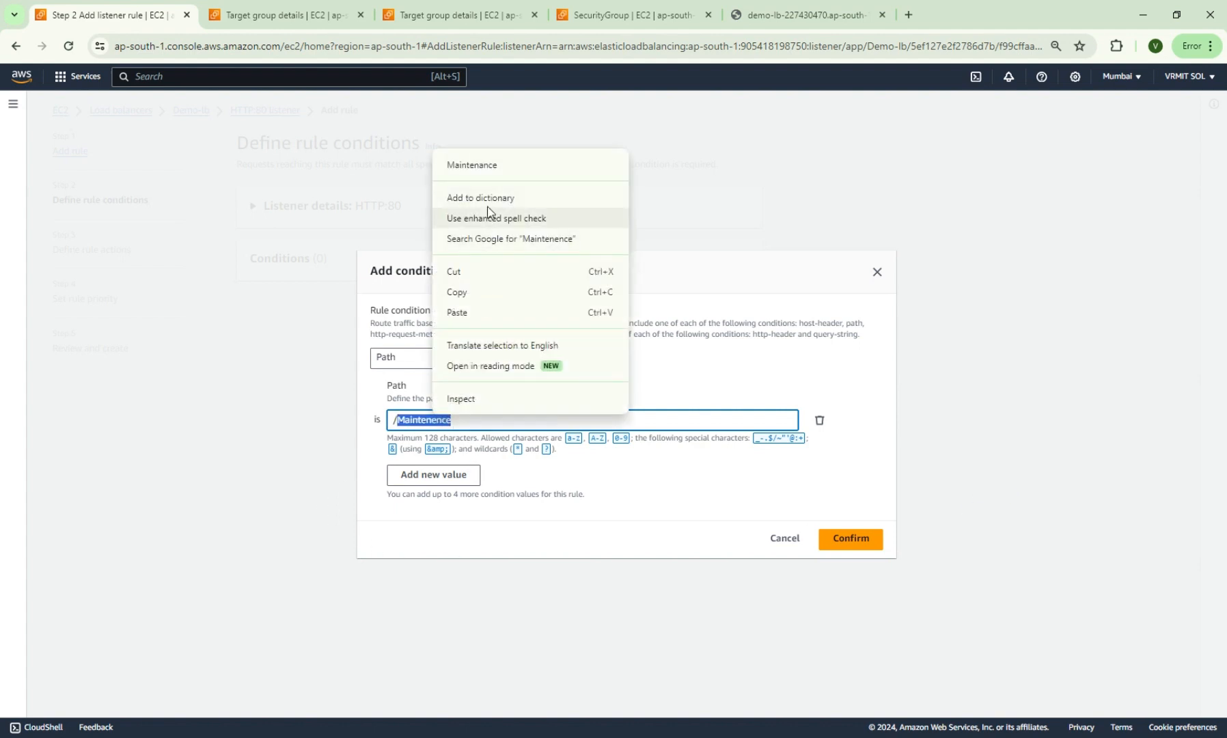
{"action": "left_click", "coordinate": [489, 174]}
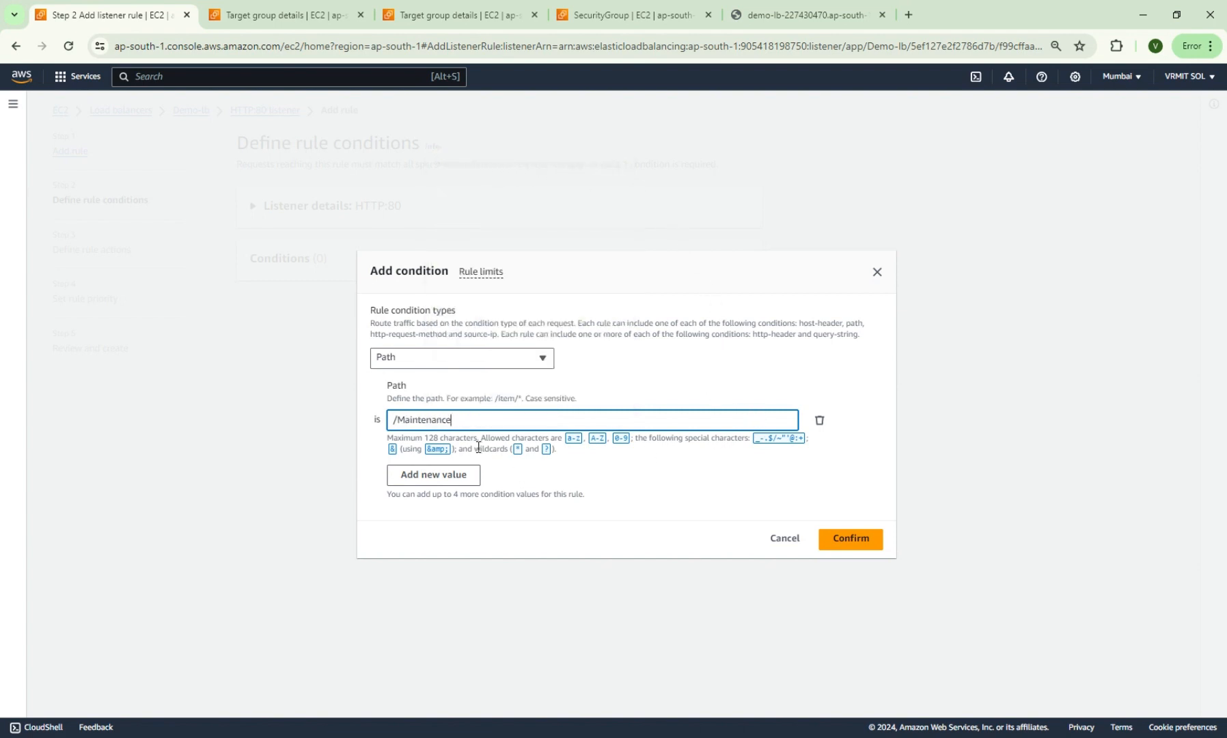
{"action": "left_click", "coordinate": [396, 422]}
{"action": "type", "text": "/"}
{"action": "key", "text": "Delete"}
{"action": "type", "text": "m"}
{"action": "key", "text": "ctrl+a"}
{"action": "left_click", "coordinate": [841, 540]}
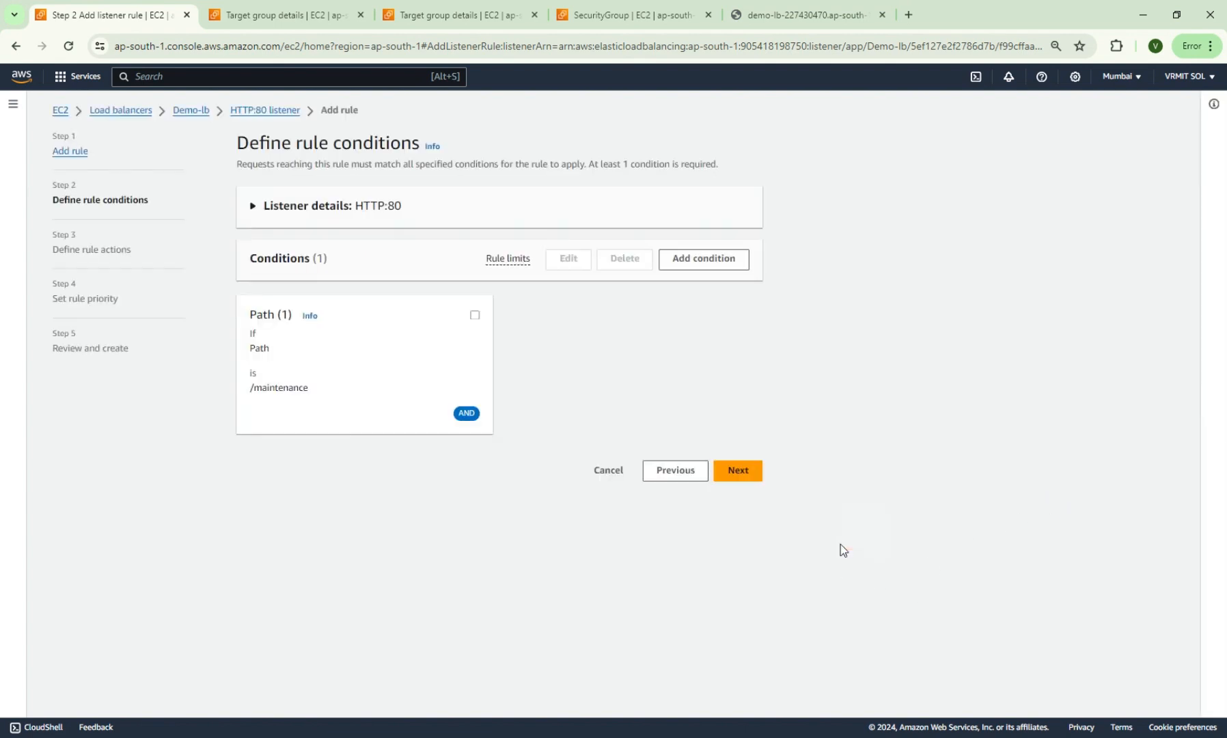
{"action": "left_click", "coordinate": [738, 472]}
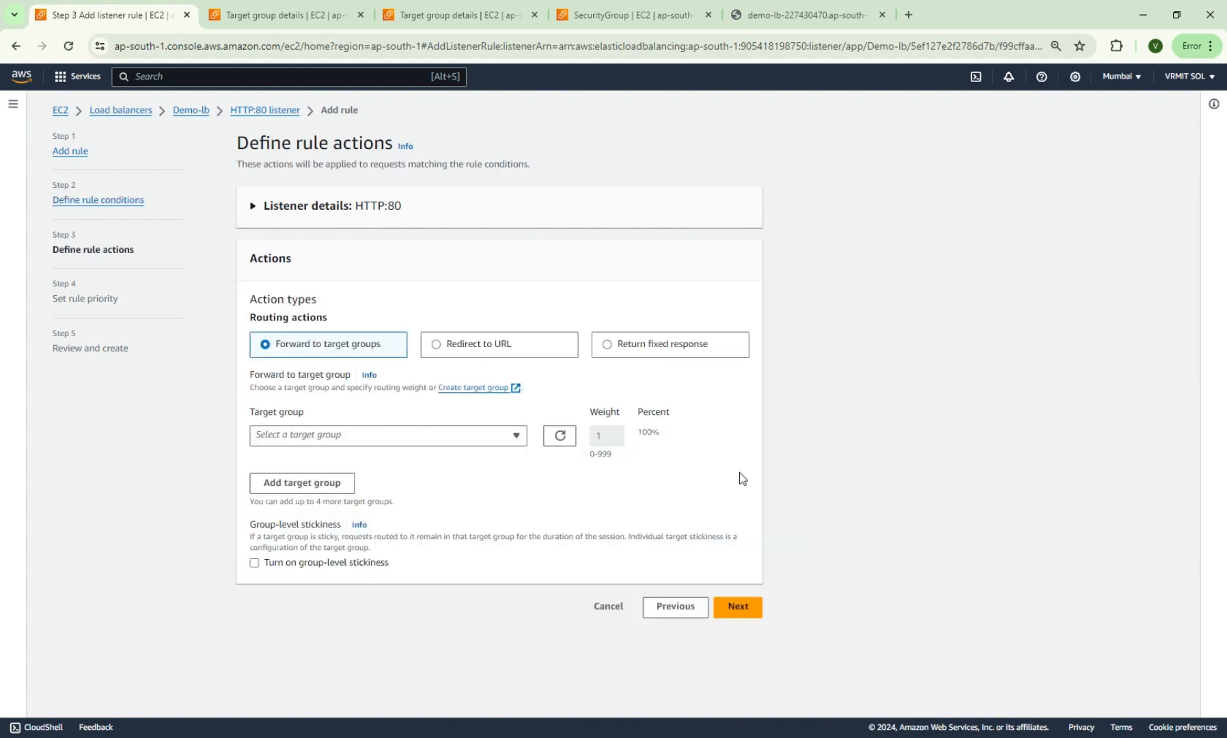
Make the rule return a fixed response with the body "Website is under maintenance please wait for 2 hours." and continue to the priority settings
{"action": "left_click", "coordinate": [608, 351]}
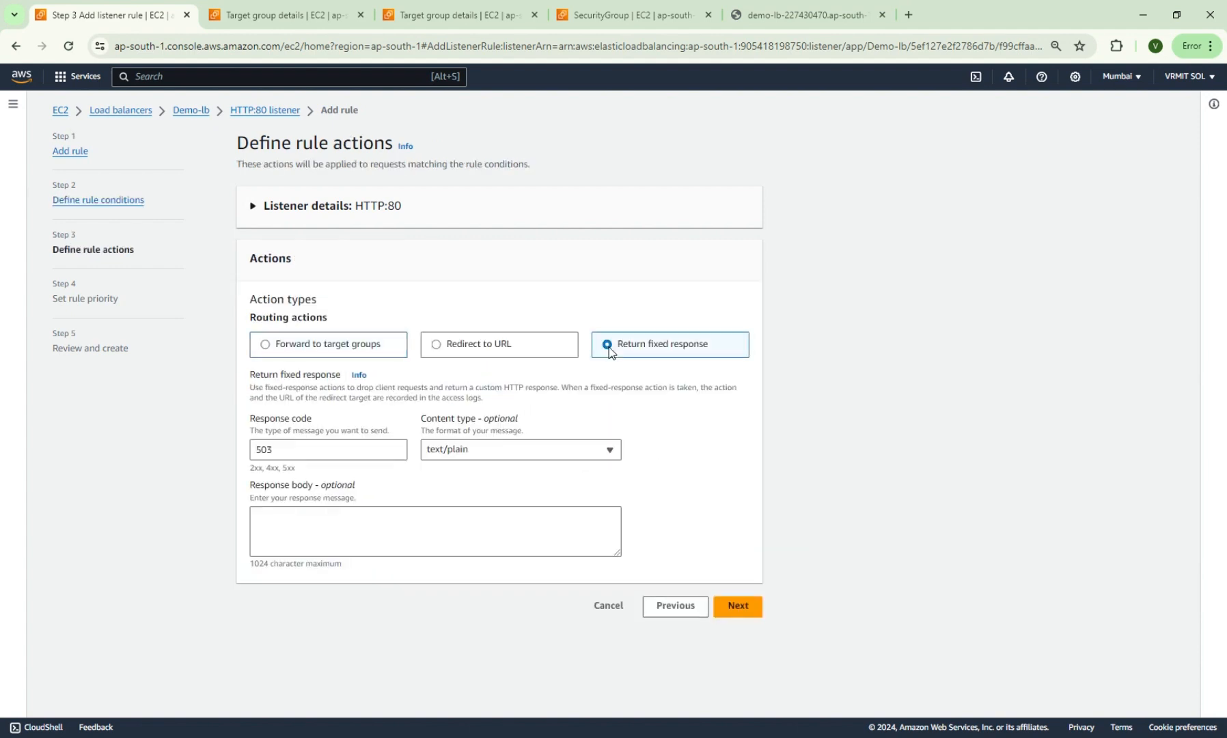
{"action": "left_click", "coordinate": [300, 535]}
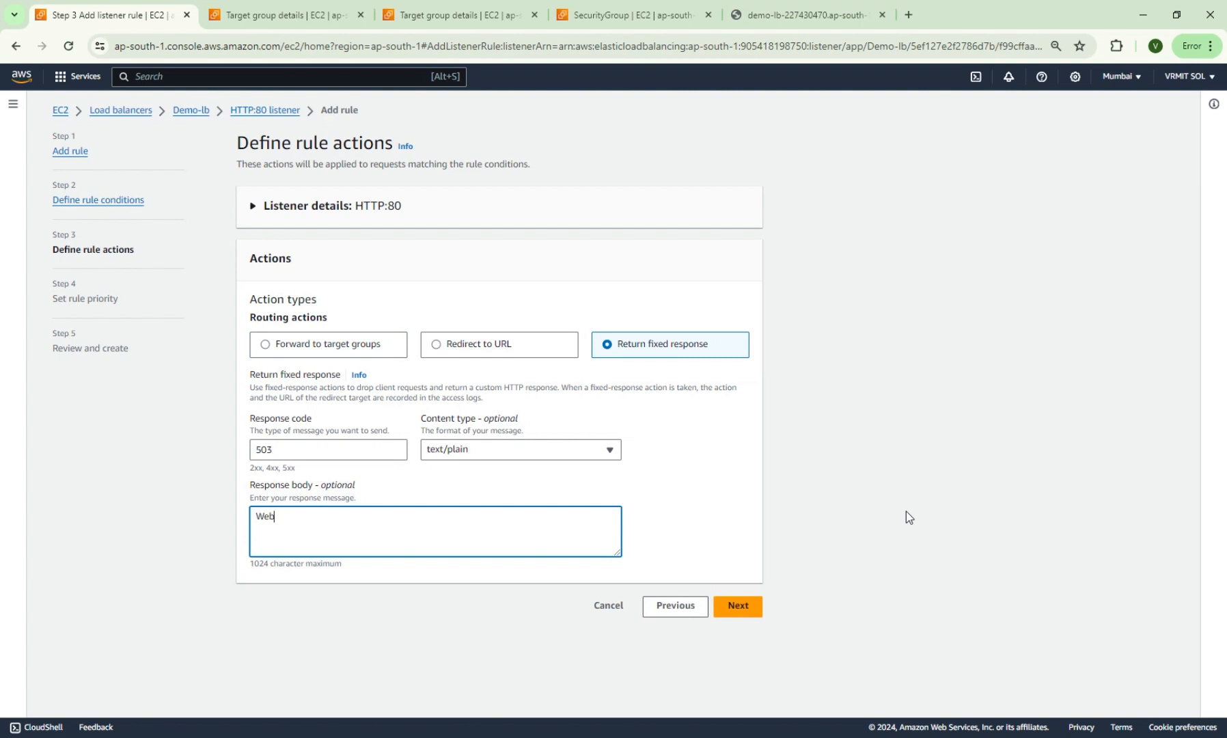
{"action": "type", "text": "Websit is under /maintenance please wait for 2 hours"}
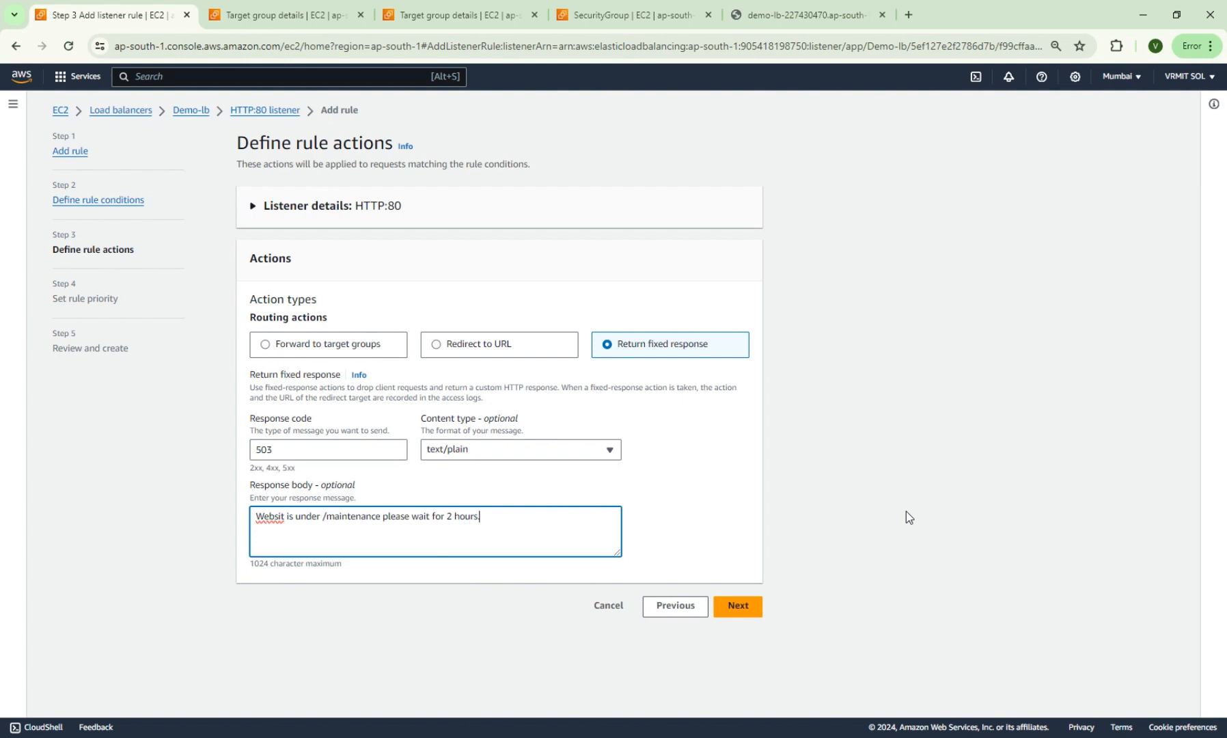
{"action": "type", "text": "."}
{"action": "left_click", "coordinate": [322, 517]}
{"action": "key", "text": "Delete"}
{"action": "key", "text": "Delete"}
{"action": "type", "text": "e"}
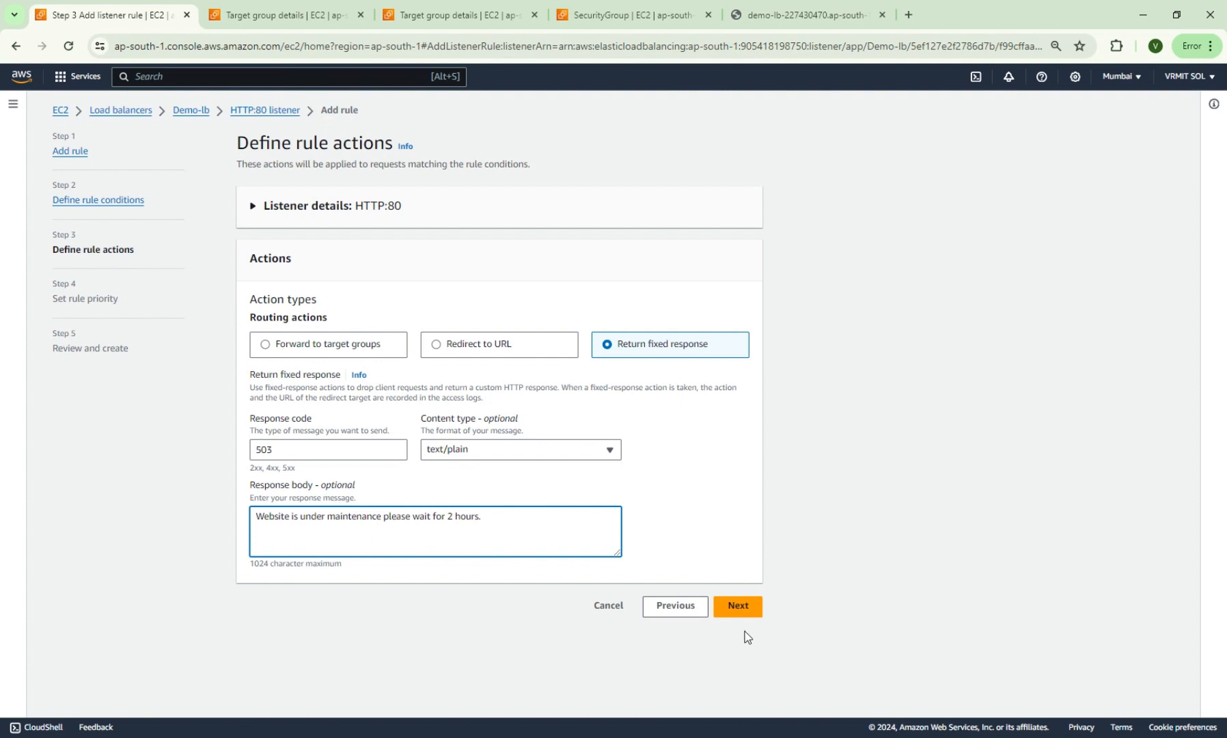
{"action": "left_click", "coordinate": [736, 607]}
Set the Maintenance rule's priority to 1, review the rule details, and create the rule
{"action": "scroll", "coordinate": [495, 369], "scroll_direction": "down", "scroll_amount": 1}
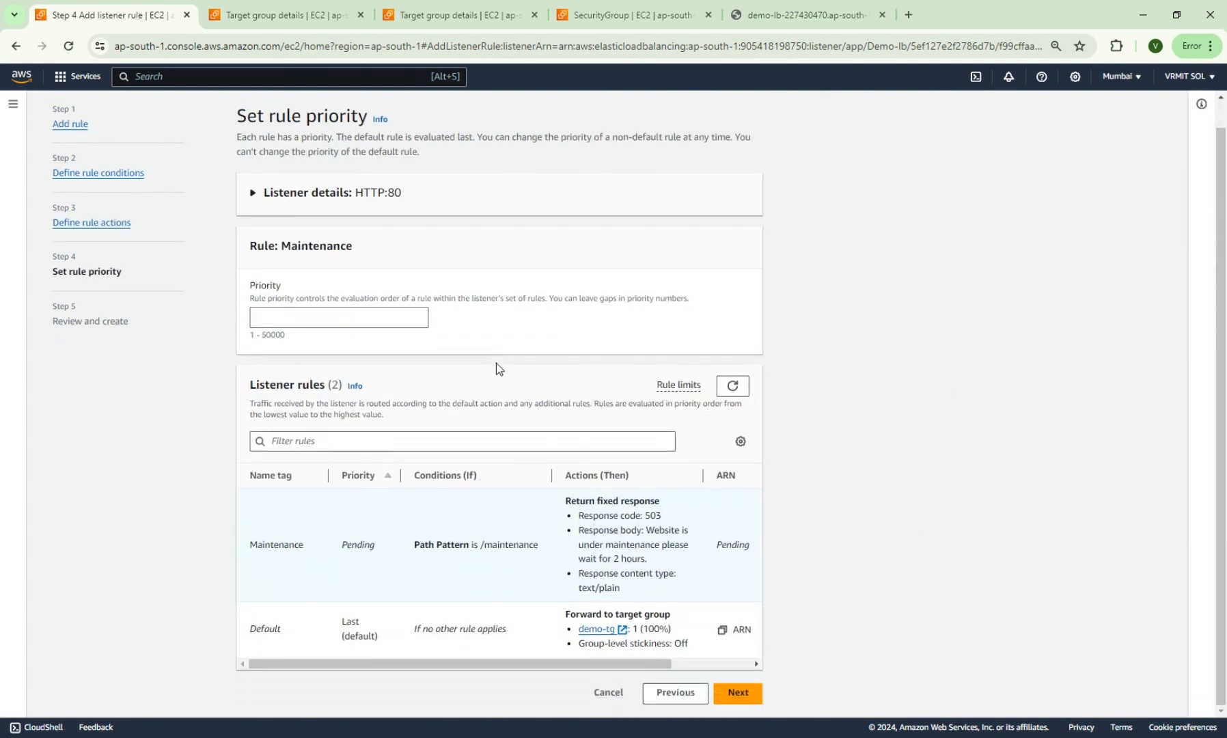
{"action": "left_click", "coordinate": [738, 693]}
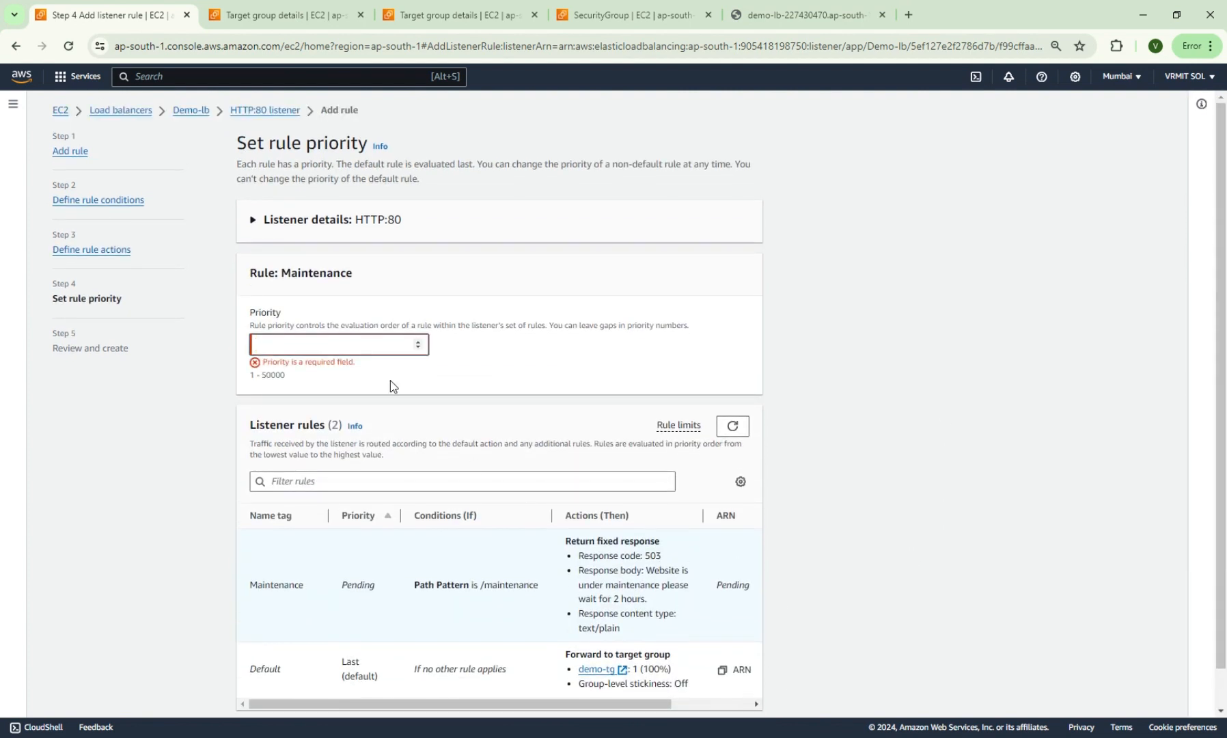
{"action": "type", "text": "1"}
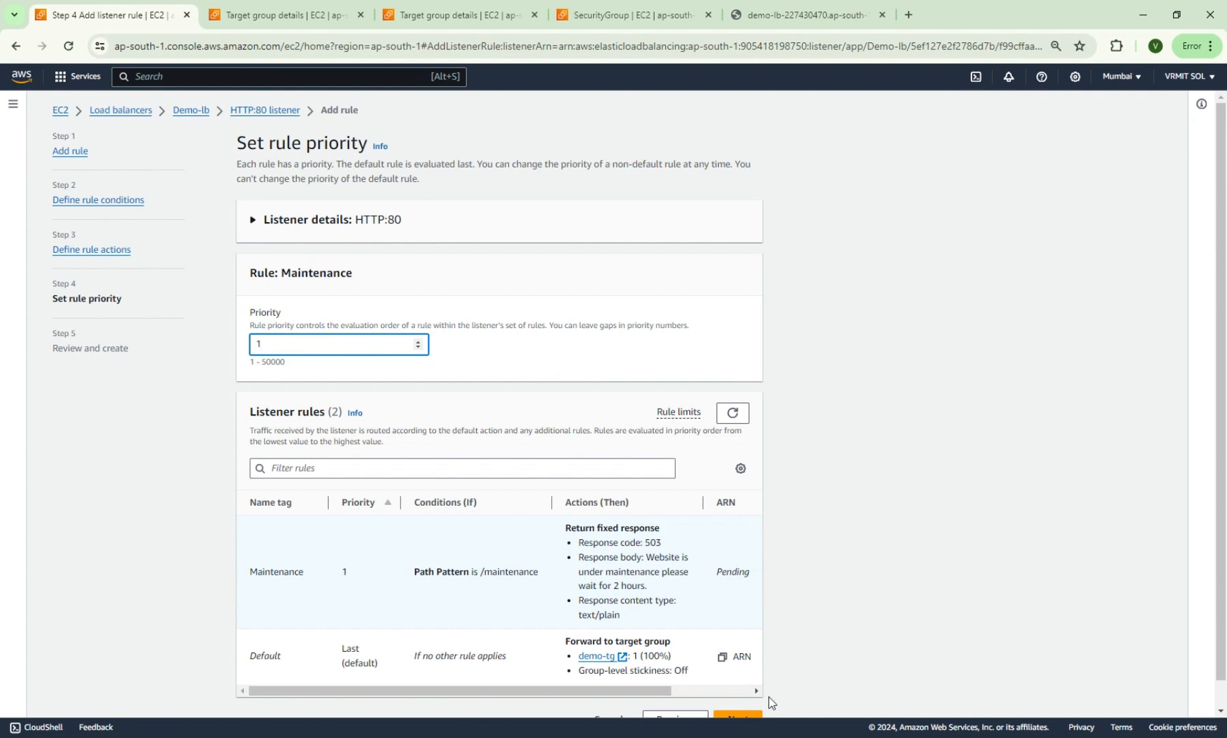
{"action": "scroll", "coordinate": [823, 622], "scroll_direction": "down", "scroll_amount": 2}
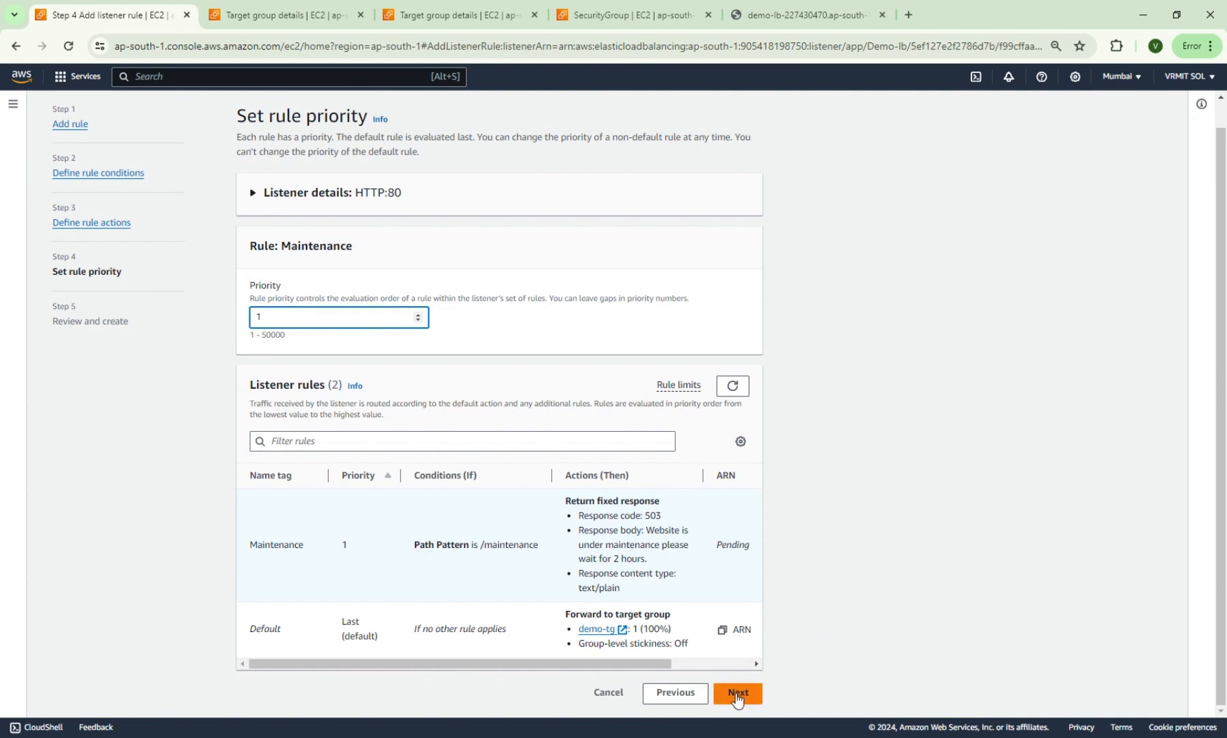
{"action": "left_click", "coordinate": [738, 690]}
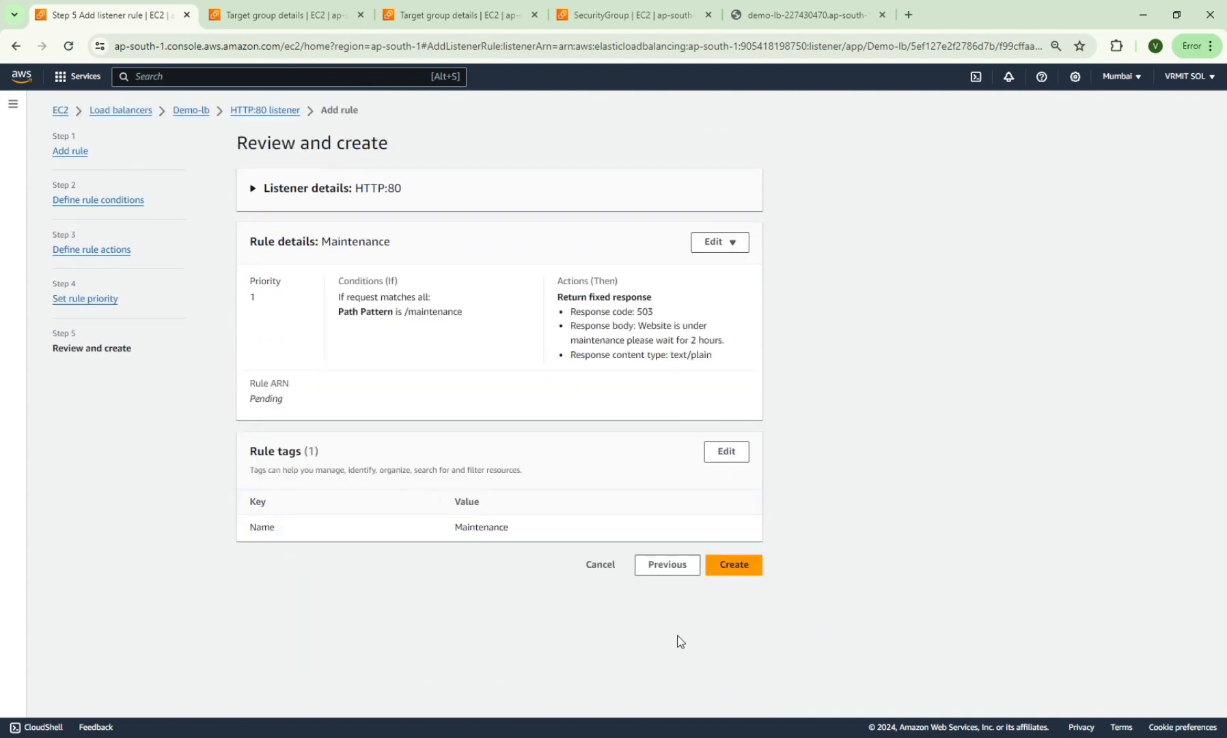
{"action": "left_click", "coordinate": [730, 571]}
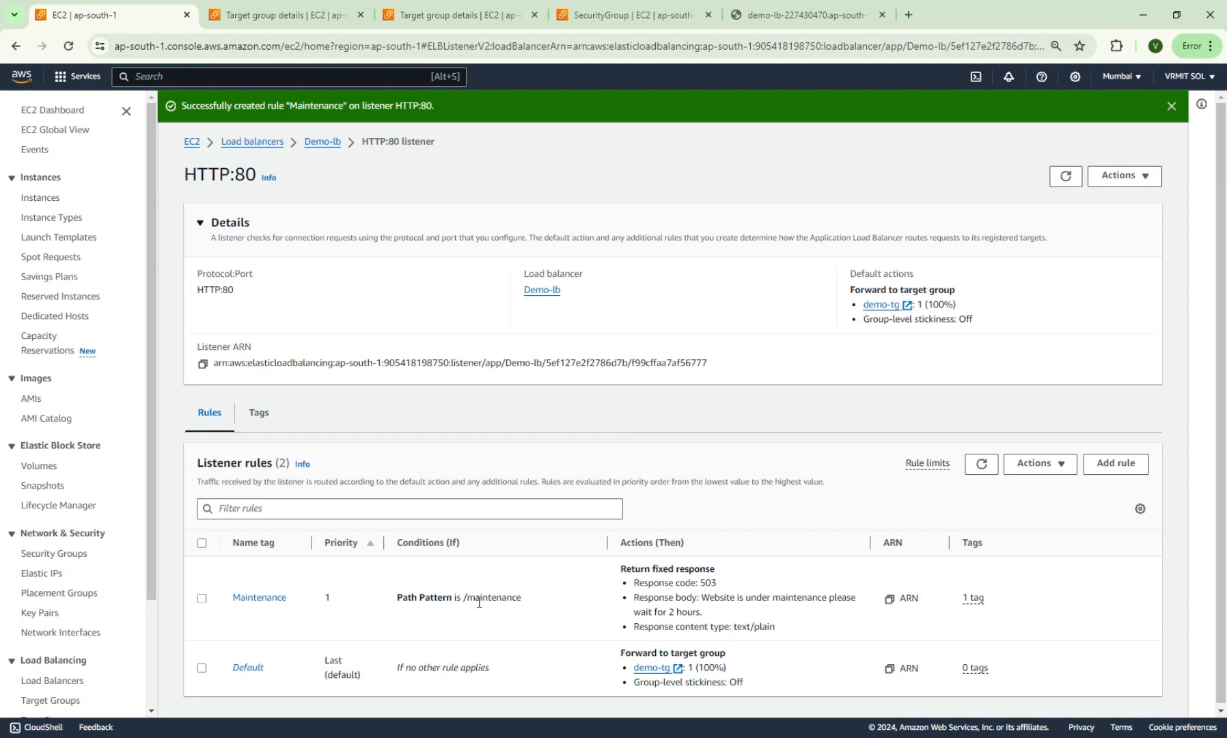
Close the Hello World browser tab and open Demo-lb's details page from the load balancers list
{"action": "left_click", "coordinate": [882, 14]}
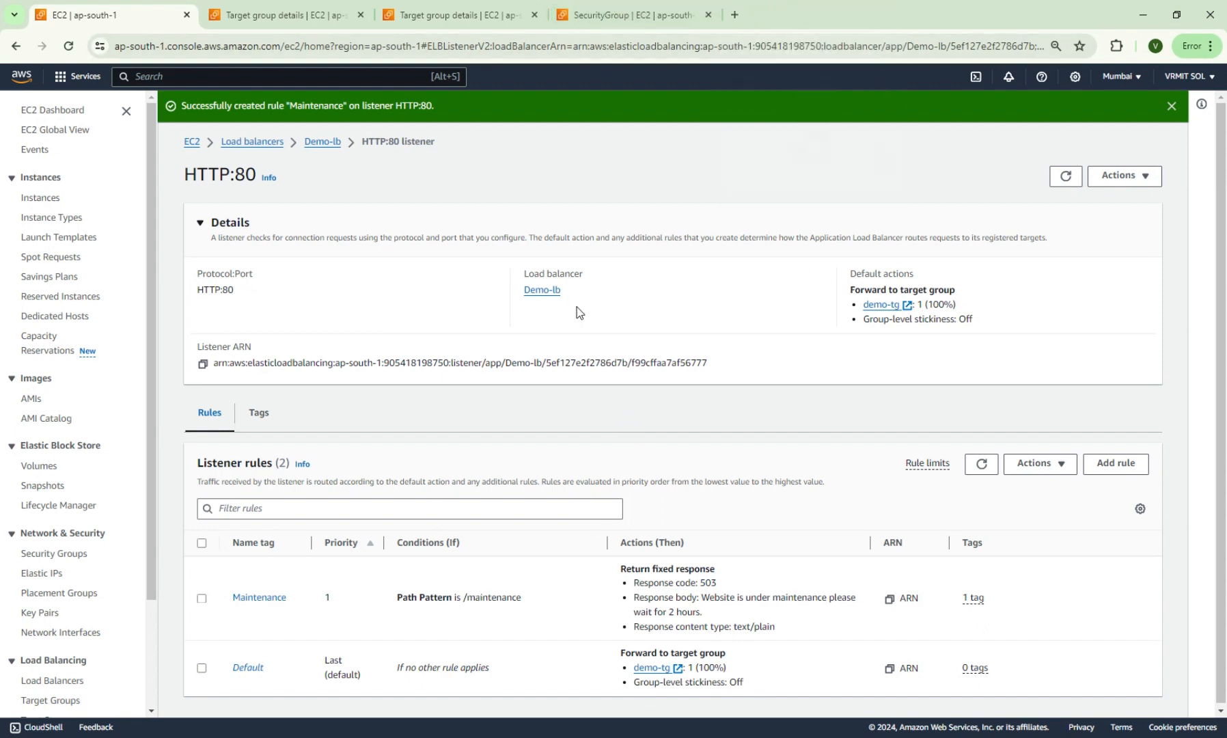
{"action": "left_click", "coordinate": [252, 142]}
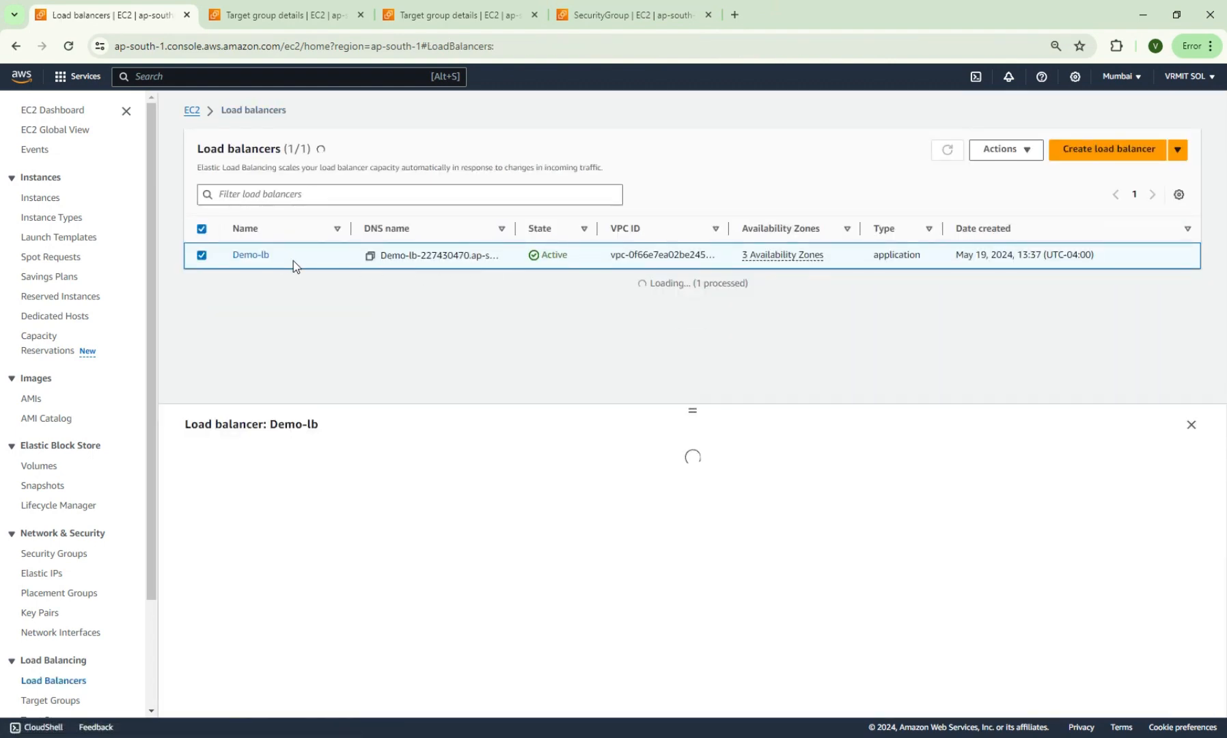
{"action": "left_click", "coordinate": [249, 254]}
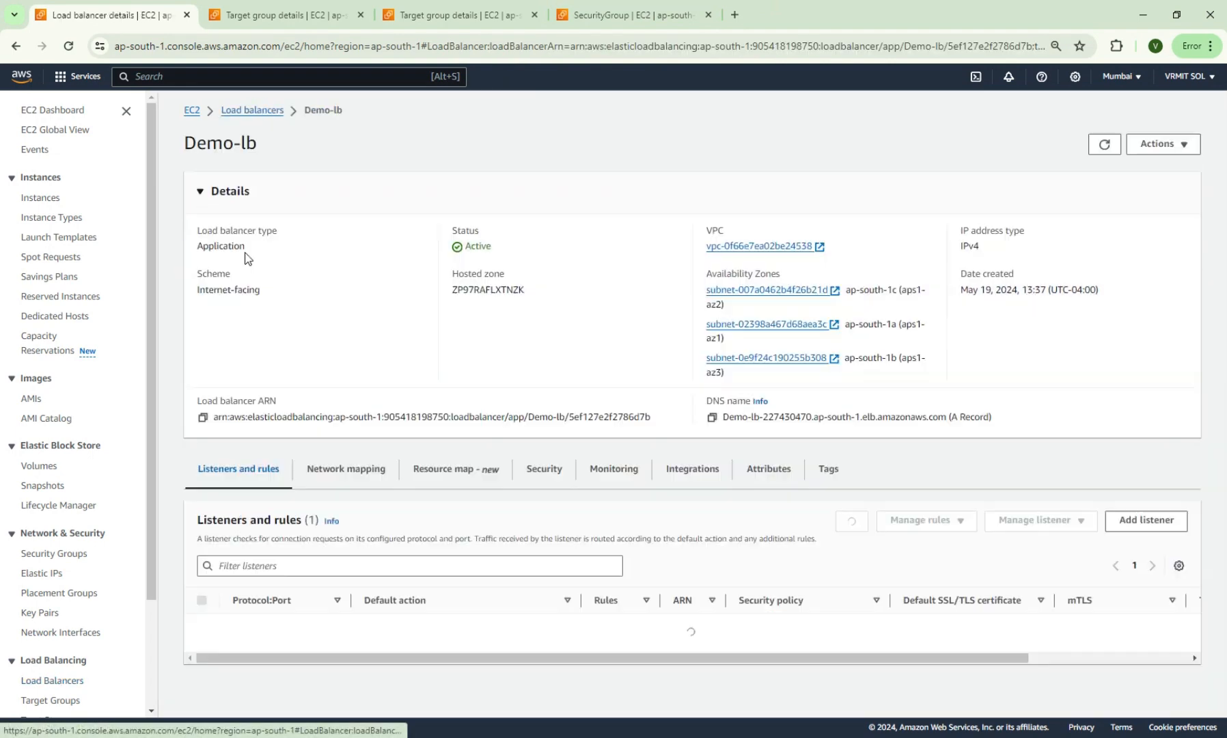
Copy Demo-lb's DNS name, open it with the path /maintenance in a new browser tab, and check the returned text
{"action": "left_click", "coordinate": [711, 417]}
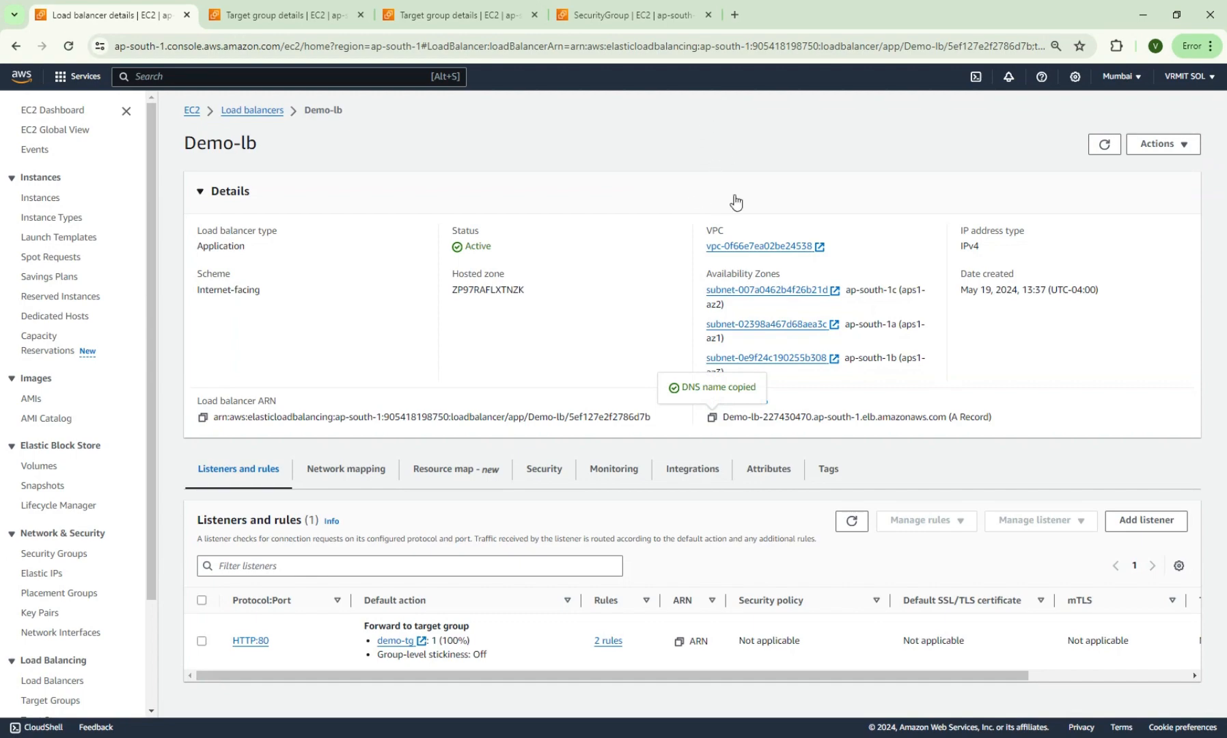
{"action": "left_click", "coordinate": [734, 14]}
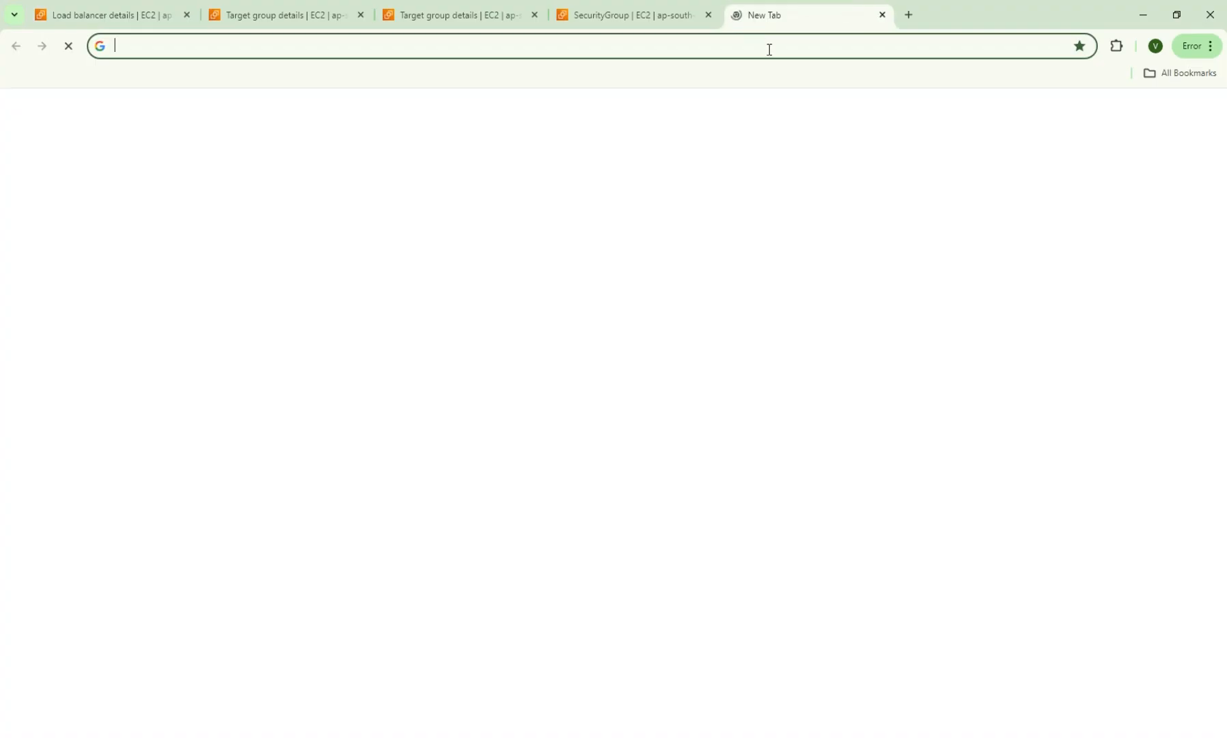
{"action": "key", "text": "ctrl+v"}
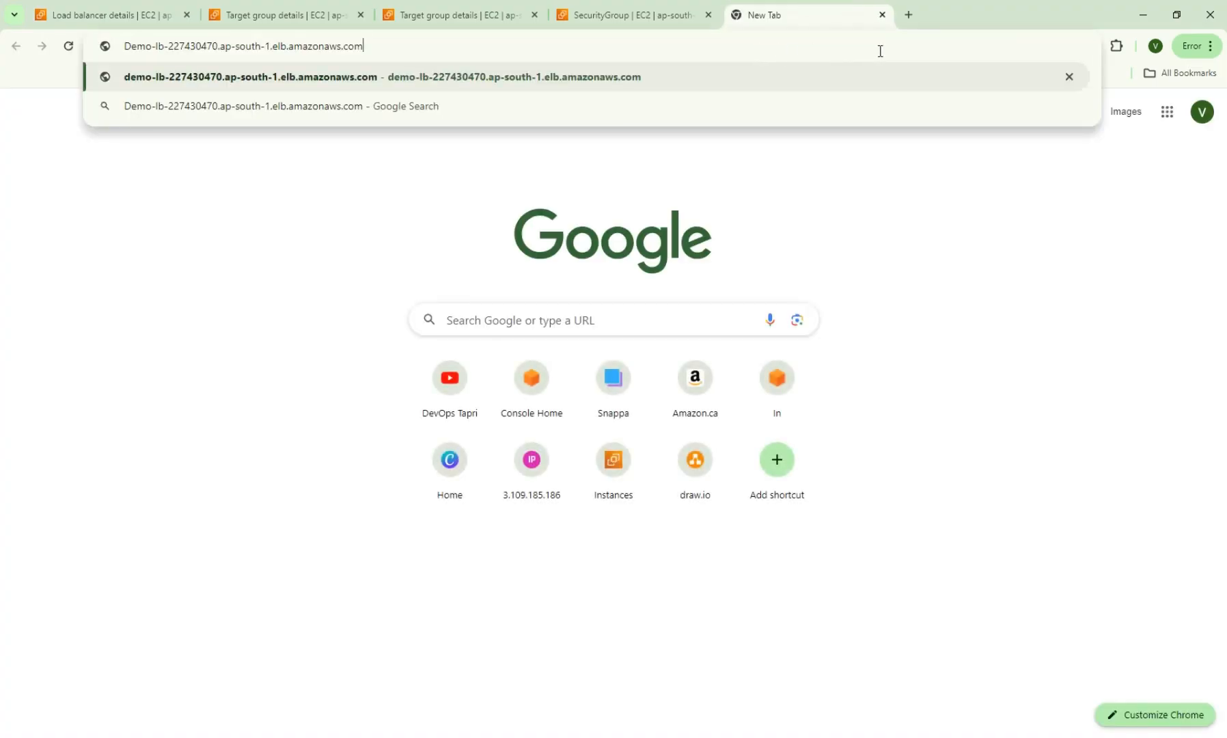
{"action": "type", "text": "/m"}
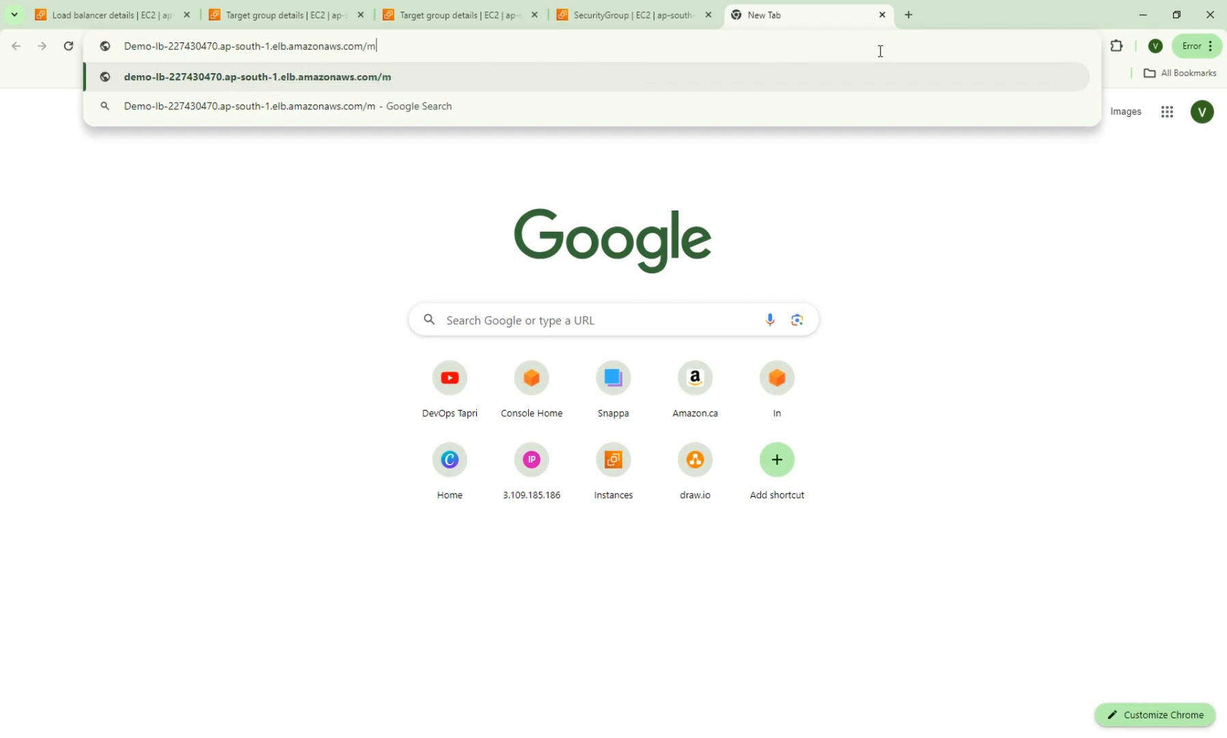
{"action": "type", "text": "aintenence"}
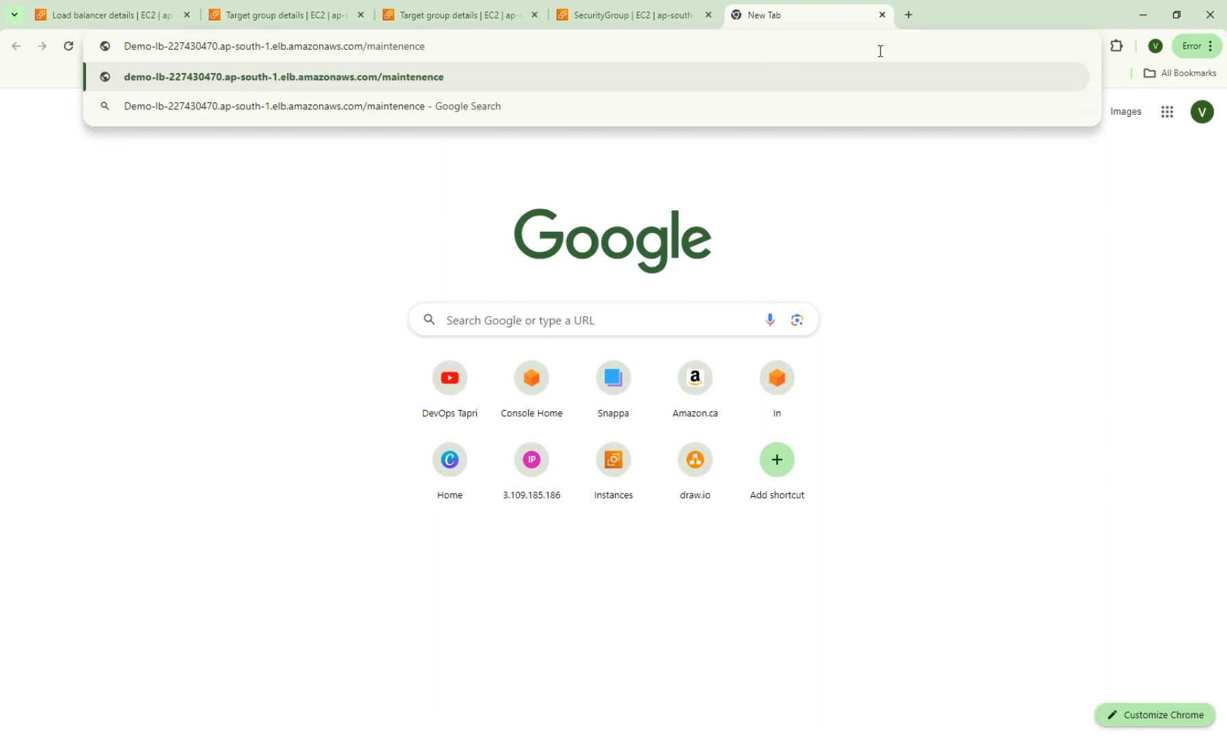
{"action": "key", "text": "Return"}
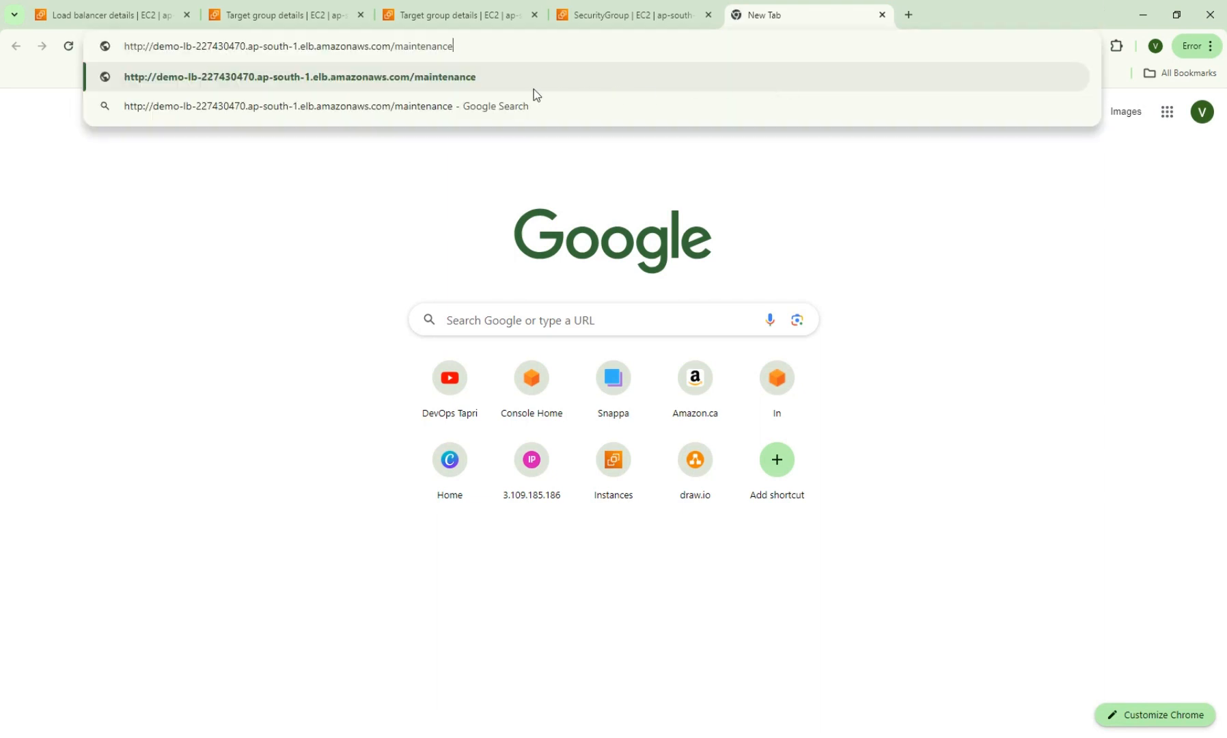
{"action": "left_click", "coordinate": [404, 83]}
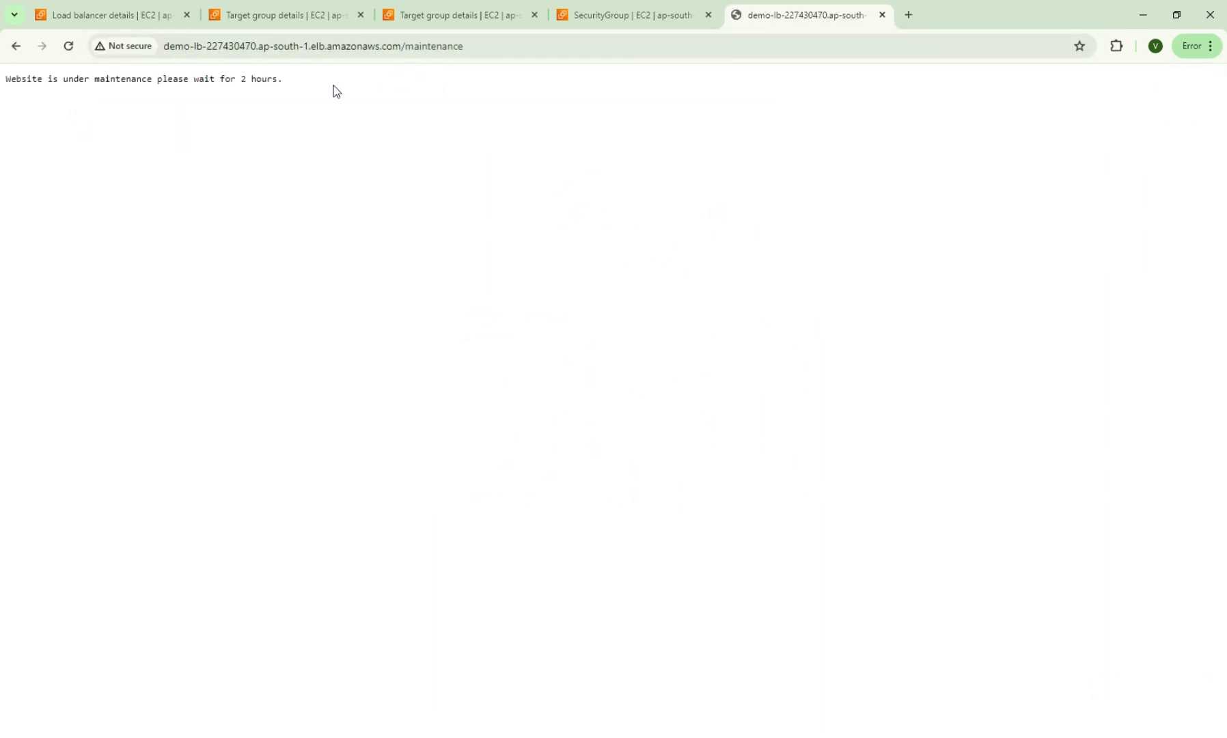
{"action": "left_click_drag", "start_coordinate": [335, 89], "coordinate": [16, 91]}
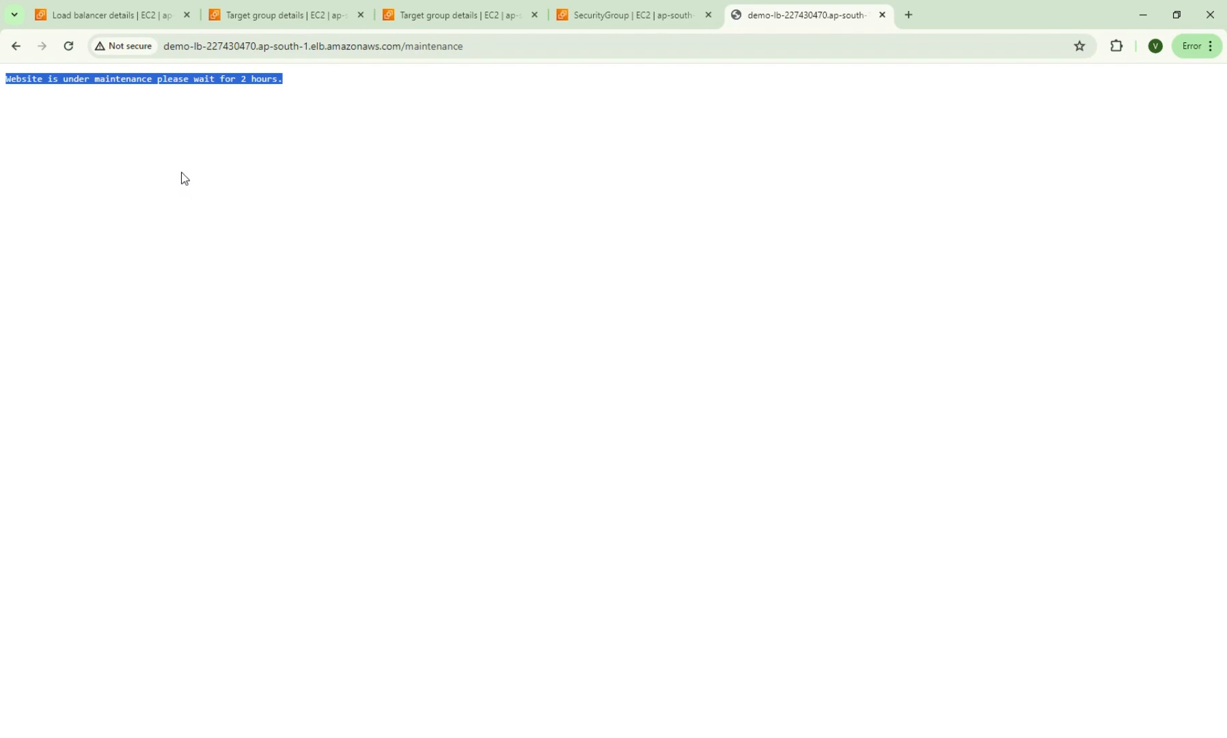
Return to the load balancers list and start creating a load balancer to view the available types
{"action": "left_click", "coordinate": [112, 19]}
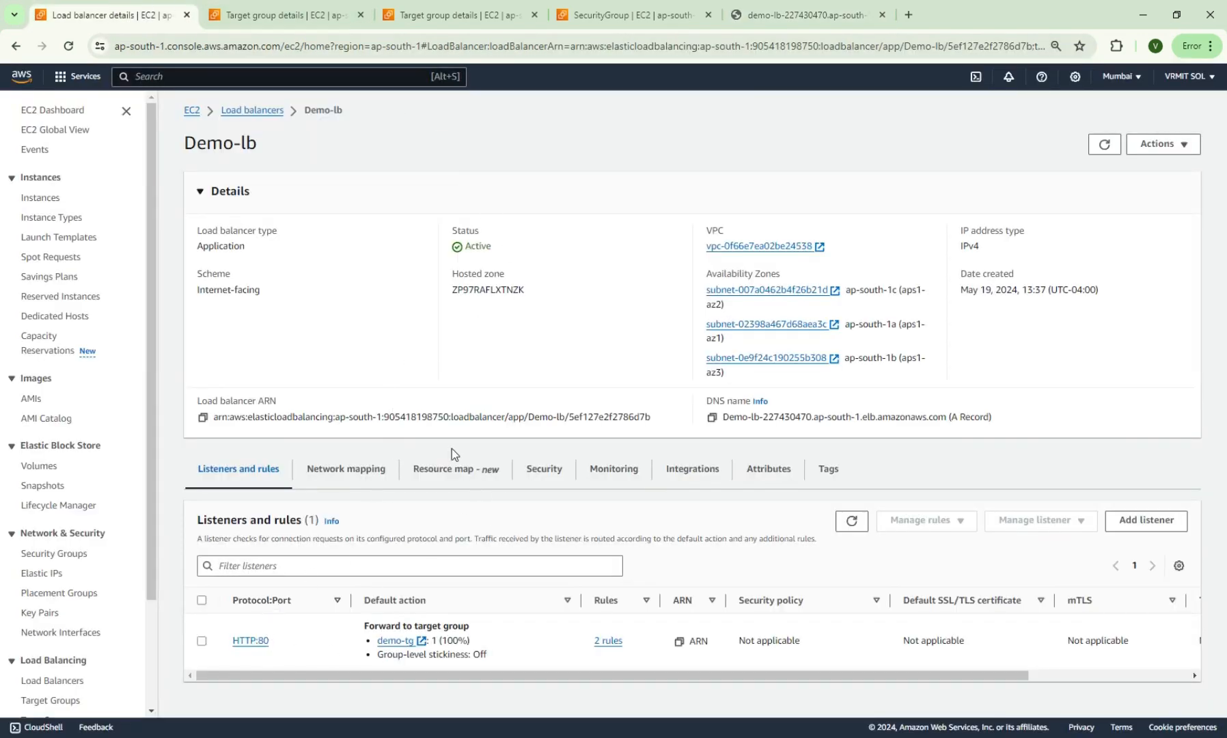
{"action": "left_click", "coordinate": [250, 112]}
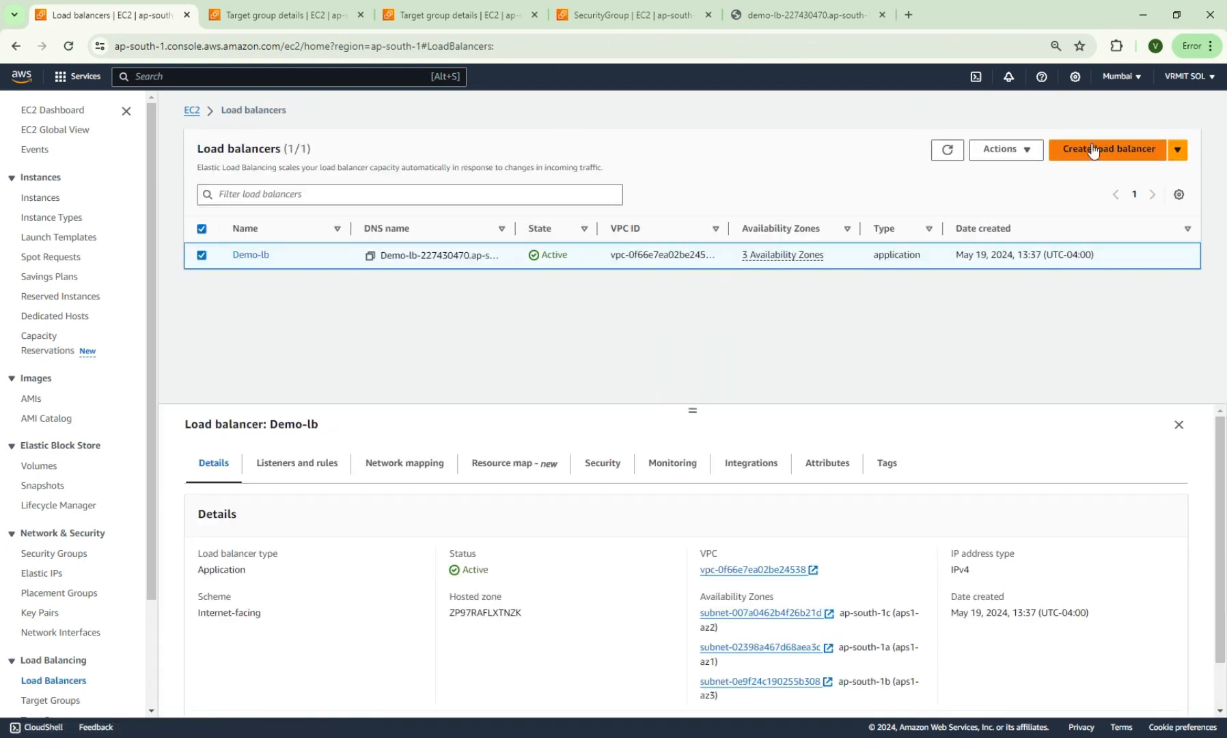
{"action": "left_click", "coordinate": [1094, 151]}
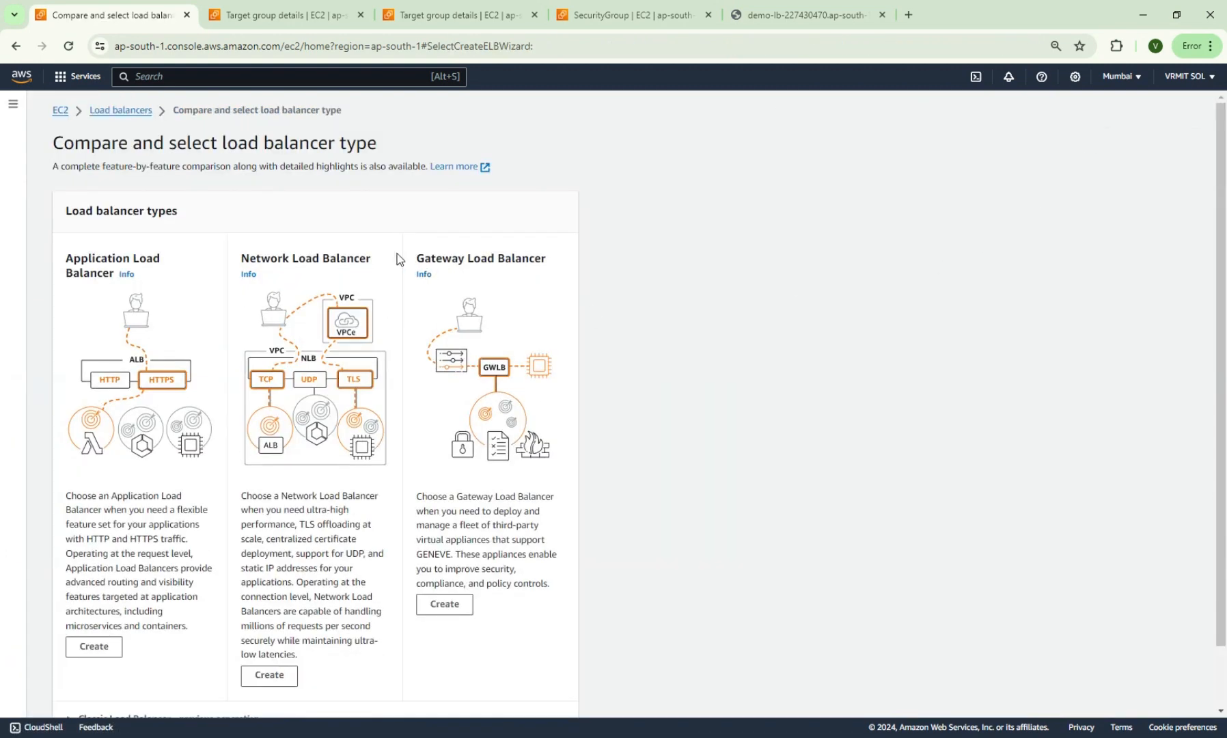